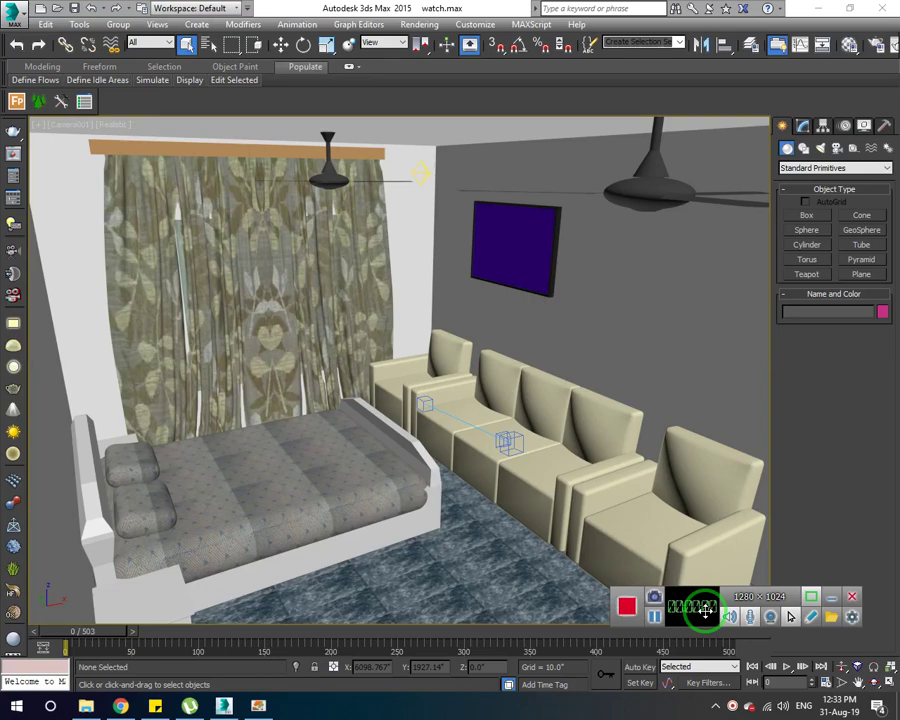
Step: Close the recorder settings dialog
click(852, 616)
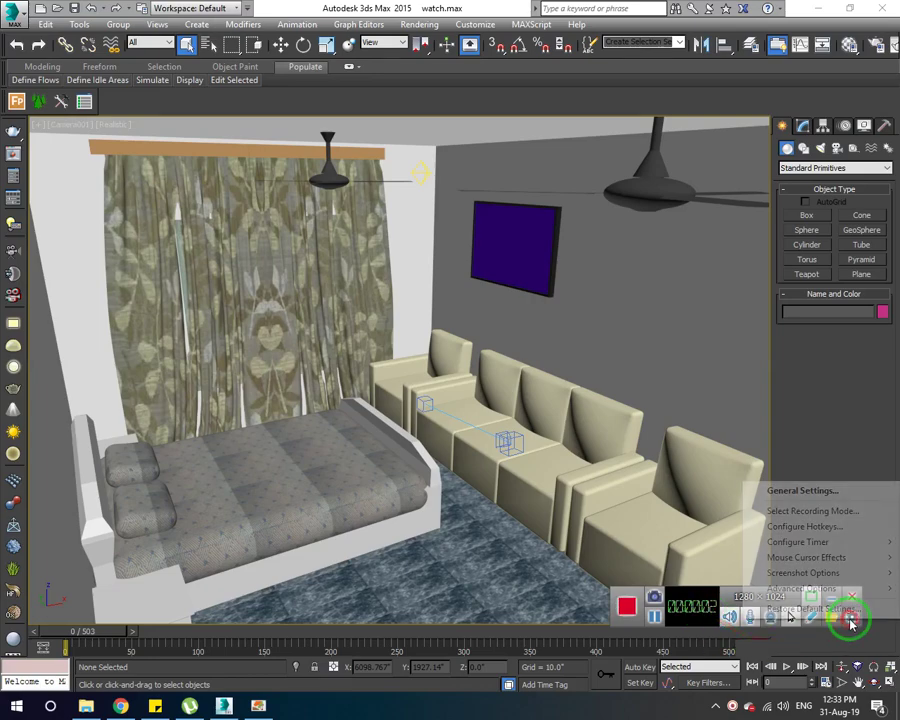
click(803, 490)
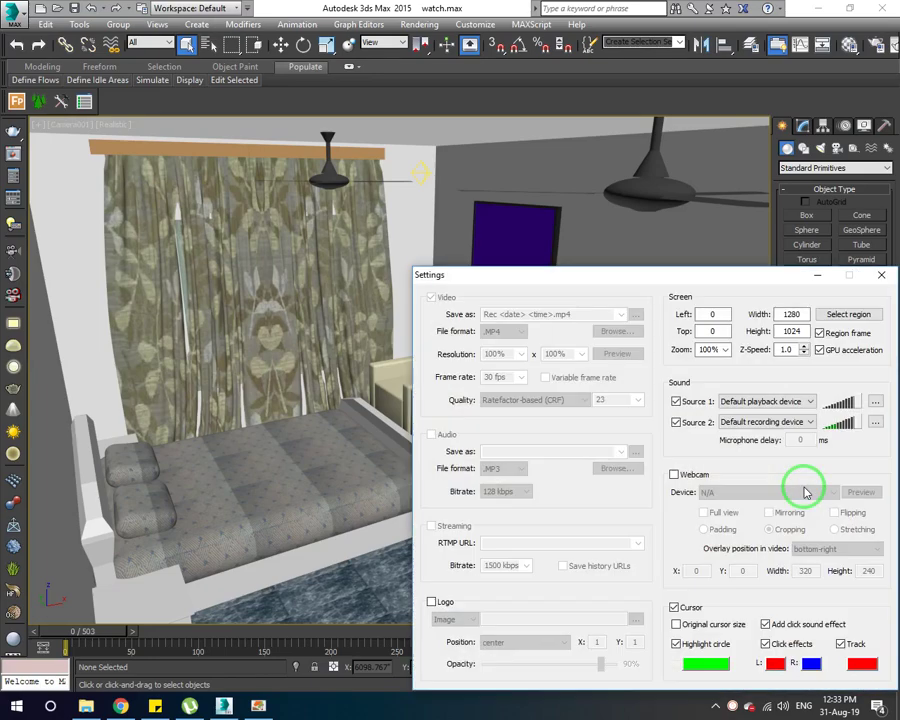
click(881, 274)
click(813, 596)
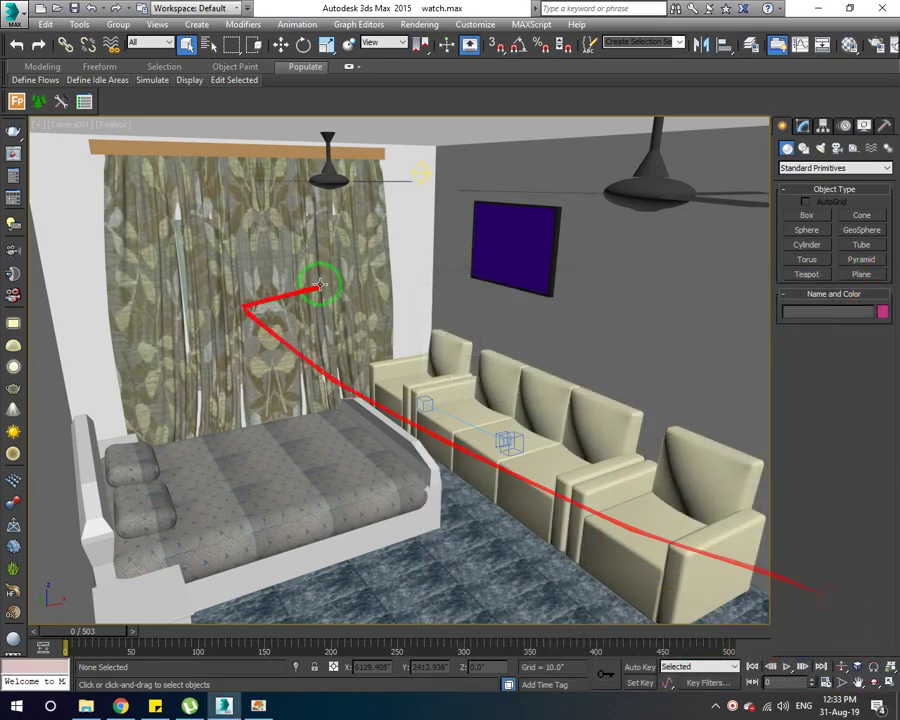
Step: Show the Top view in wireframe, zoomed in on the bedroom floor plan
key(t)
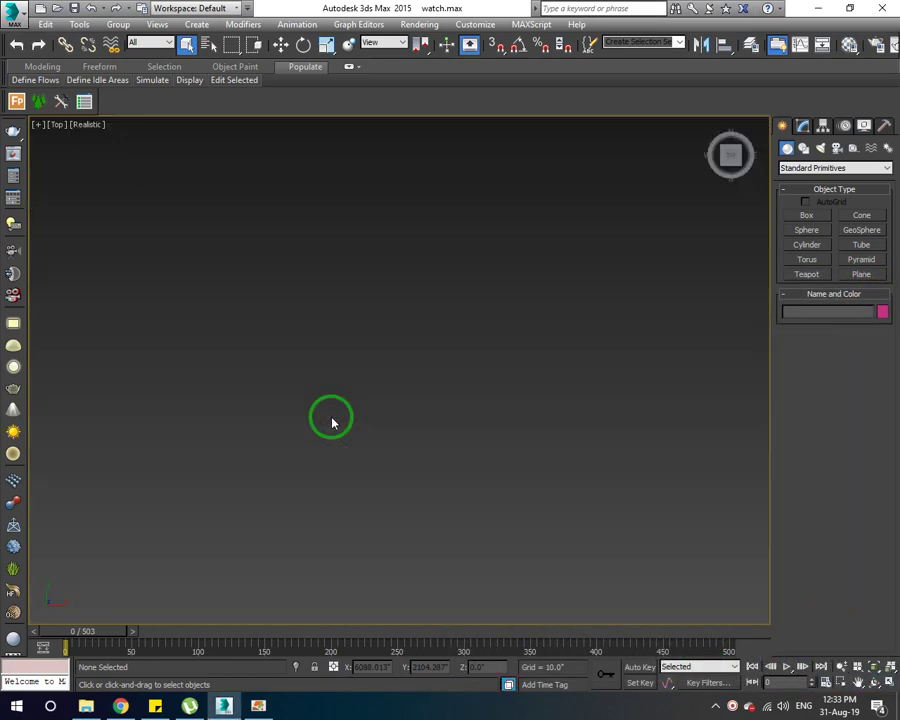
key(F3)
scroll(380, 156, up, 2)
scroll(385, 165, up, 5)
scroll(416, 210, up, 3)
scroll(412, 212, up, 1)
scroll(408, 217, up, 3)
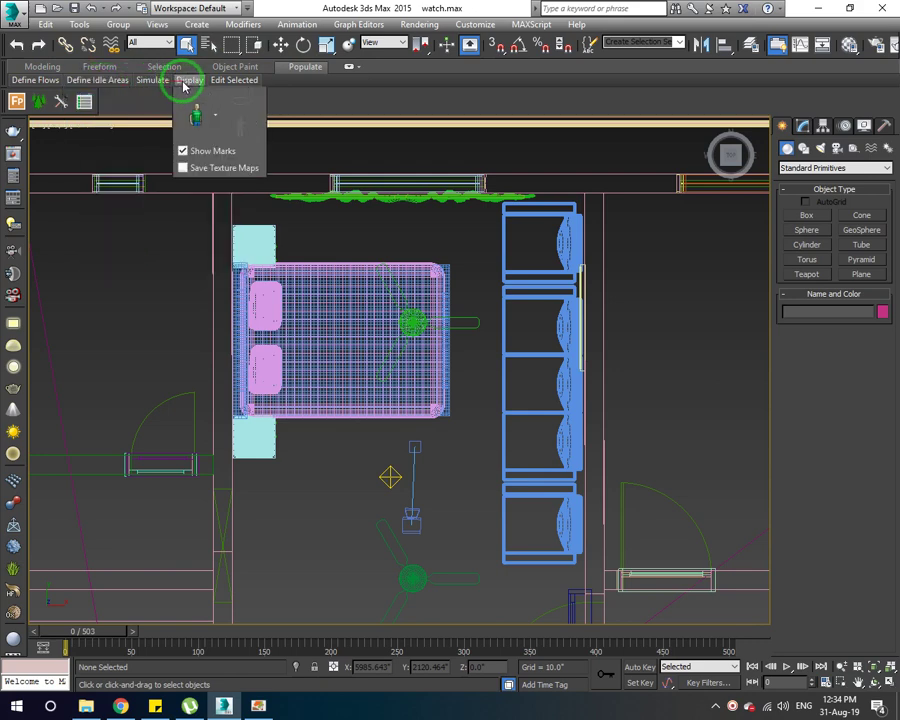
mouse_move(97, 80)
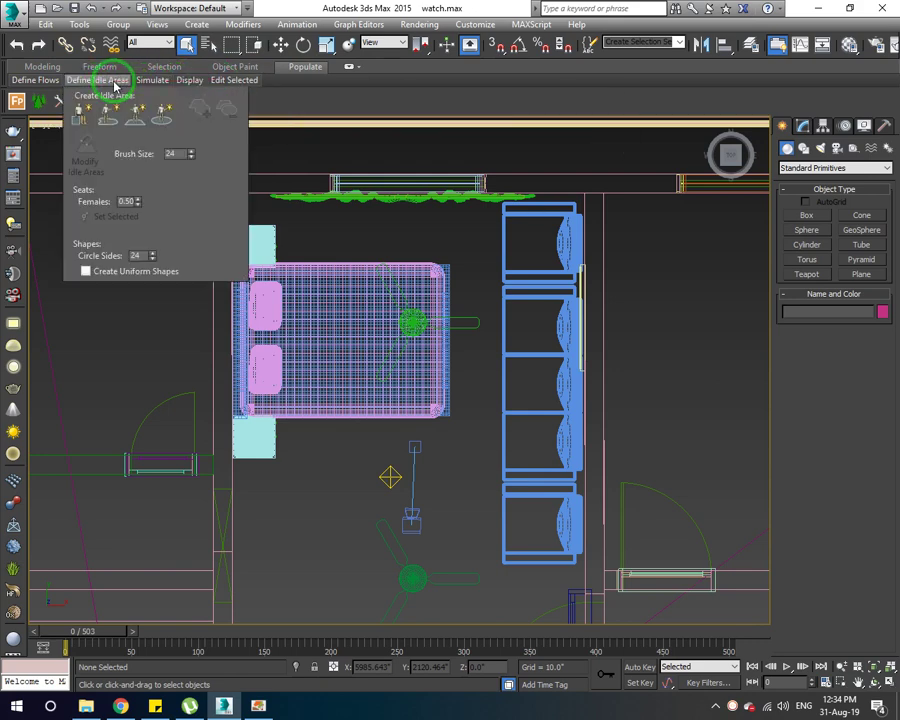
Step: Create a Populate seat with Females set to 0 at the top end of the sofa row
click(79, 122)
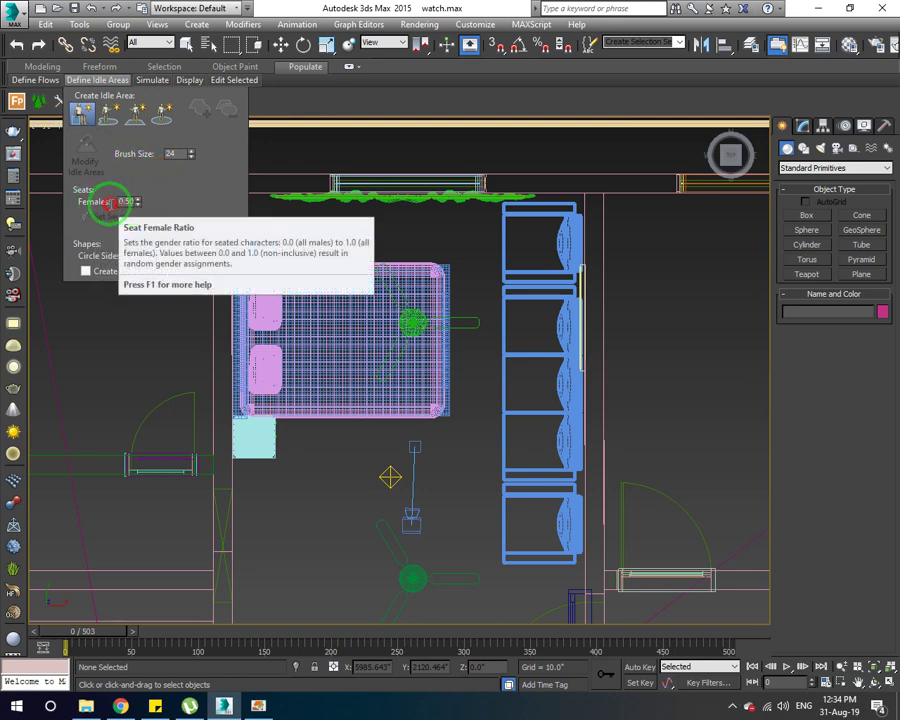
click(110, 207)
text(0)
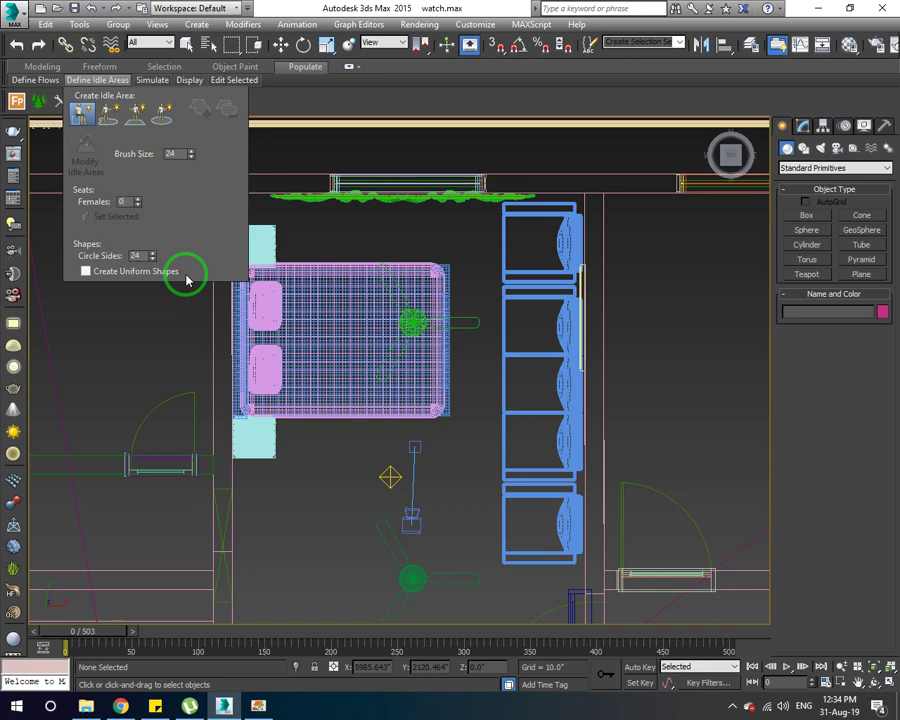
click(136, 255)
drag(245, 268, 497, 278)
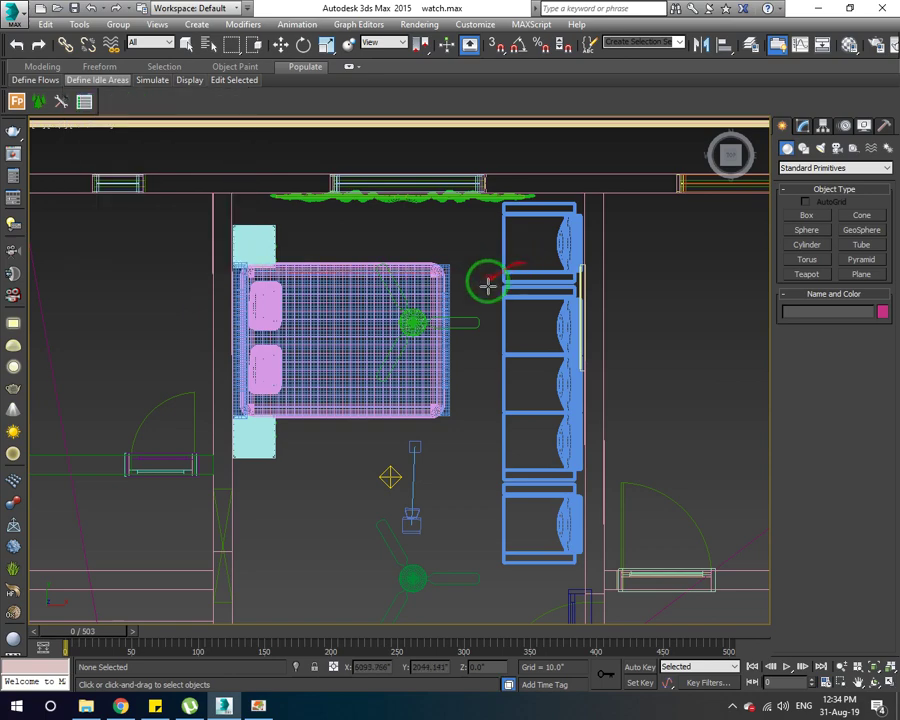
scroll(497, 278, up, 3)
click(490, 260)
scroll(480, 285, down, 3)
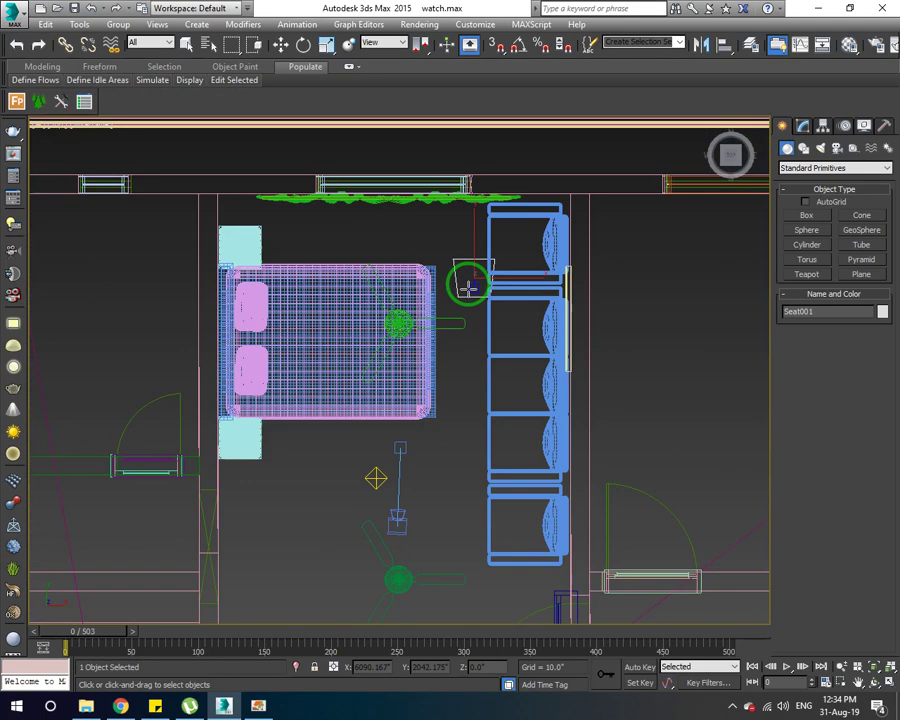
scroll(470, 285, up, 2)
Step: Rotate the seat about 88 degrees and shift it closer to the sofa row
click(303, 44)
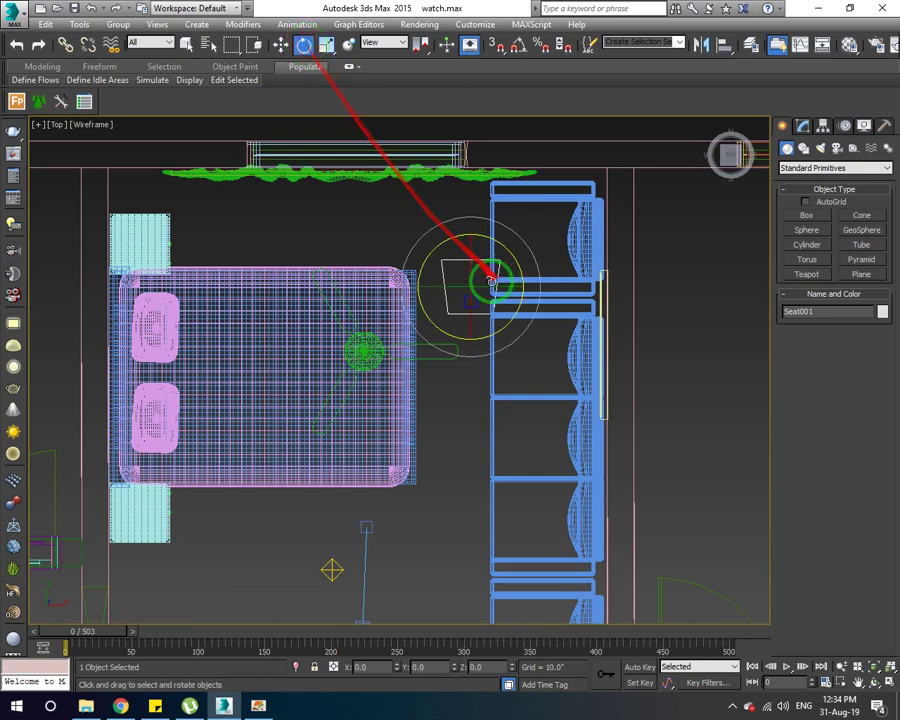
drag(444, 240, 416, 400)
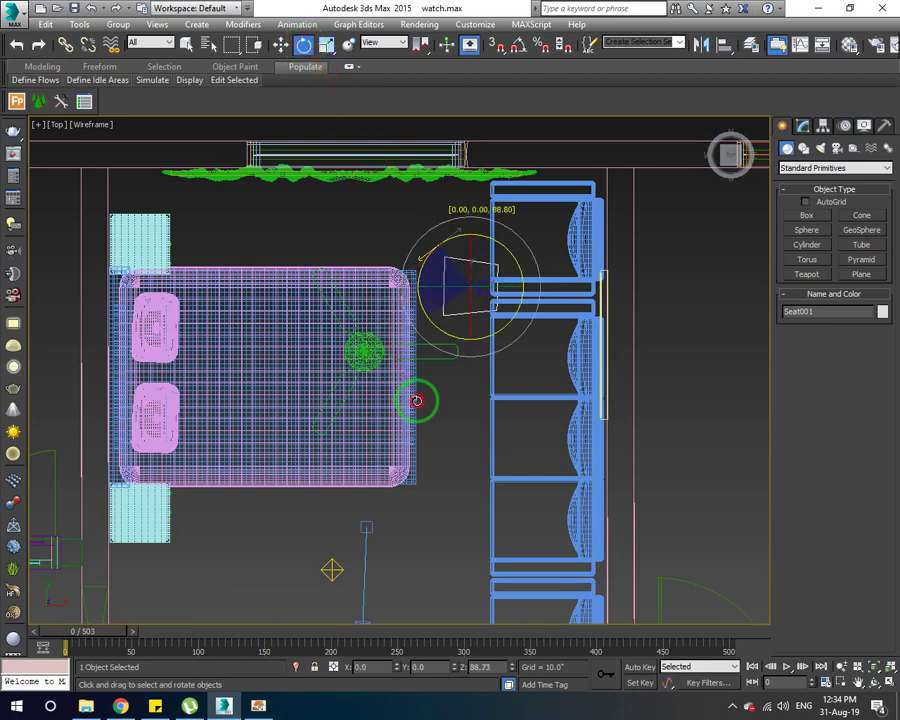
key(w)
drag(470, 242, 540, 248)
Step: In a shaded Camera001 view, raise Seat001 to sitting height
key(c)
double_click(390, 252)
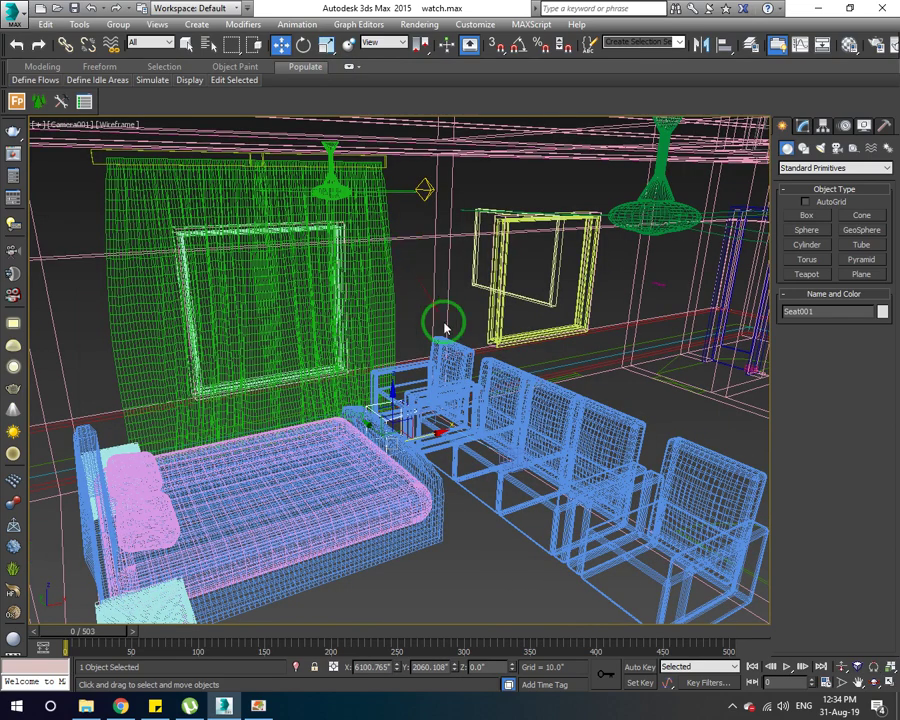
key(F3)
drag(393, 405, 388, 345)
click(108, 80)
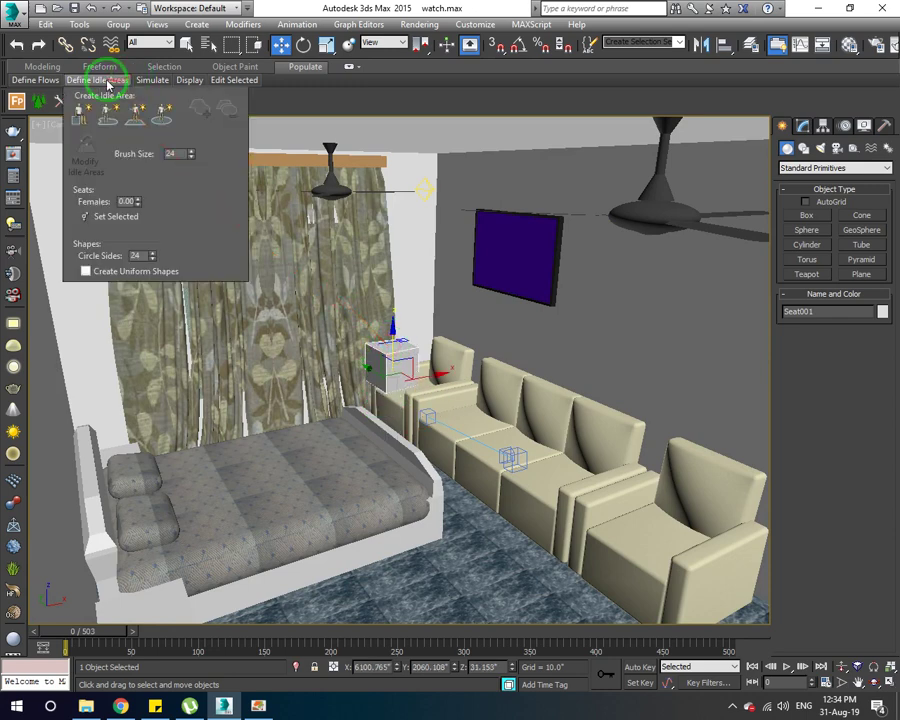
Step: Run the Populate simulation so a seated man appears on Seat001
click(80, 115)
mouse_move(80, 114)
click(148, 86)
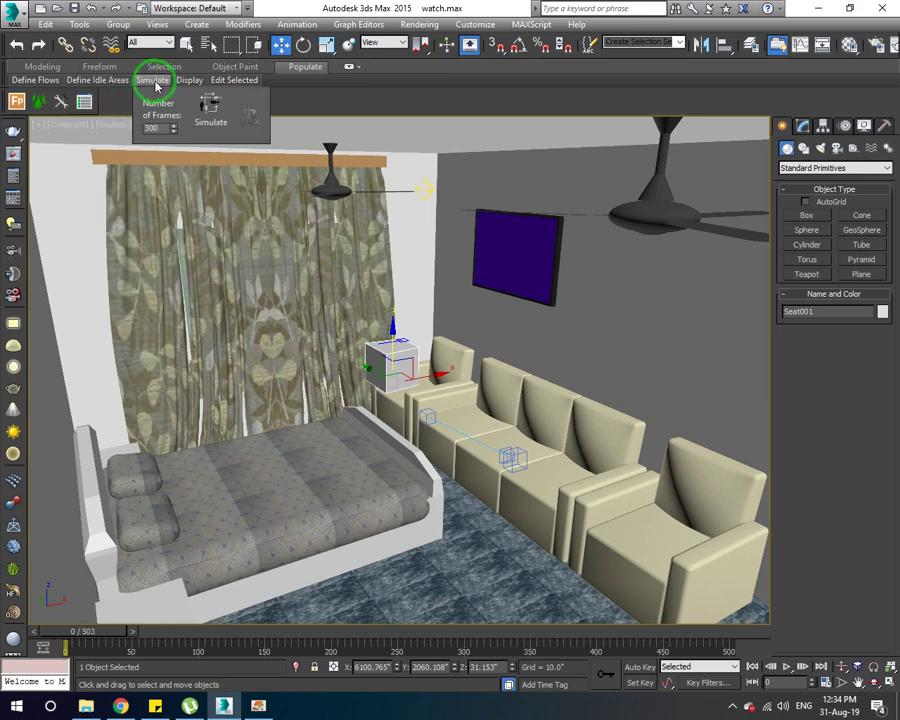
click(203, 108)
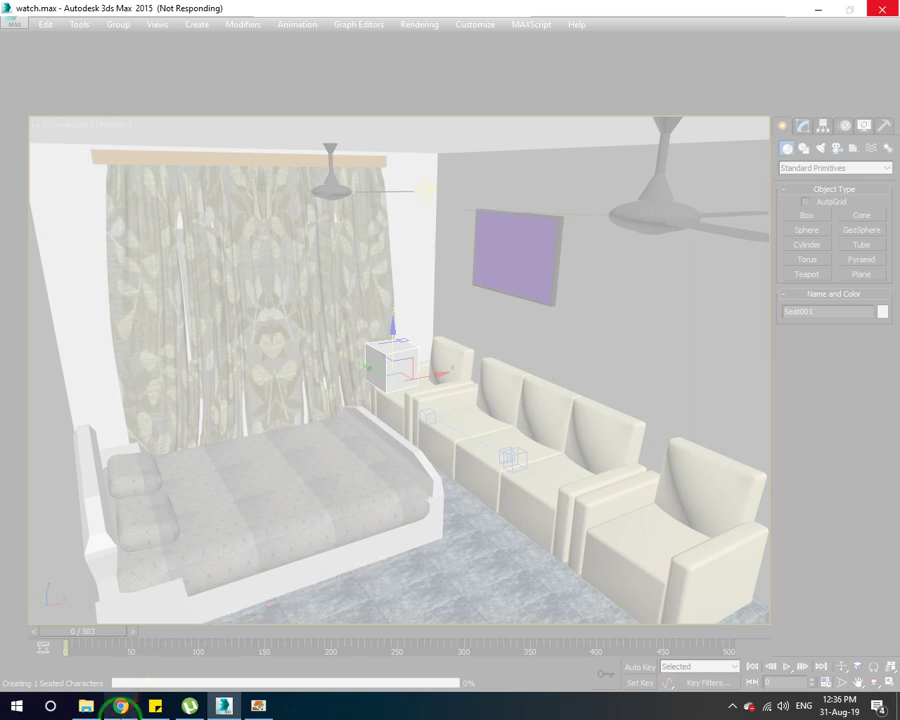
click(733, 707)
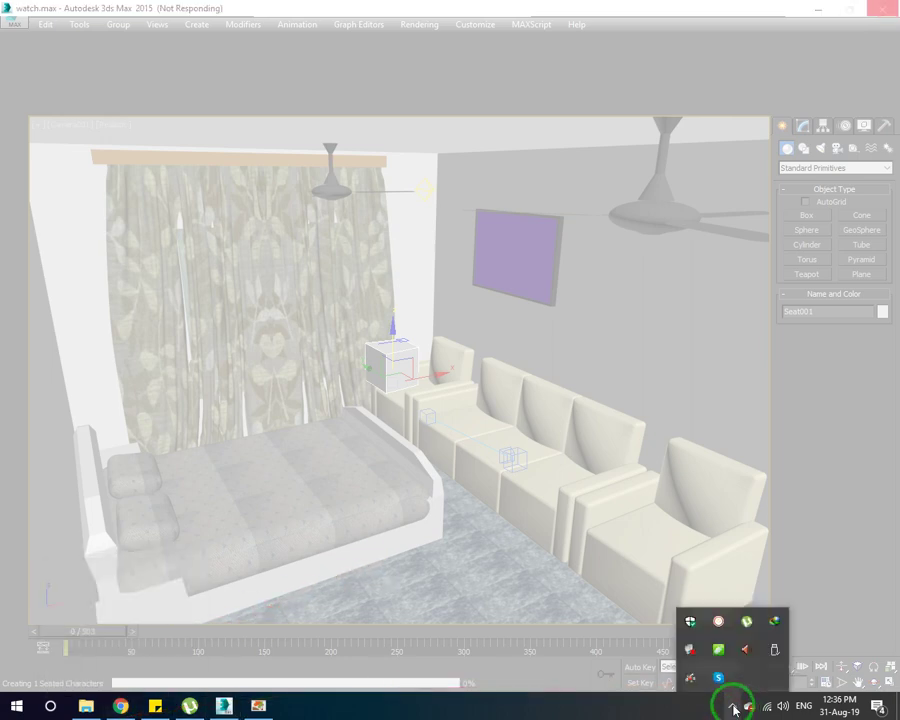
click(719, 638)
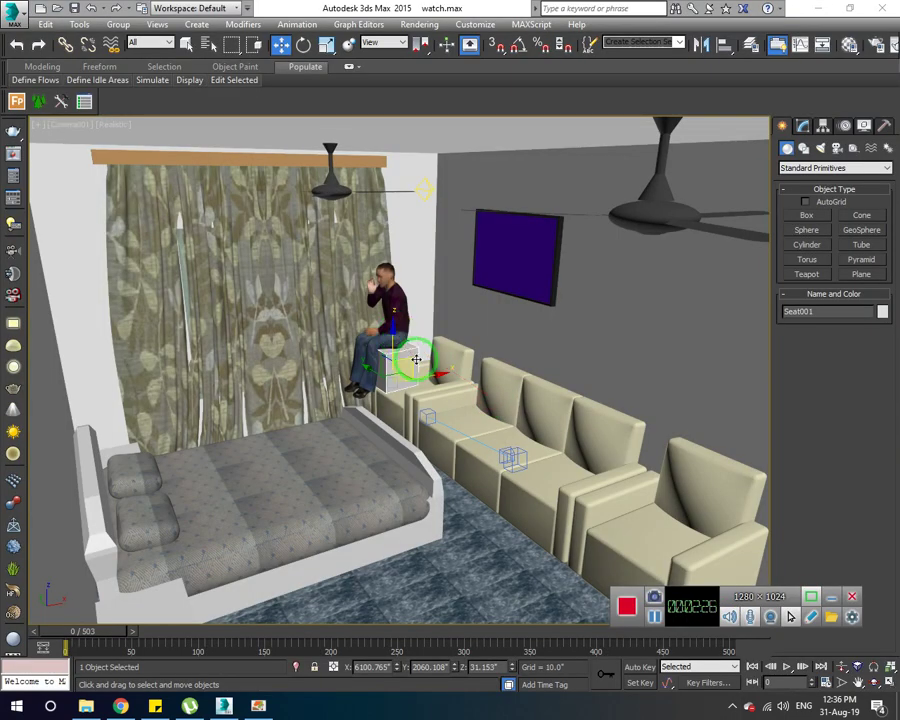
Step: Play the animation, stop at frame 123, and lower the seat beneath the sitting man
drag(398, 334, 722, 672)
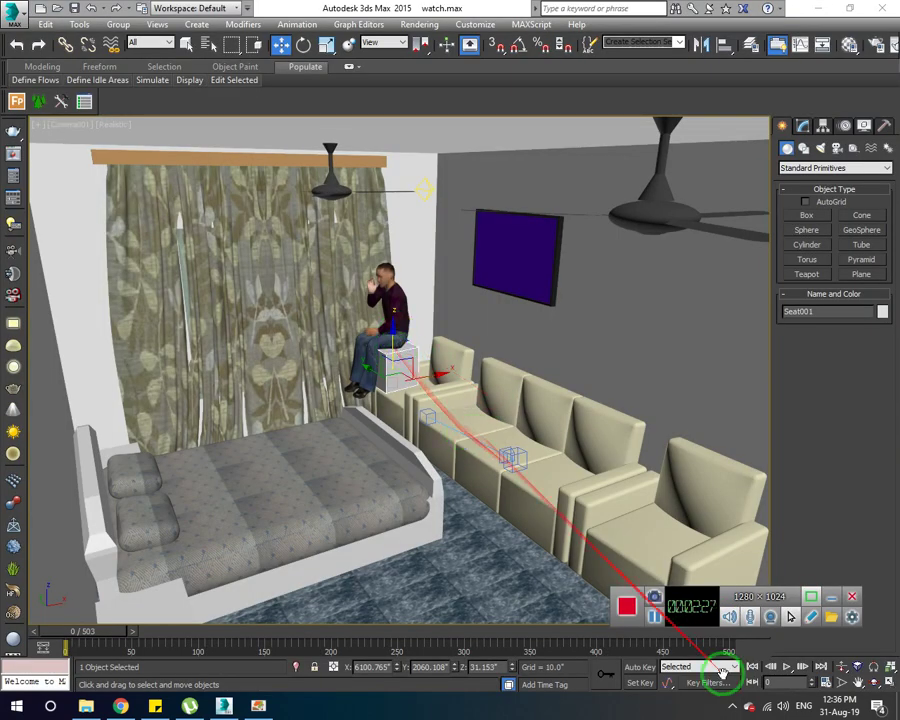
click(787, 668)
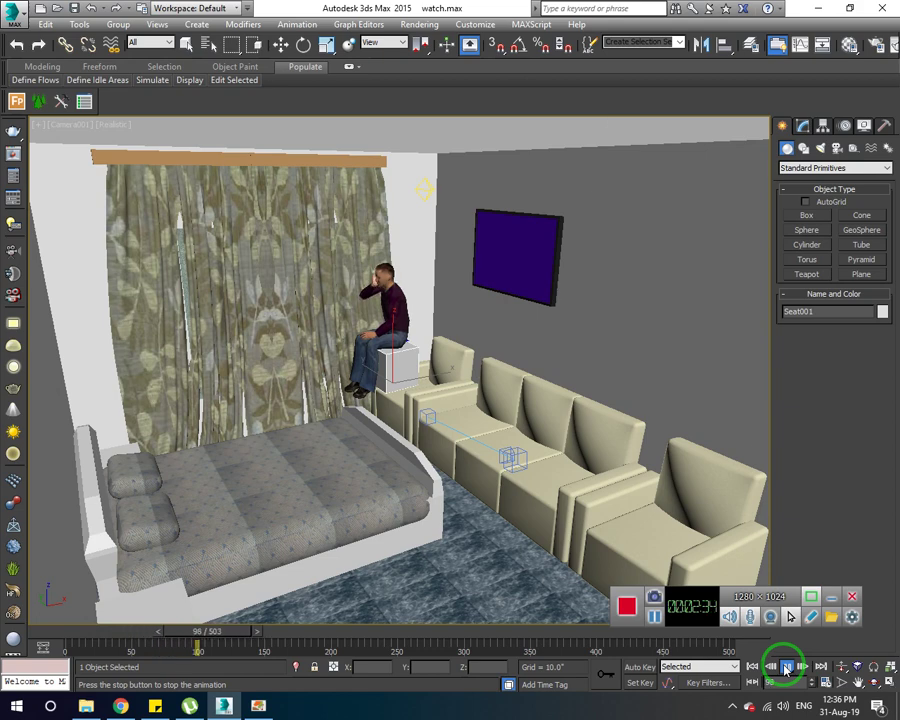
click(787, 668)
mouse_move(362, 412)
mouse_down()
mouse_move(395, 367)
mouse_move(398, 389)
mouse_up()
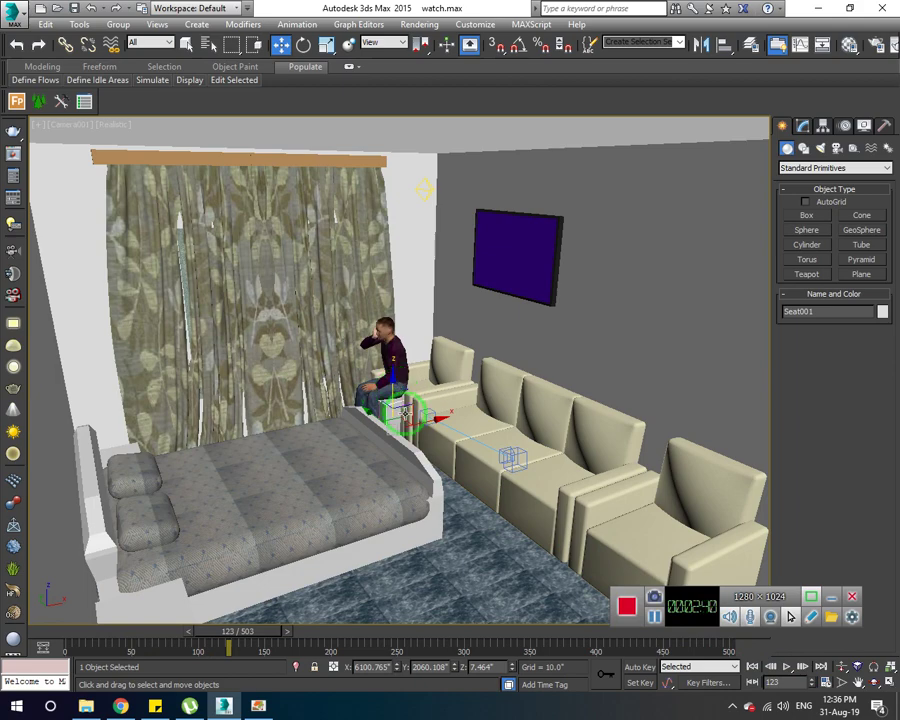
Step: In Perspective, move the seat toward the armchair and raise it to Z 6.835
key(p)
scroll(400, 398, up, 5)
scroll(390, 415, up, 2)
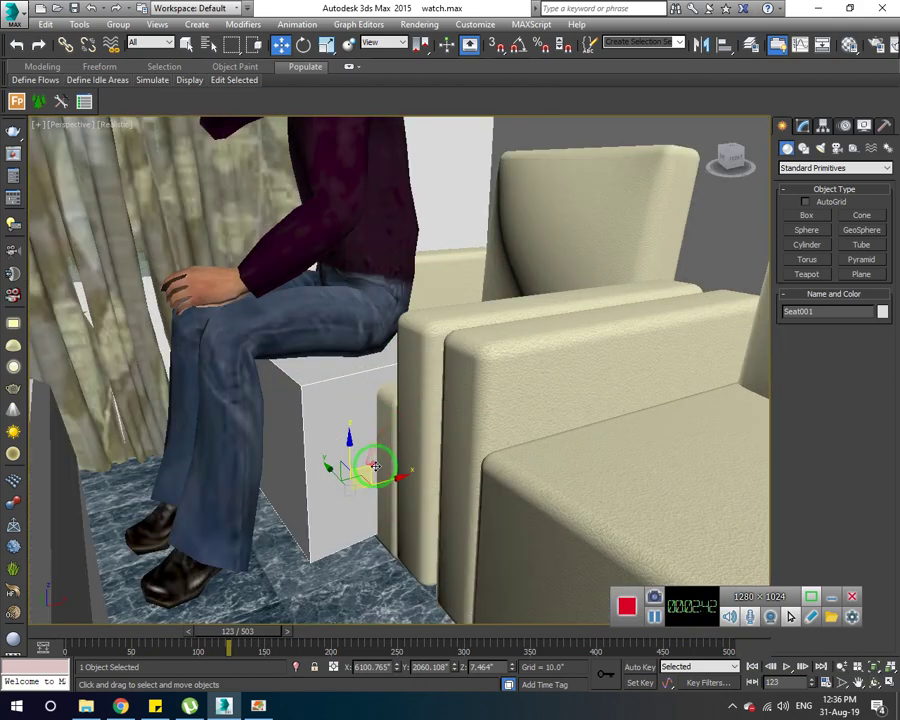
mouse_move(377, 481)
mouse_down()
mouse_move(444, 469)
mouse_move(400, 437)
mouse_up()
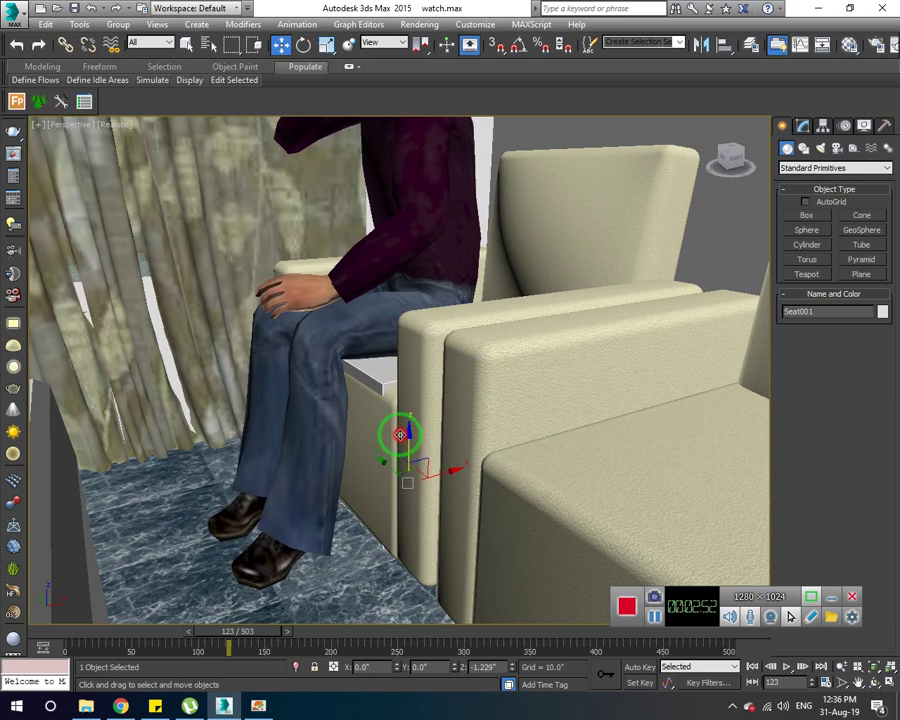
mouse_move(400, 435)
mouse_down()
mouse_move(394, 317)
mouse_move(372, 438)
mouse_up()
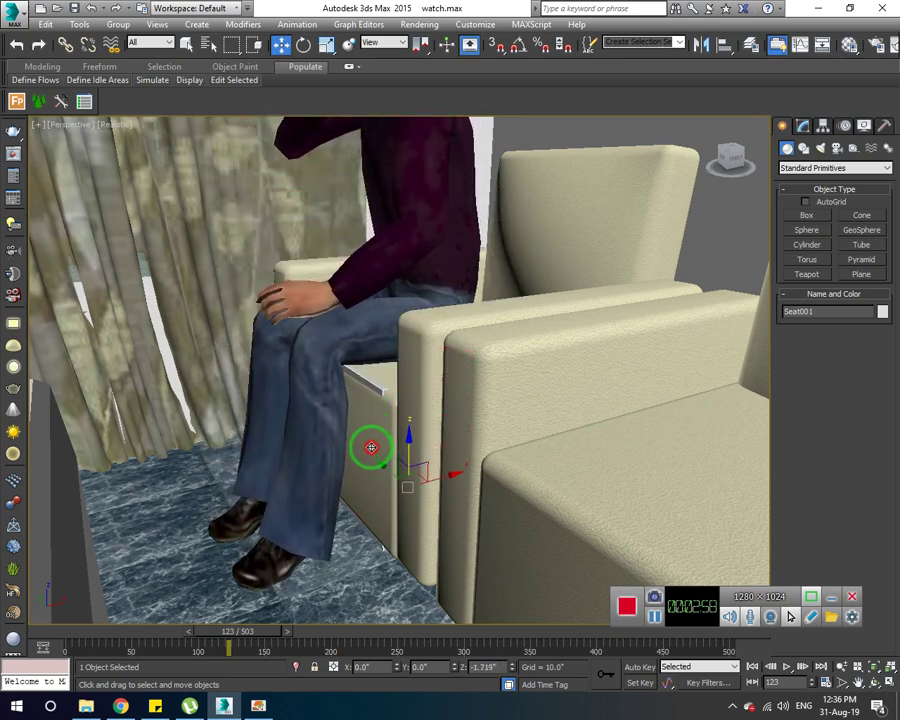
Step: Orbit around the bed and sofa row to check the seated man's placement
scroll(368, 442, down, 5)
scroll(332, 424, up, 2)
mouse_move(390, 457)
alt+middle_down()
mouse_move(376, 416)
mouse_move(330, 414)
alt+middle_up()
alt+middle_drag(428, 457, 320, 400)
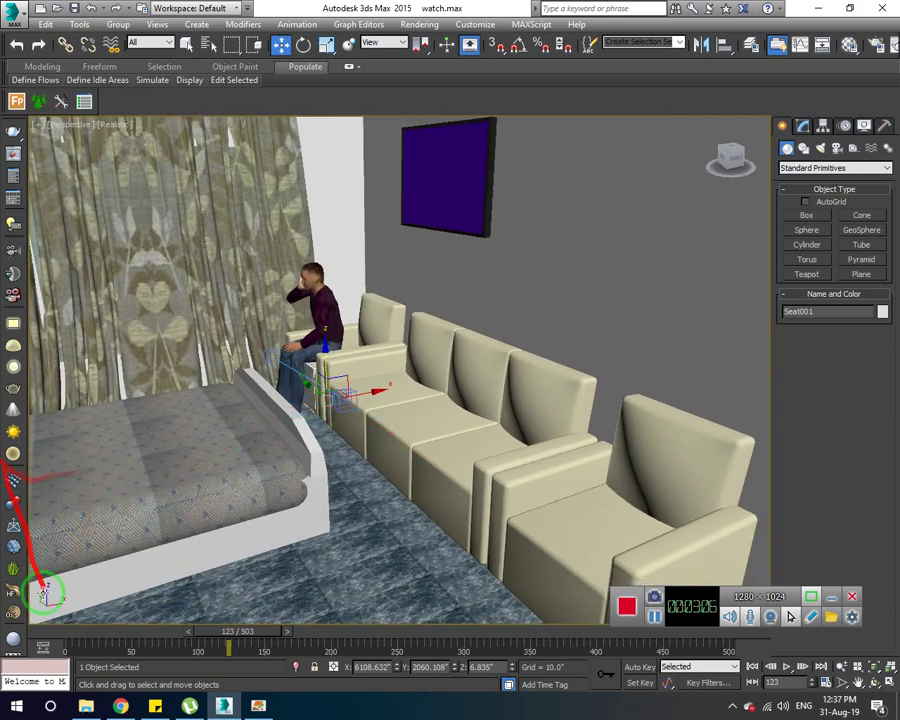
alt+middle_drag(44, 586, 218, 512)
key(t)
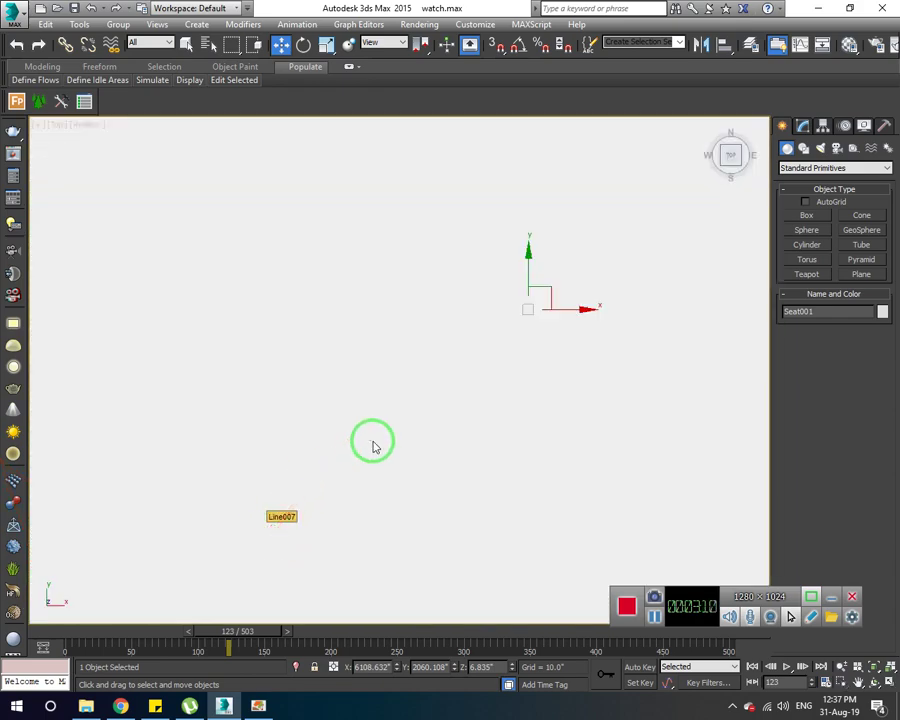
Step: Draw circular idle area IdleArea001 on the open floor below the bed, beside the sofa
scroll(372, 434, down, 3)
scroll(376, 430, down, 2)
scroll(382, 430, down, 3)
scroll(395, 412, up, 2)
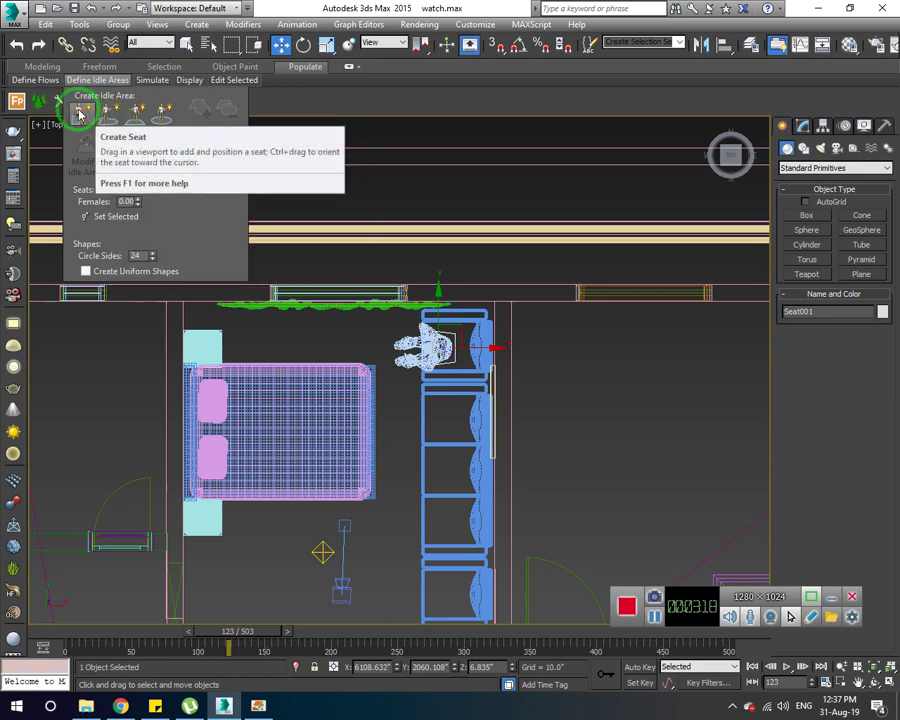
click(106, 117)
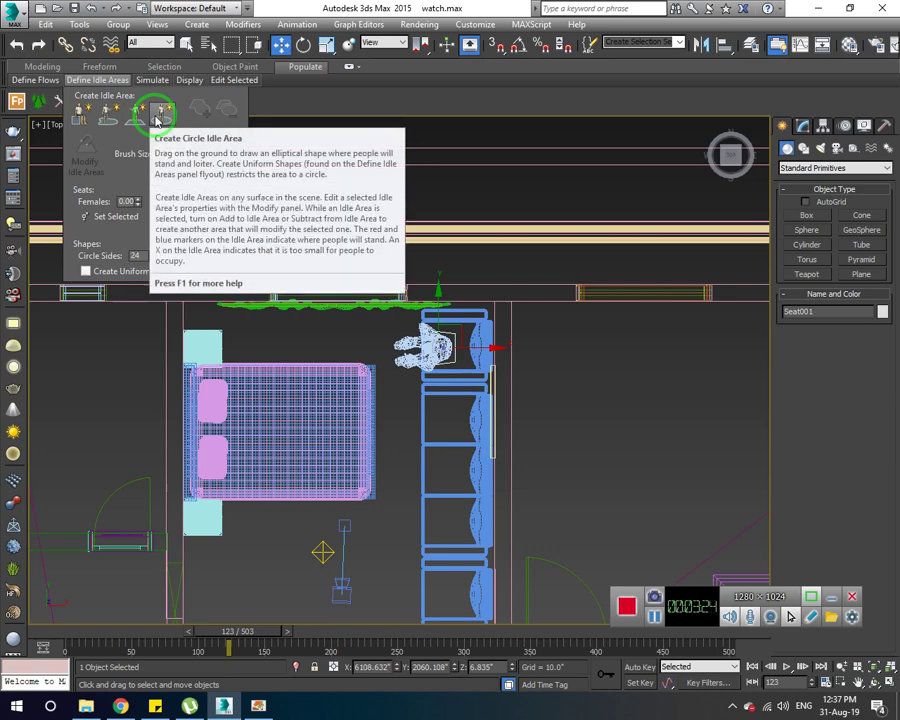
click(157, 117)
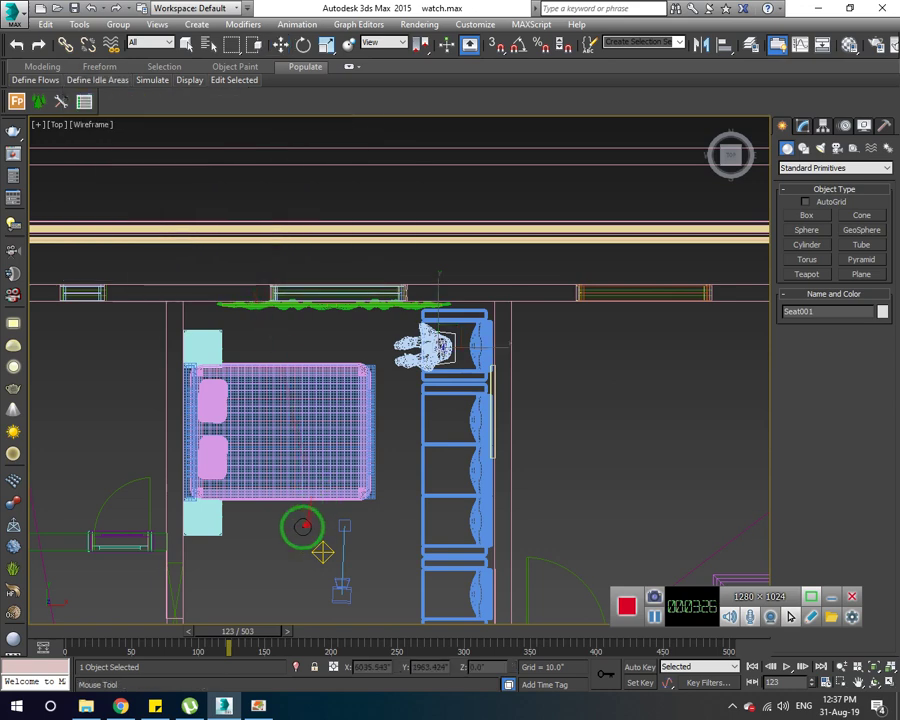
middle_drag(303, 527, 292, 416)
middle_drag(286, 562, 266, 430)
drag(270, 415, 320, 373)
scroll(250, 433, up, 2)
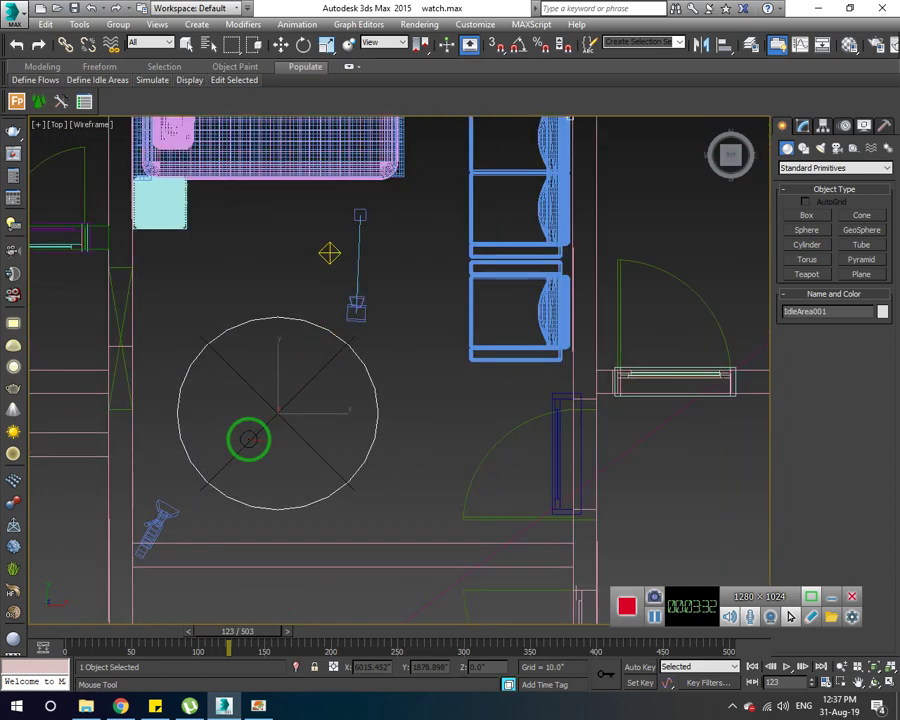
scroll(195, 278, up, 2)
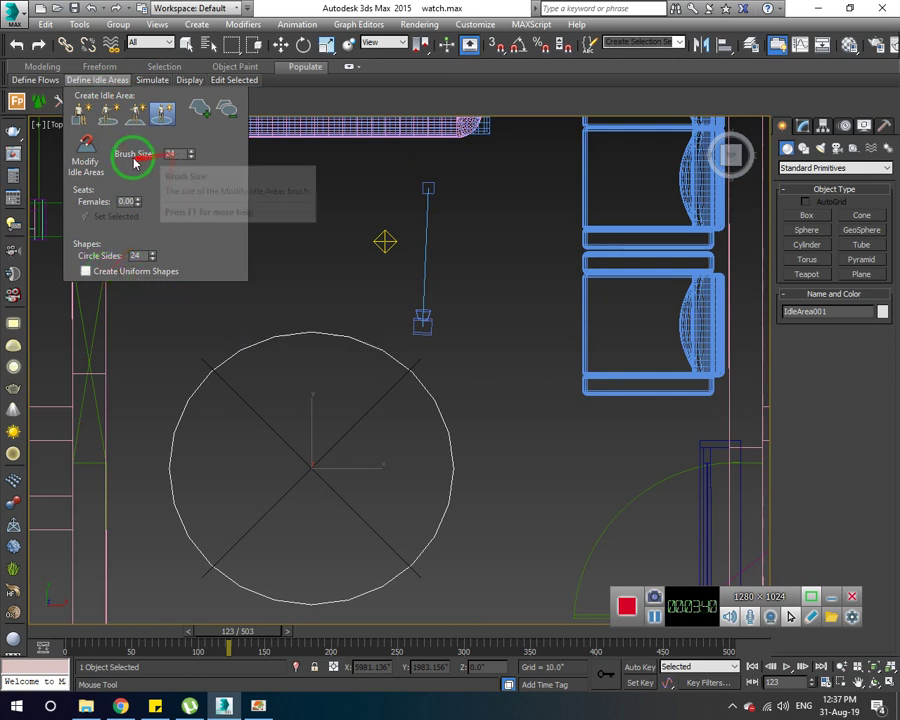
click(85, 152)
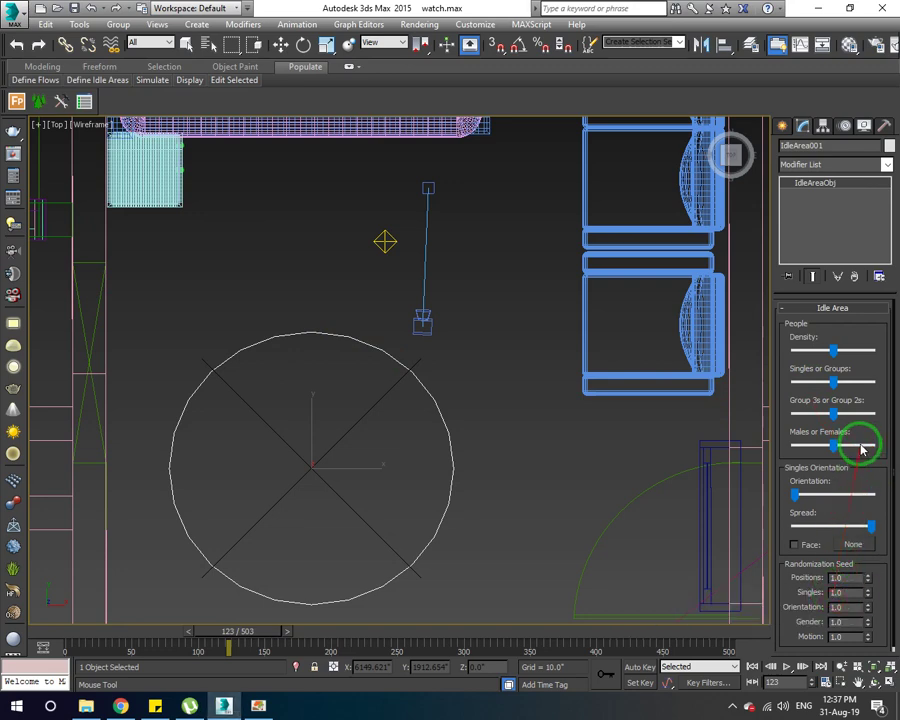
Step: Push IdleArea001's Singles/Groups and Group 3s/2s sliders right and set the Singles seed to 4.0
click(852, 410)
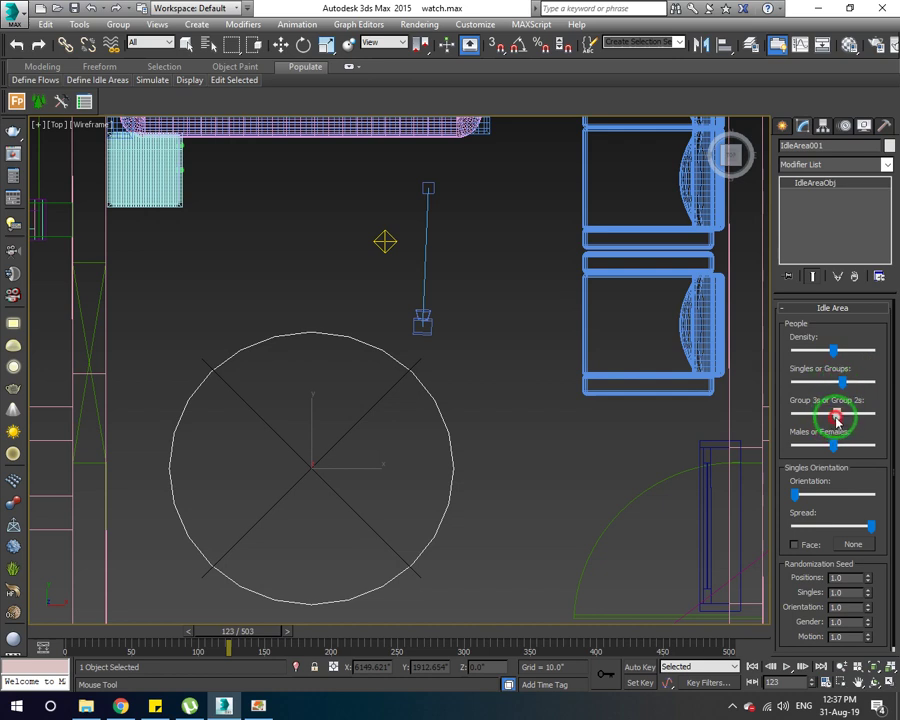
drag(839, 474, 838, 441)
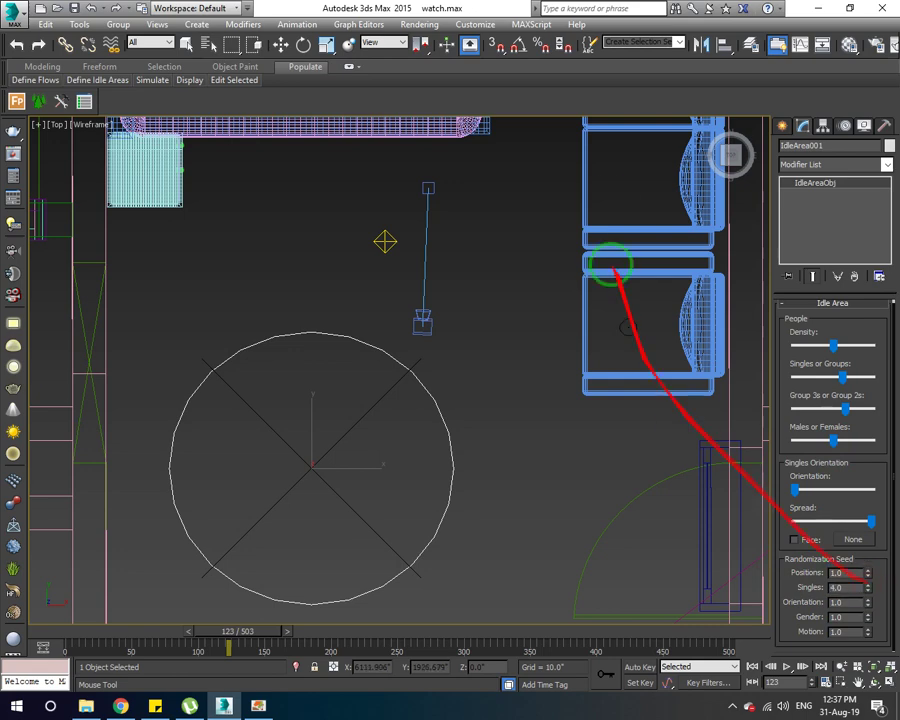
click(155, 82)
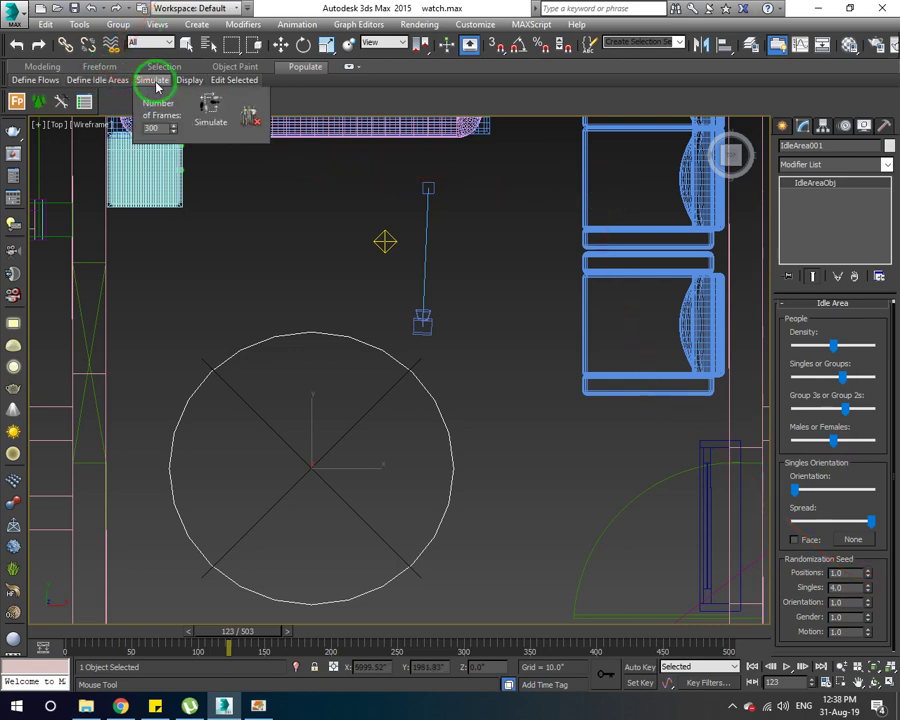
Step: Simulate the idle-area crowd and view the result through Camera001
click(216, 107)
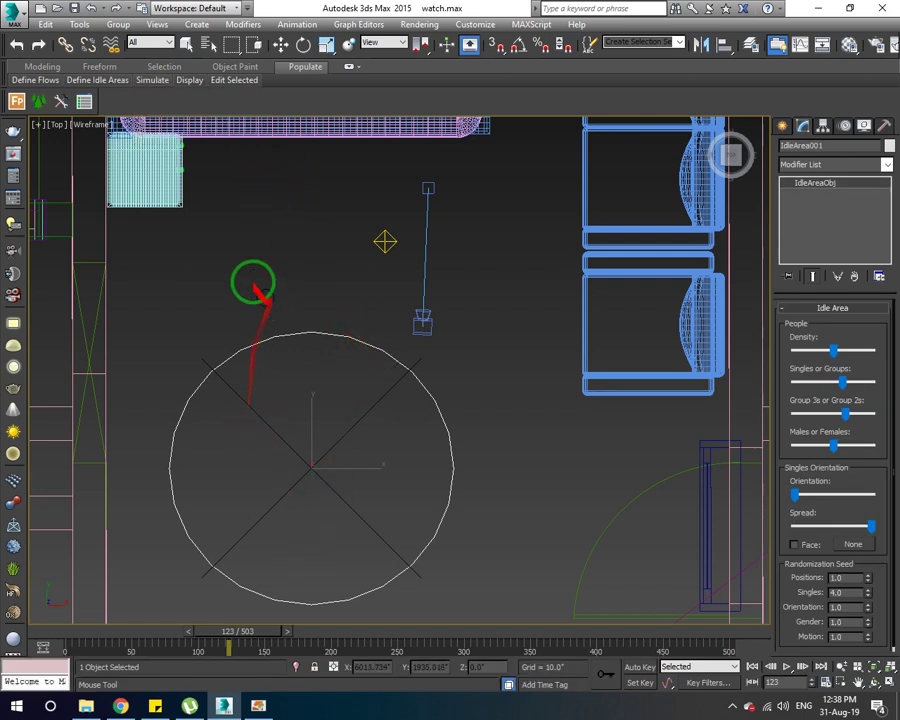
click(112, 80)
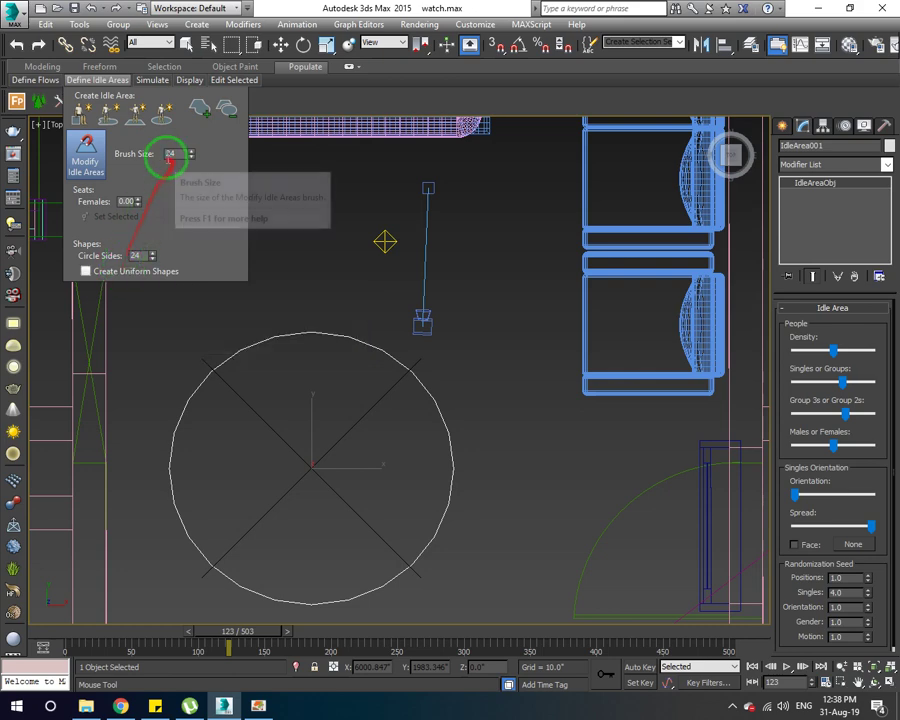
mouse_move(152, 80)
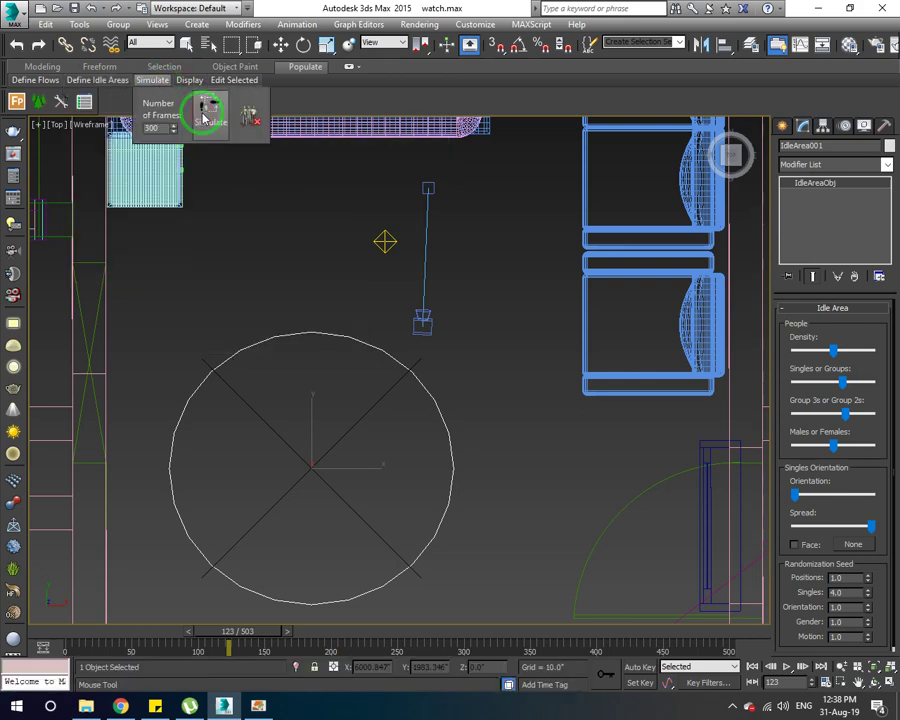
scroll(200, 266, down, 8)
scroll(280, 414, up, 4)
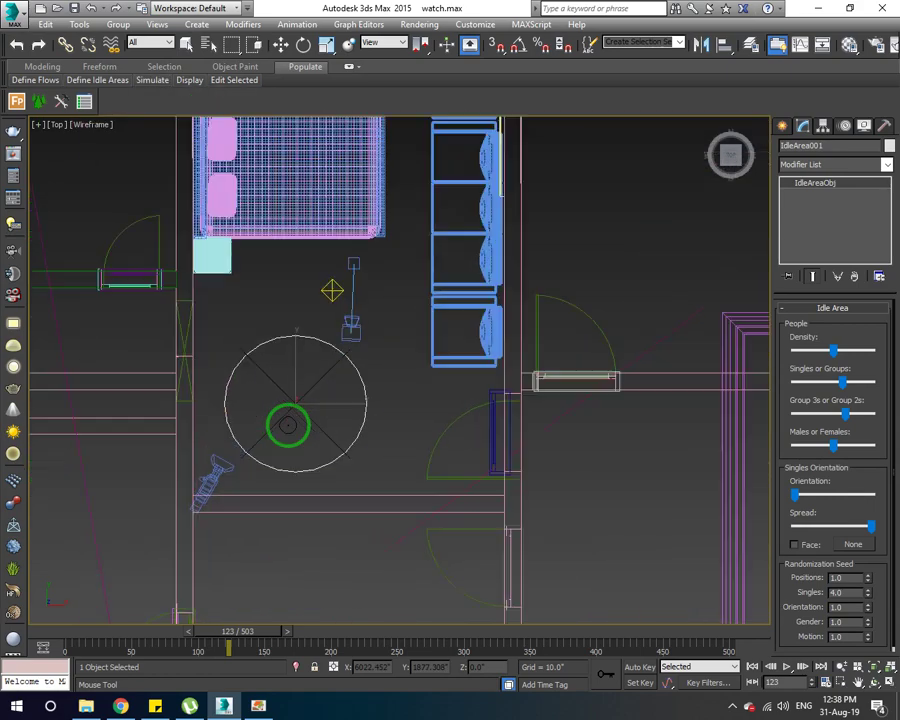
scroll(293, 414, up, 4)
key(c)
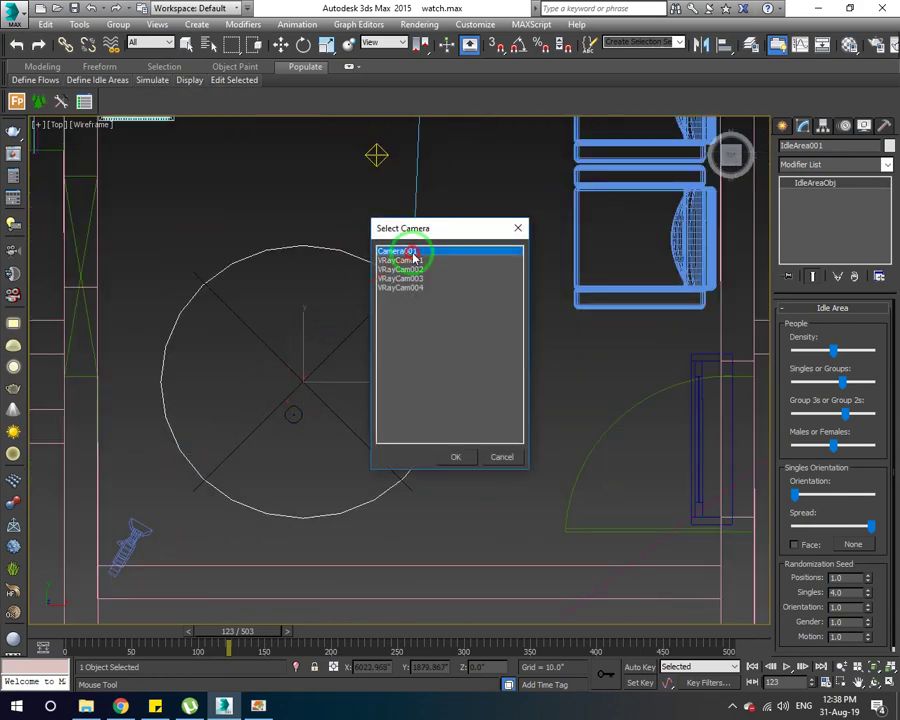
double_click(410, 252)
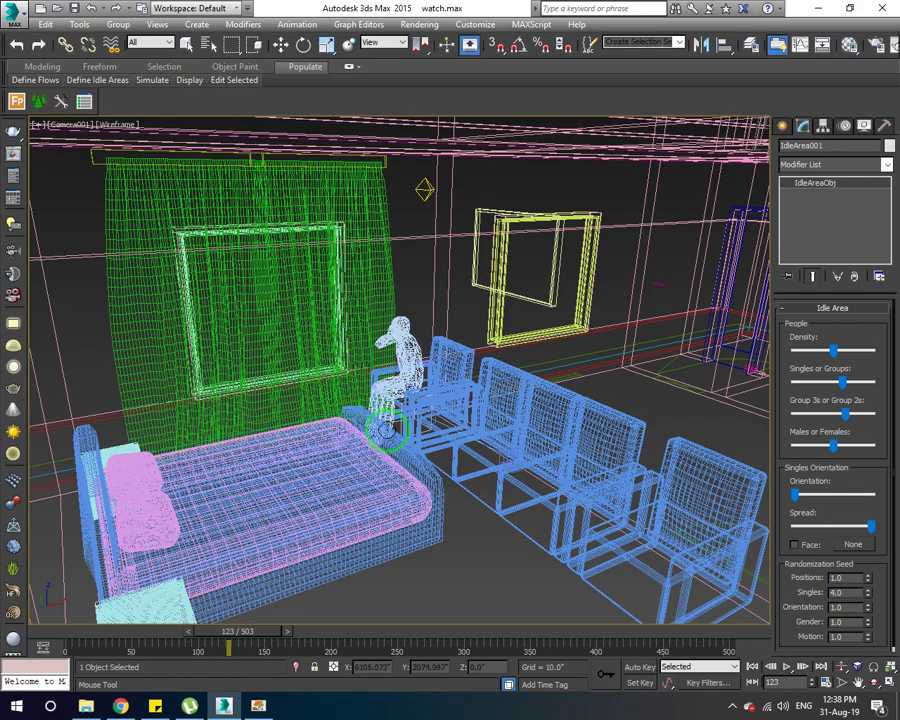
Step: Back in Top view, shift IdleArea001's Males or Females slider toward females
key(t)
scroll(386, 430, down, 5)
scroll(386, 430, down, 6)
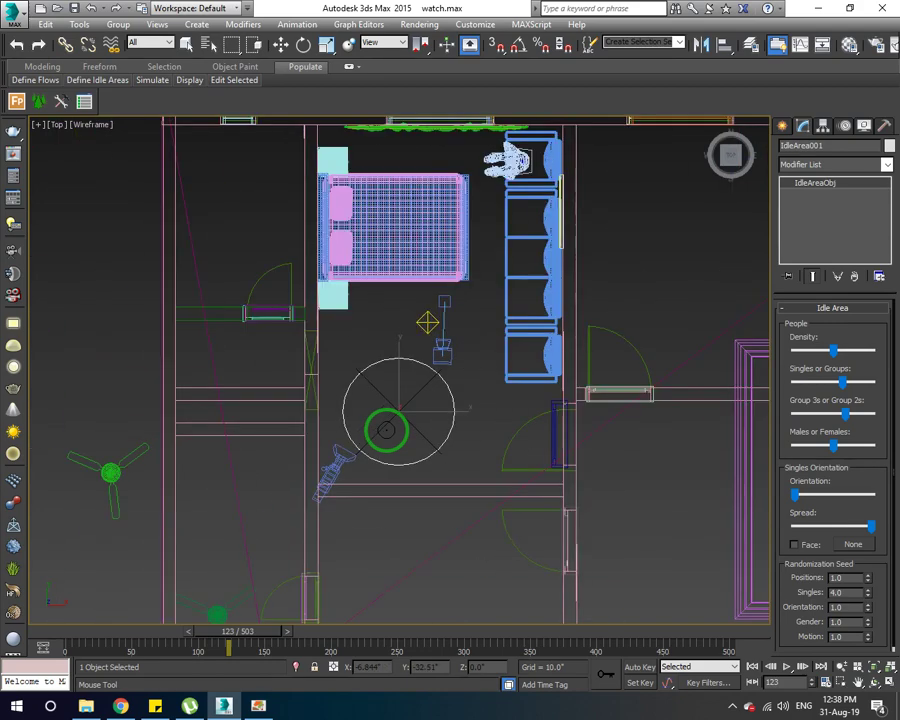
scroll(386, 430, up, 3)
scroll(386, 430, up, 1)
drag(866, 482, 864, 477)
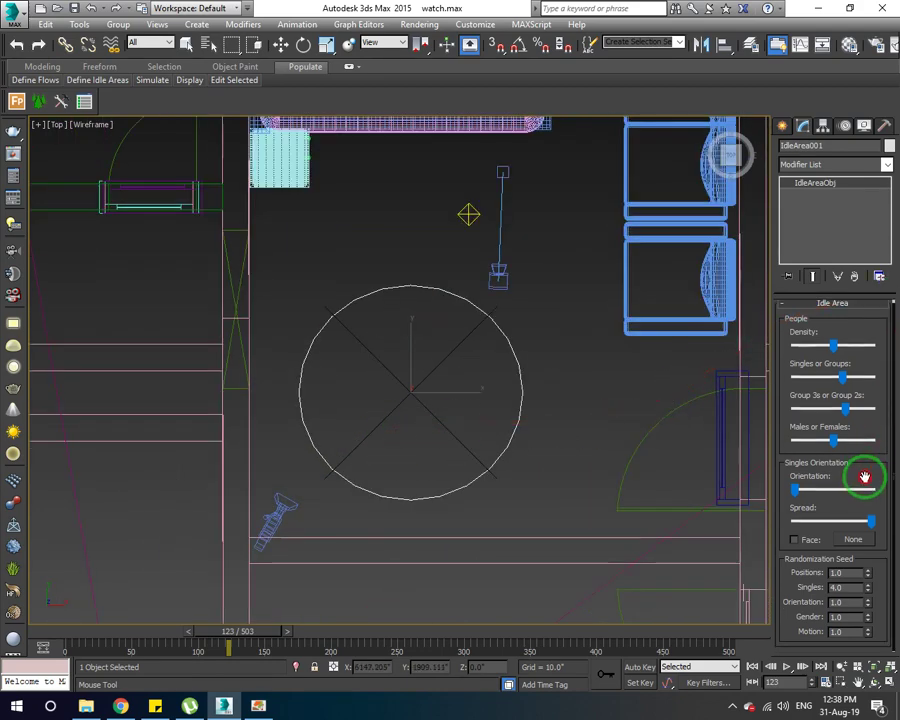
click(865, 440)
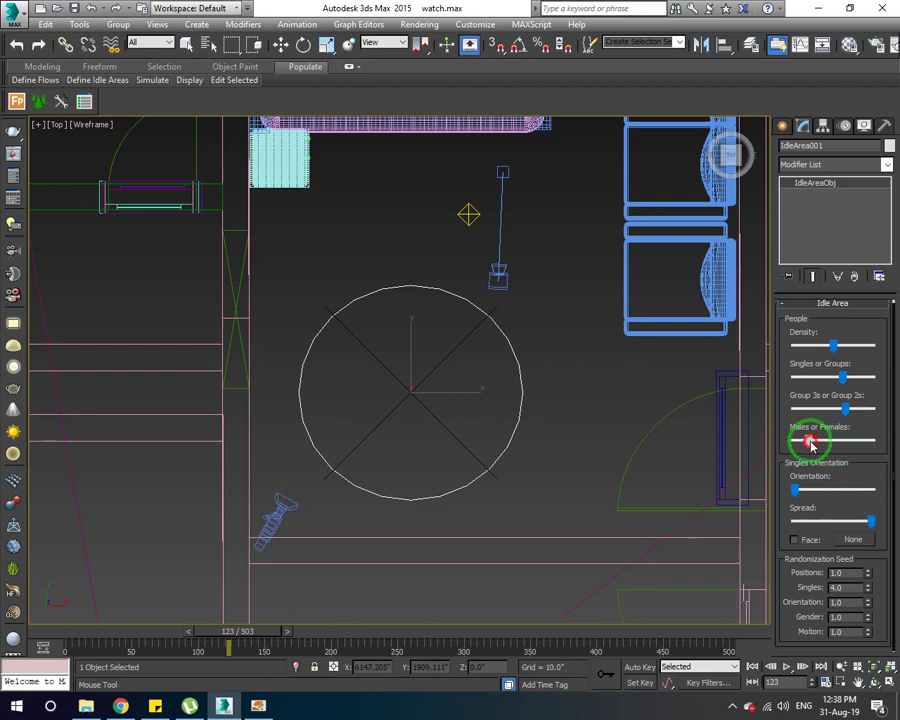
Step: Move the Males or Females slider back toward males and re-run the simulation
drag(866, 322, 862, 332)
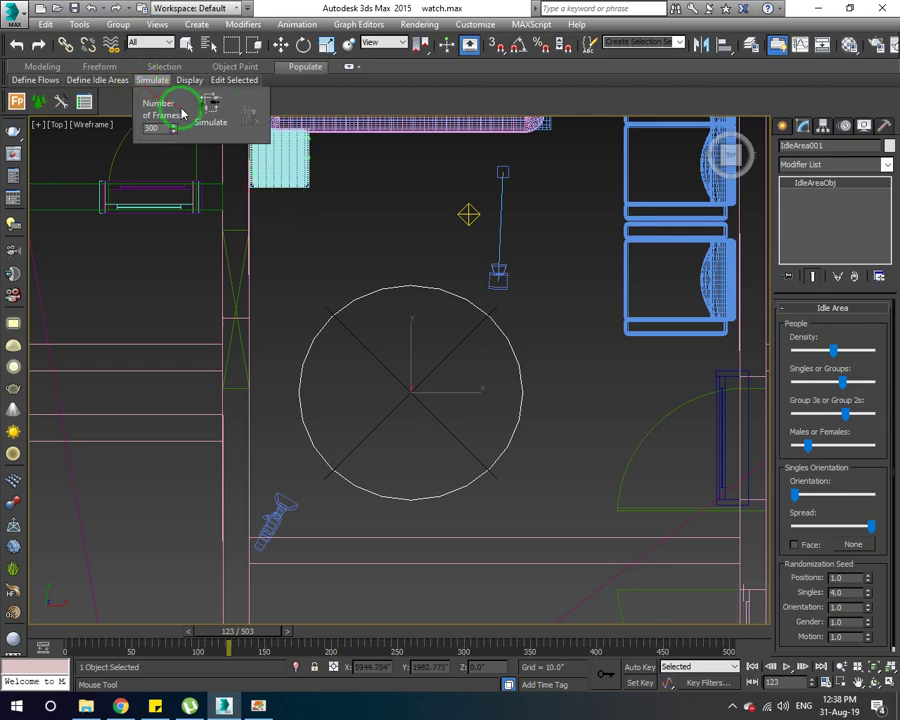
click(207, 104)
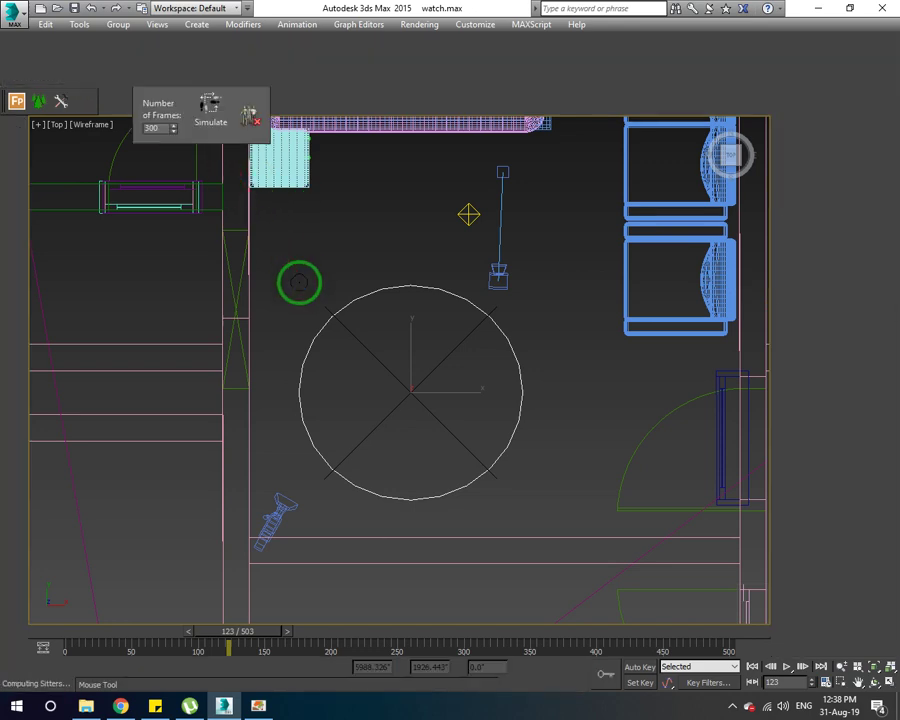
scroll(310, 352, down, 5)
scroll(358, 256, up, 3)
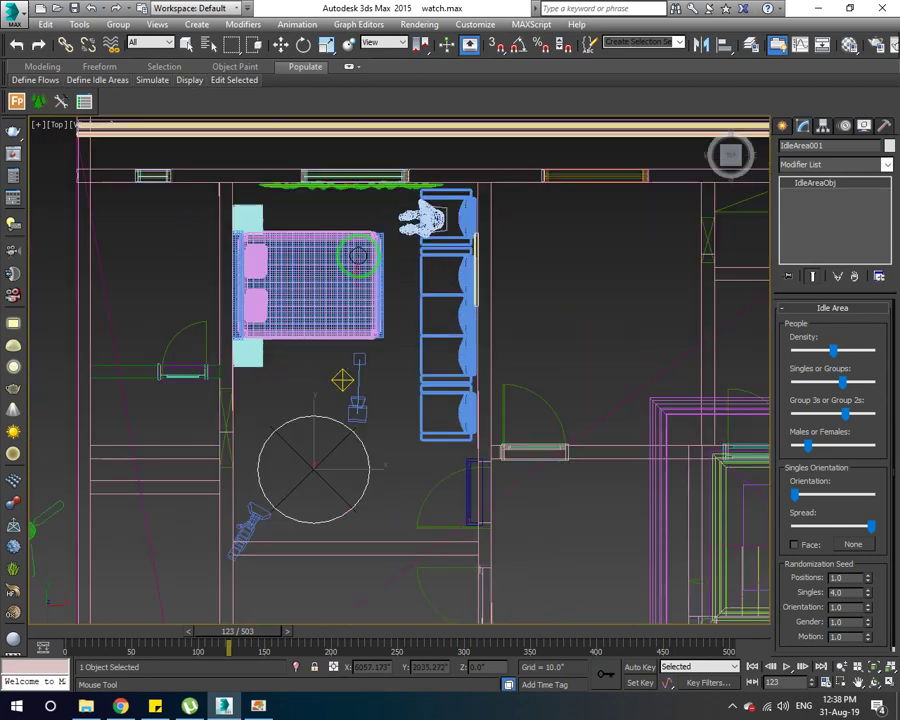
scroll(305, 472, up, 2)
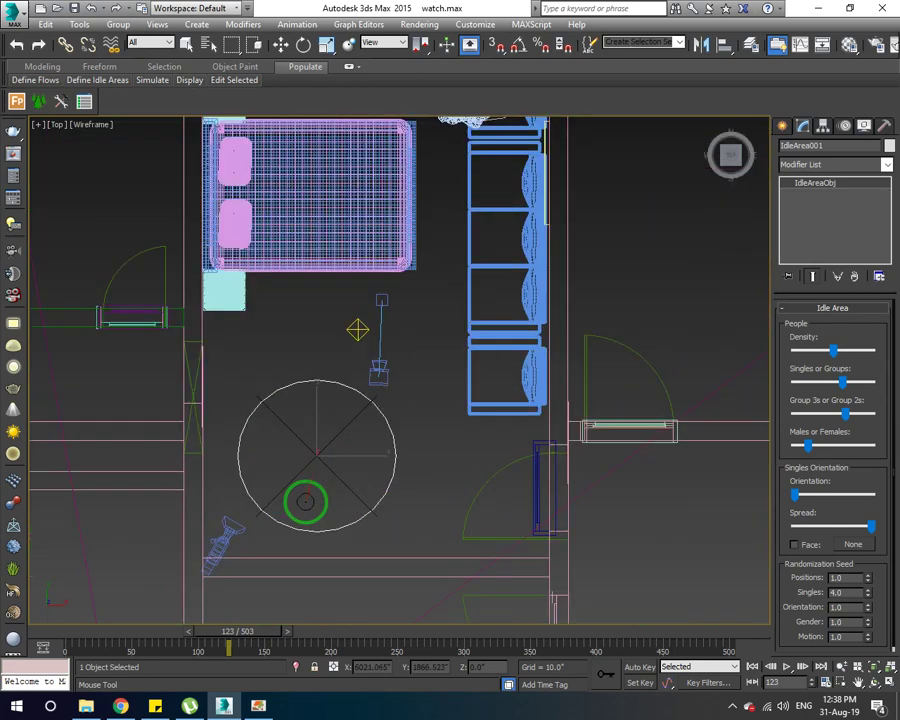
Step: Outline a second idle area, IdleArea002, at the sofa's lower end below the bed
click(105, 80)
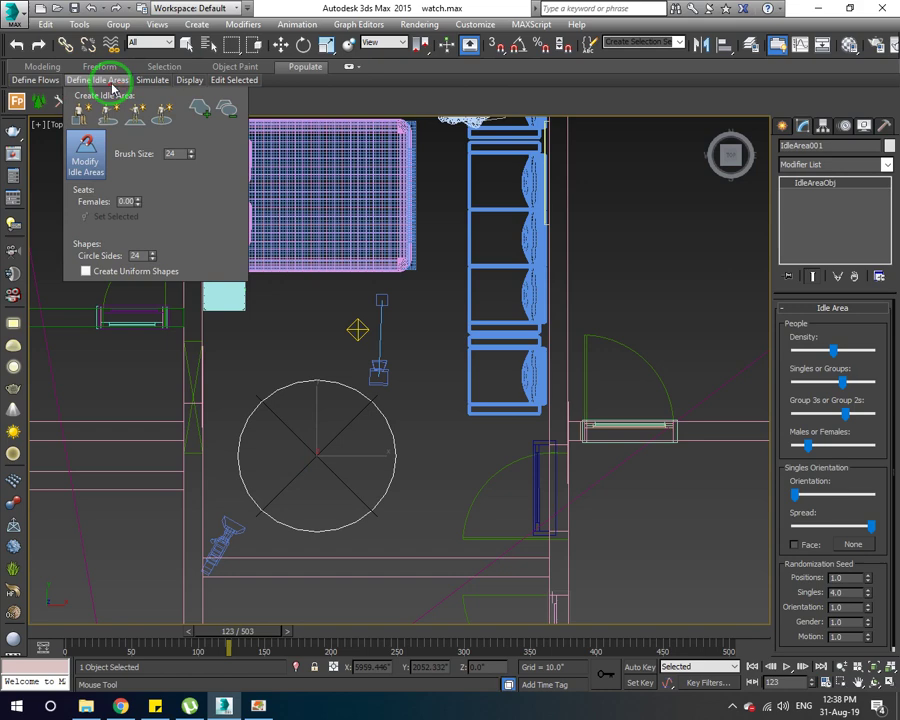
click(107, 118)
click(470, 403)
drag(470, 403, 441, 353)
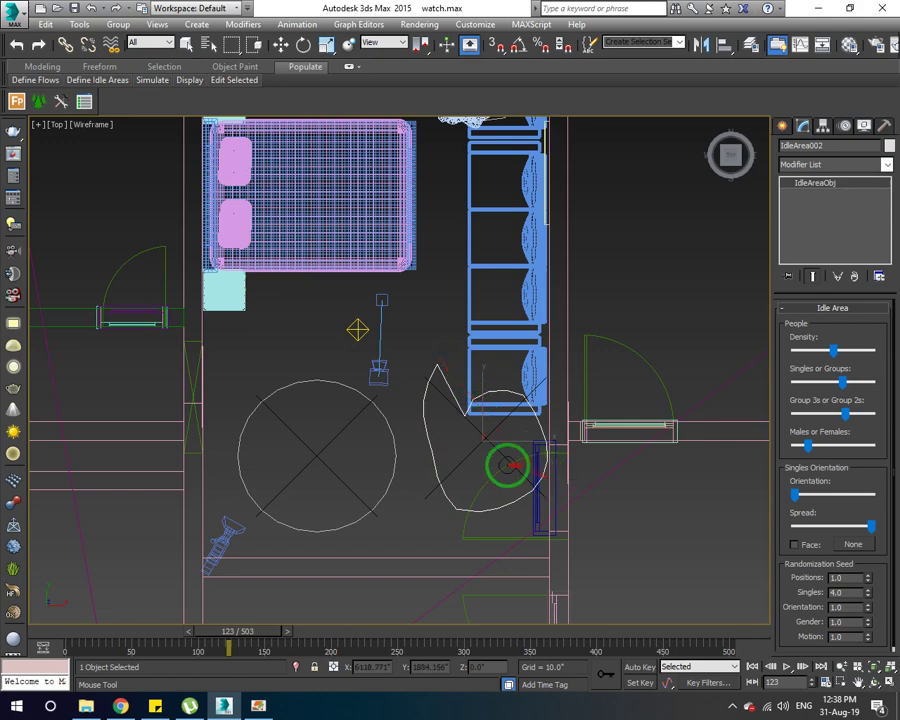
Step: Run the crowd simulation twice to populate both idle areas
click(155, 82)
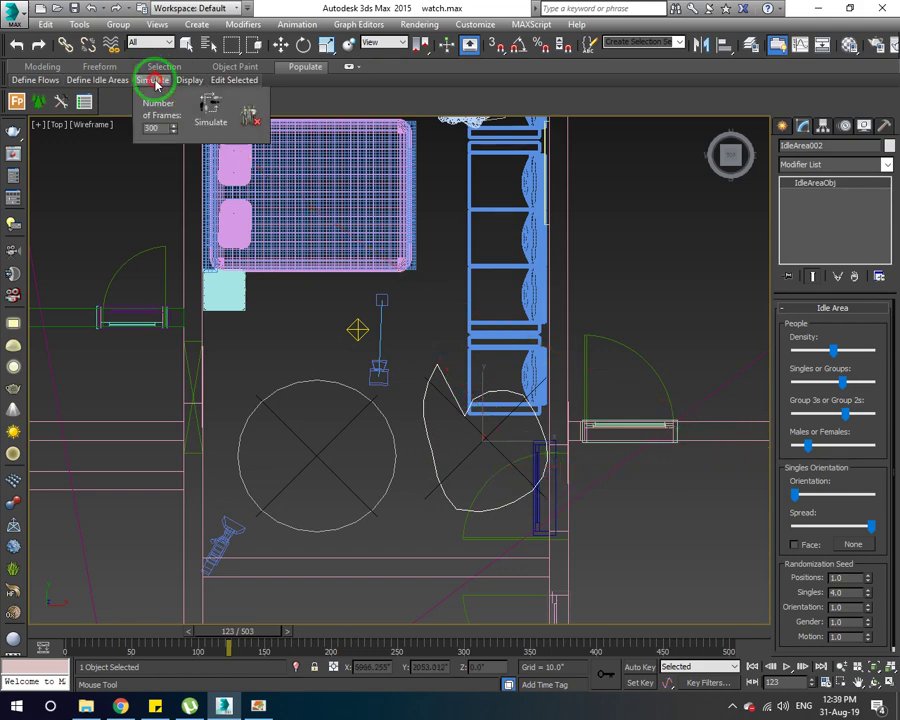
click(205, 105)
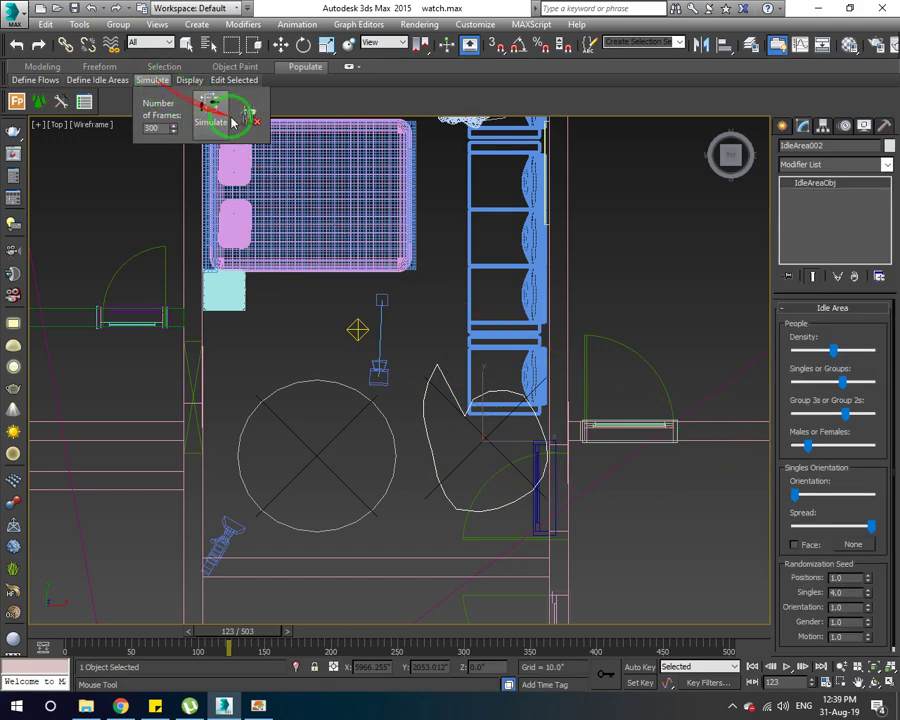
click(209, 110)
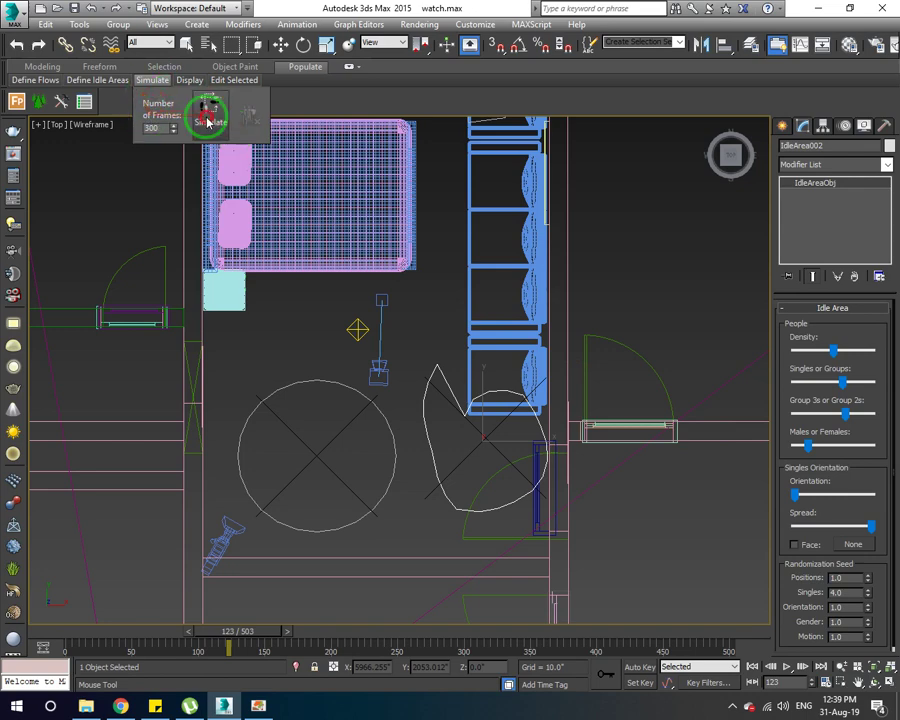
drag(255, 265, 435, 418)
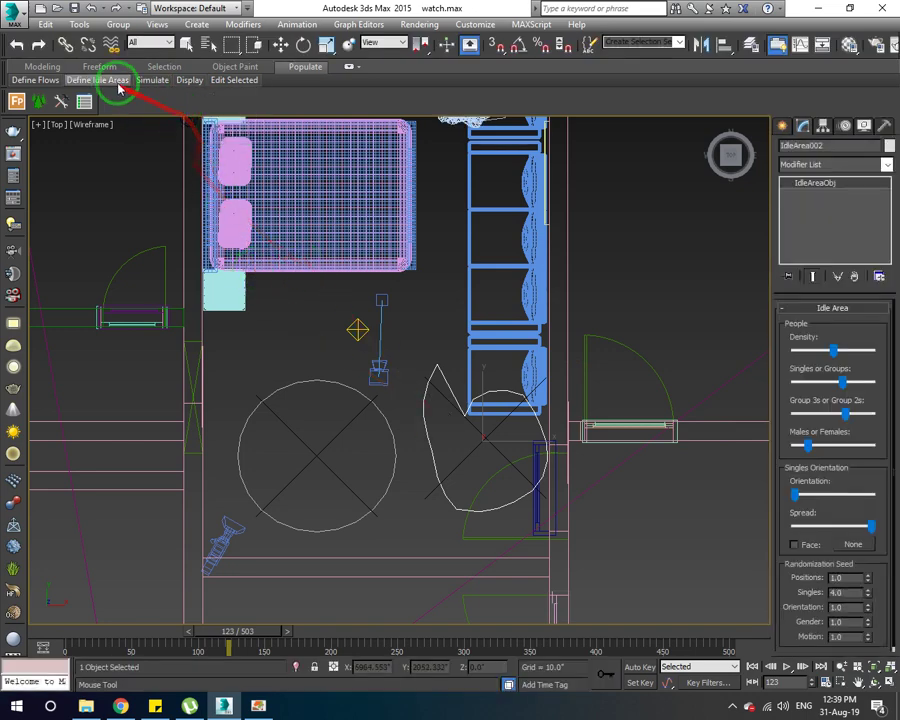
Step: Change how simulated people are displayed, then delete the current crowd simulation
mouse_move(97, 80)
click(213, 119)
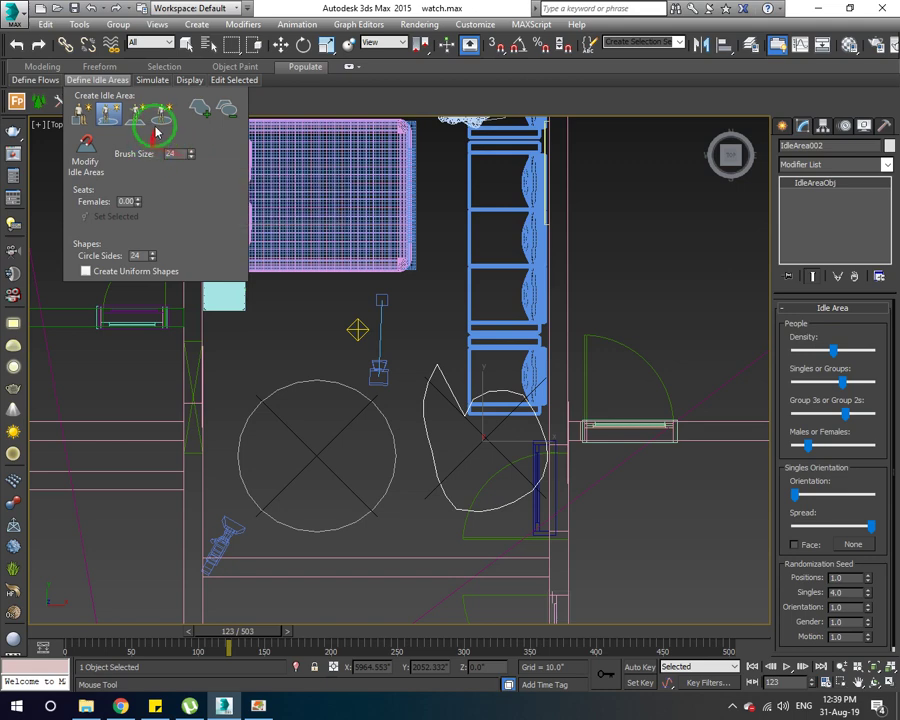
click(150, 84)
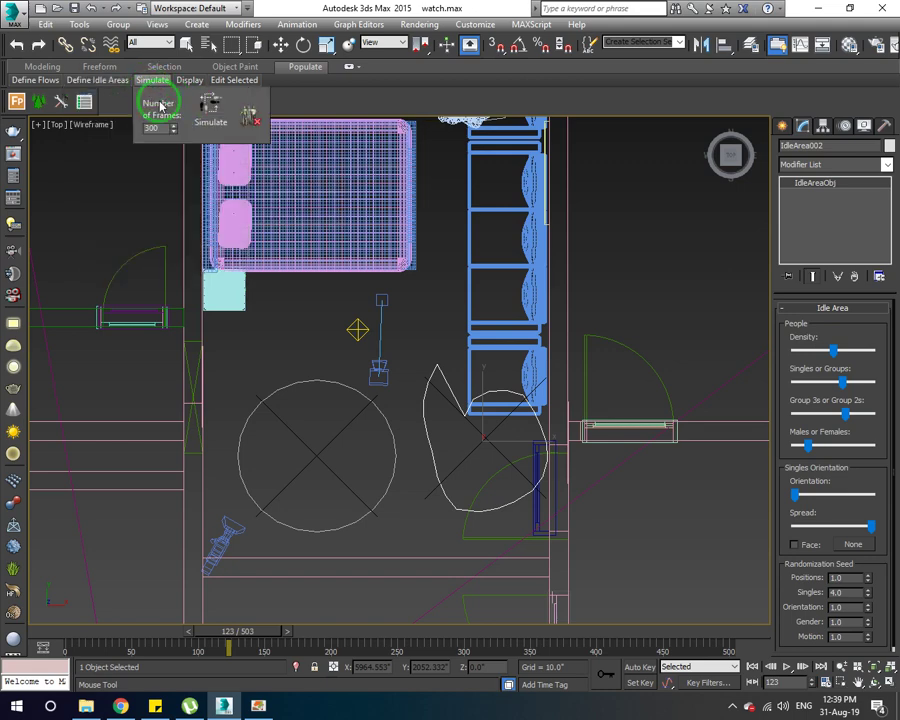
click(250, 121)
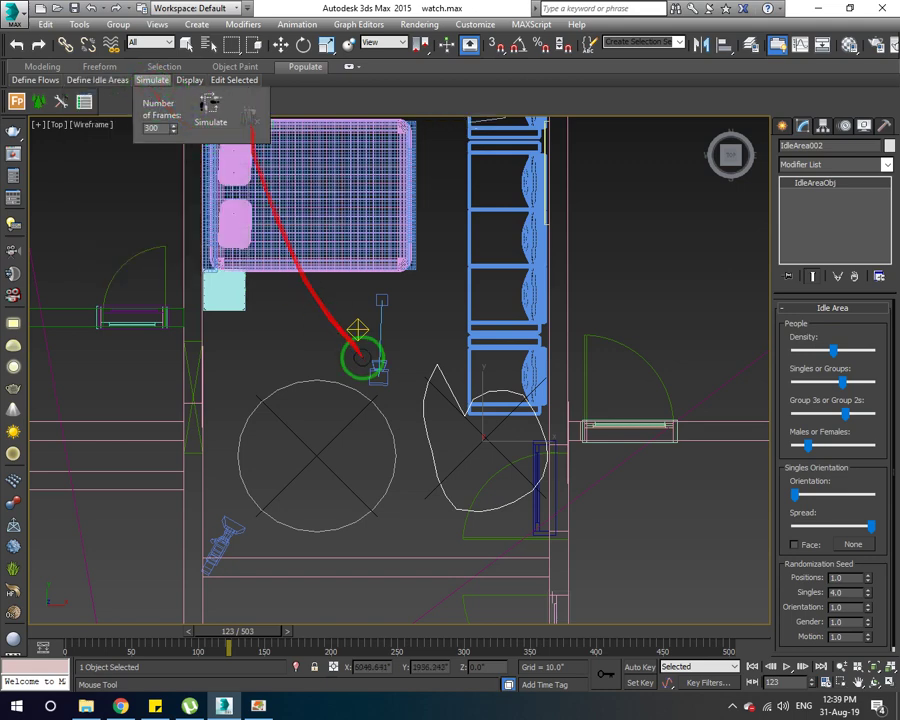
middle_drag(356, 376, 338, 400)
scroll(320, 425, down, 5)
scroll(305, 420, down, 1)
scroll(307, 424, up, 3)
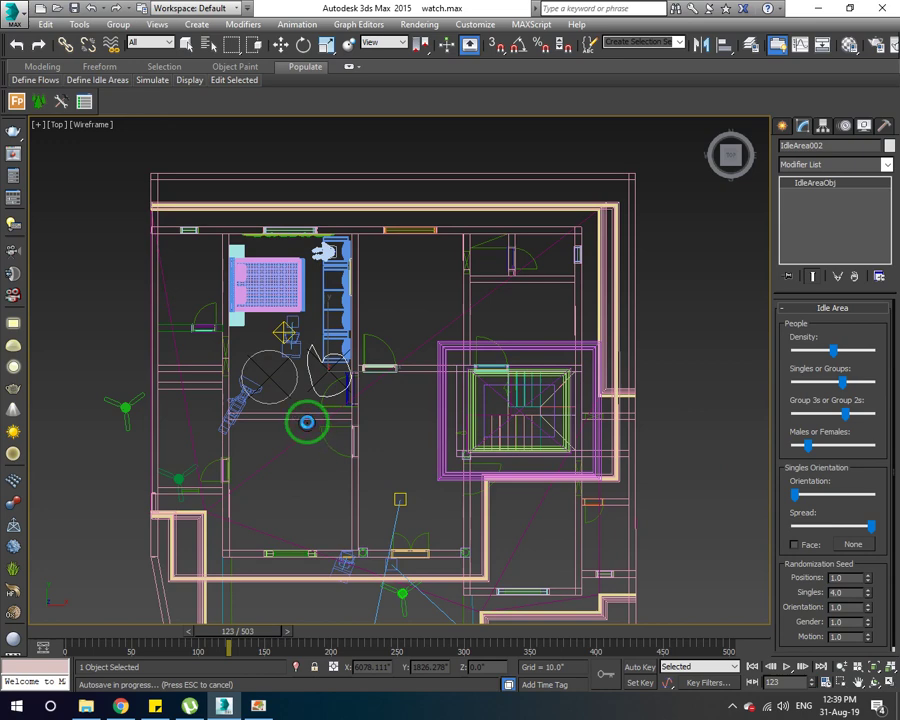
scroll(307, 420, up, 2)
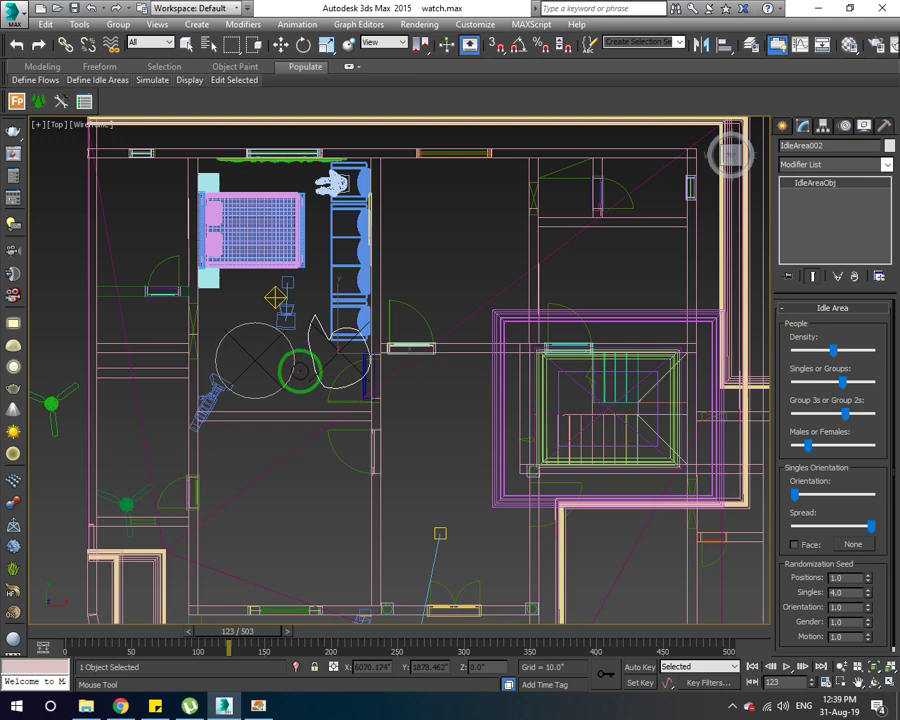
Step: Try drawing a circular idle area in the room, then clear the selection
click(119, 82)
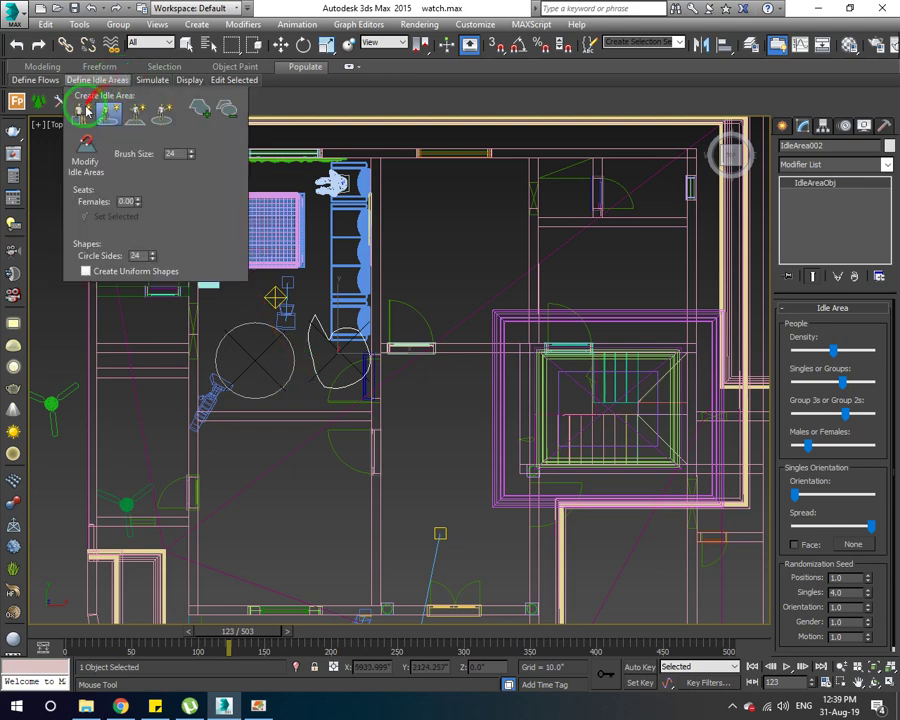
right_click(836, 181)
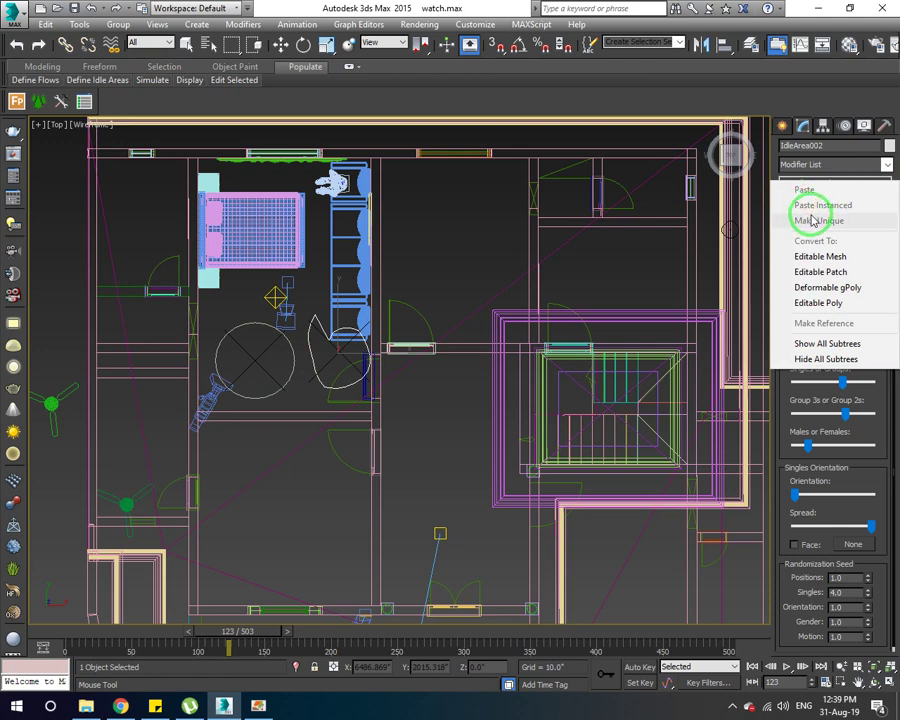
click(814, 220)
click(783, 125)
middle_drag(294, 342, 289, 338)
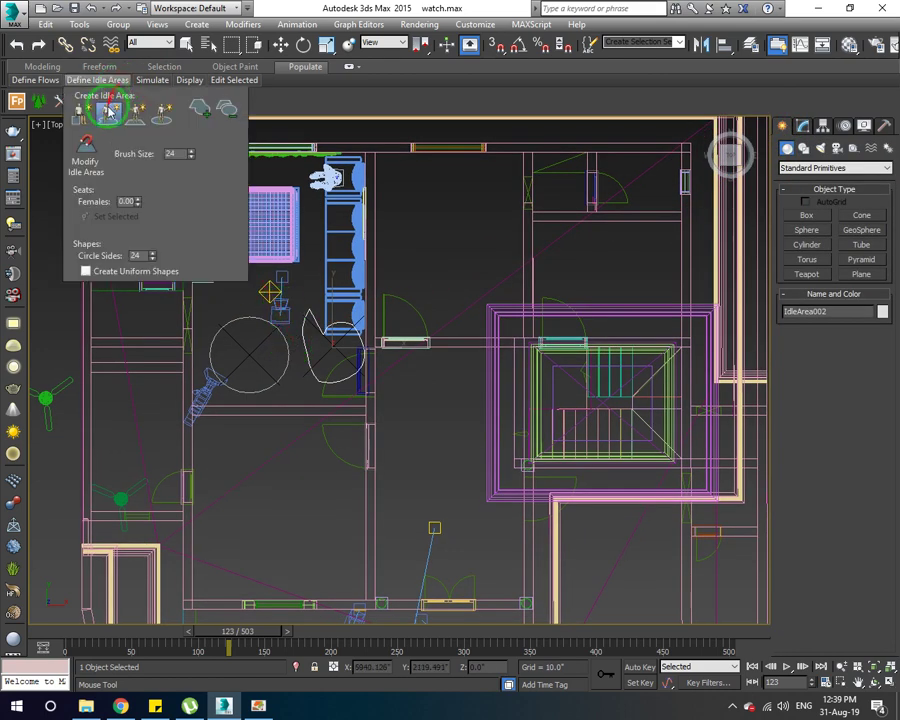
click(110, 104)
drag(285, 366, 286, 367)
click(285, 366)
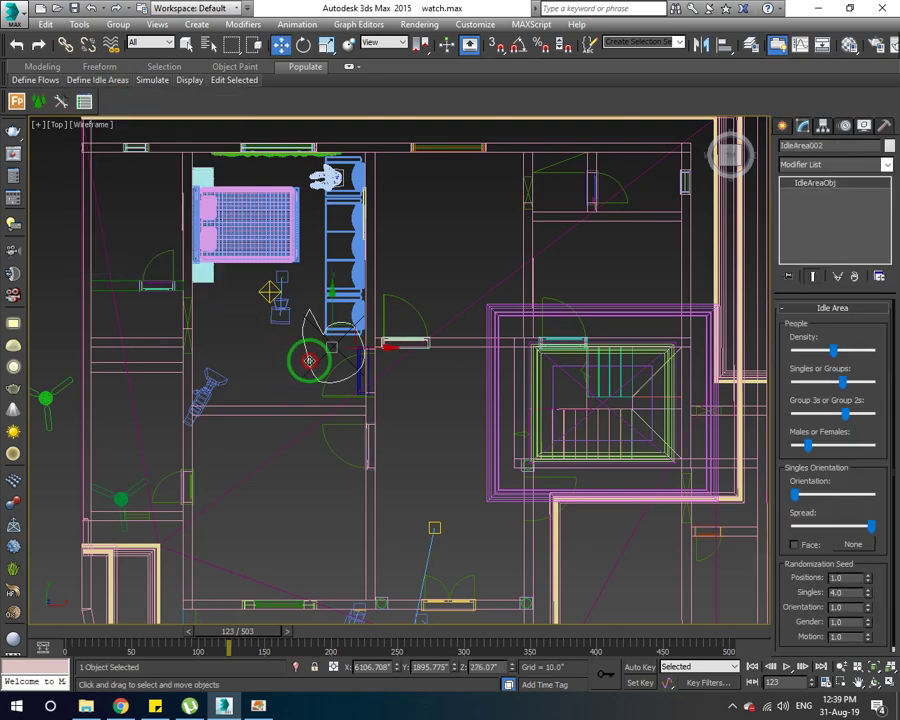
Step: Brush-paint an idle area in front of the house, then delete it
scroll(330, 390, down, 5)
scroll(333, 392, down, 2)
scroll(300, 410, up, 4)
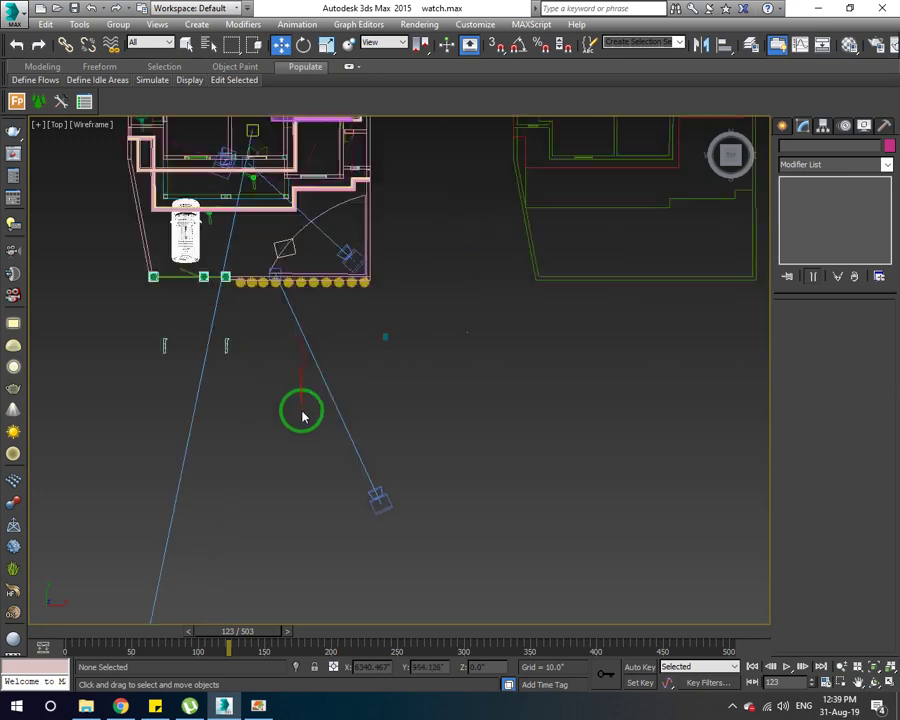
click(116, 81)
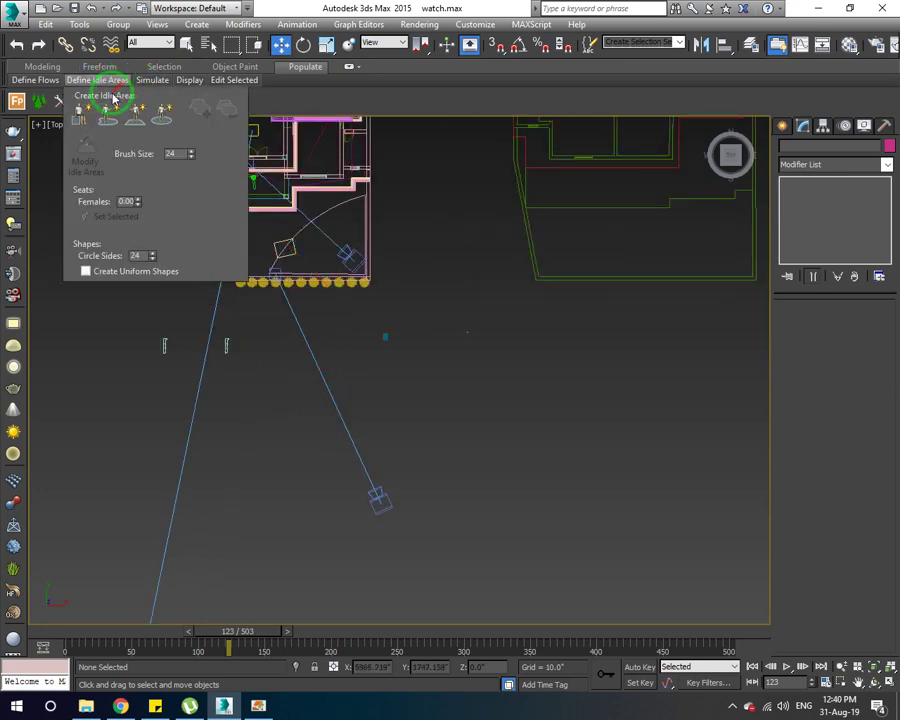
click(108, 113)
mouse_move(460, 396)
mouse_down()
mouse_move(490, 447)
mouse_move(460, 414)
mouse_move(382, 406)
mouse_move(398, 375)
mouse_move(419, 373)
mouse_up()
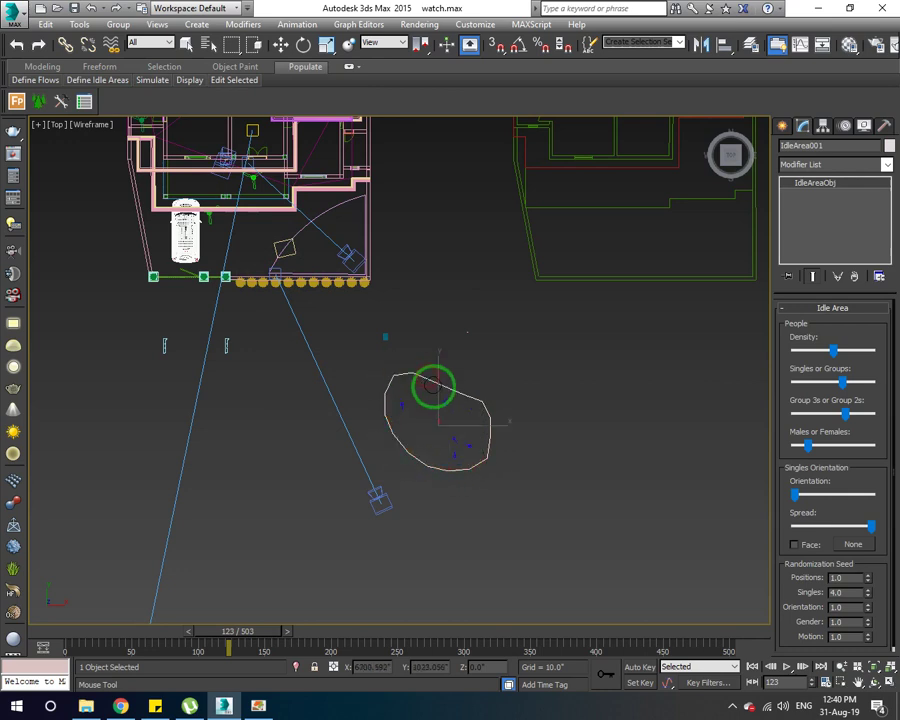
scroll(441, 433, up, 5)
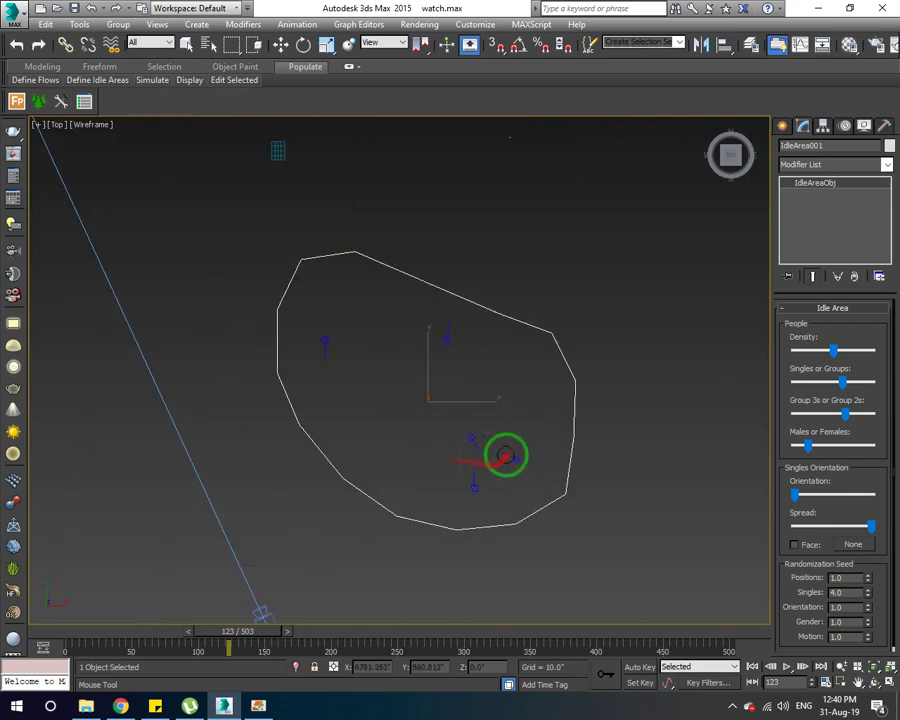
scroll(512, 456, down, 3)
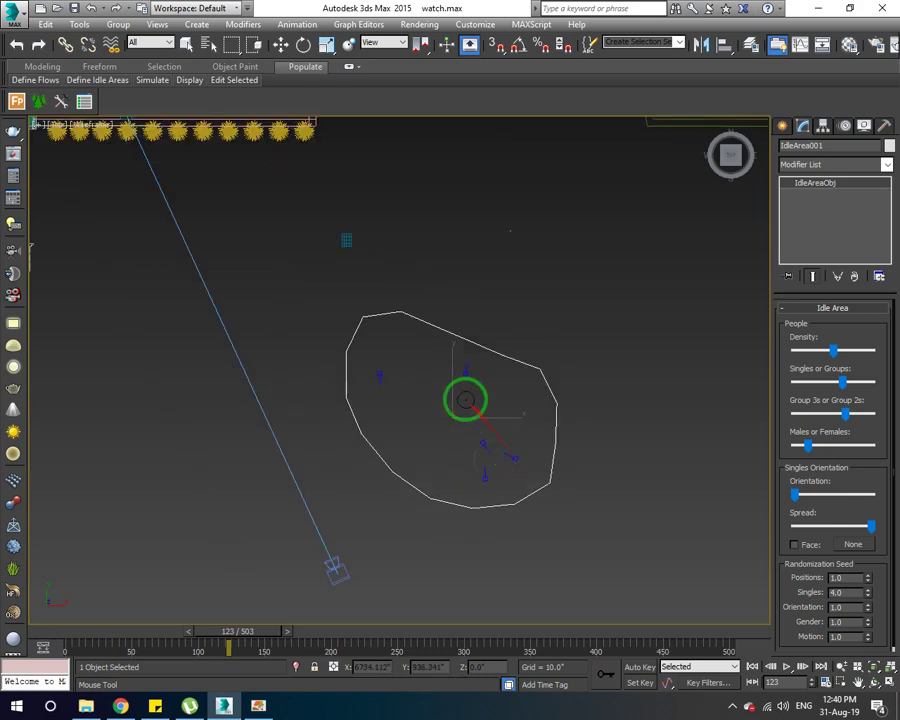
key(Delete)
Step: Paint a small rounded idle area in the bedroom and fill its inside
scroll(304, 294, up, 2)
scroll(310, 246, up, 2)
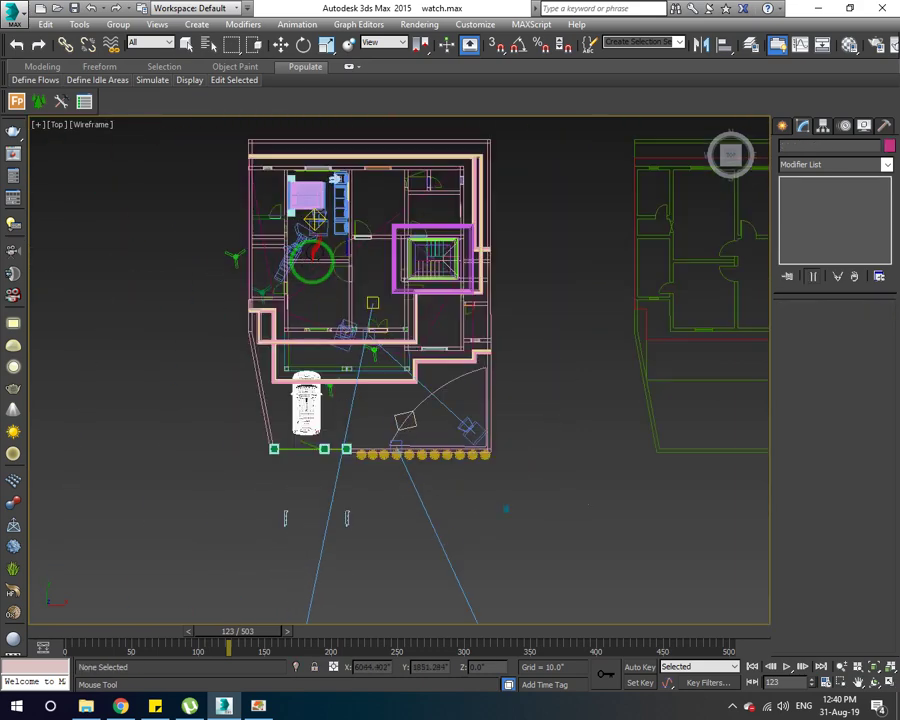
scroll(308, 260, up, 2)
scroll(320, 233, up, 1)
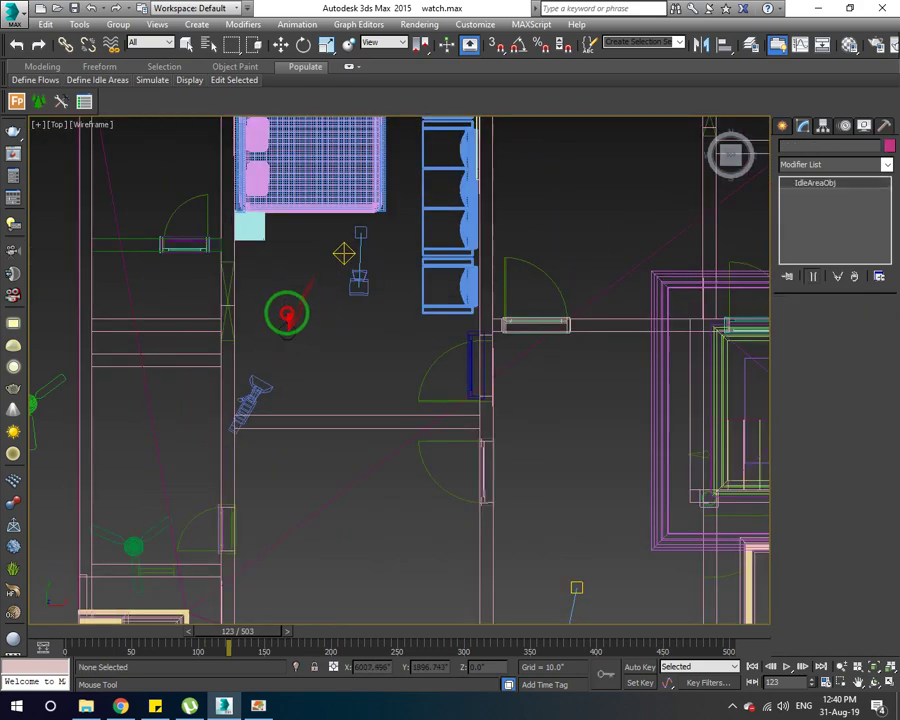
drag(287, 314, 313, 263)
mouse_move(388, 370)
mouse_down()
mouse_move(272, 290)
mouse_move(362, 372)
mouse_up()
drag(410, 344, 326, 306)
scroll(233, 375, down, 2)
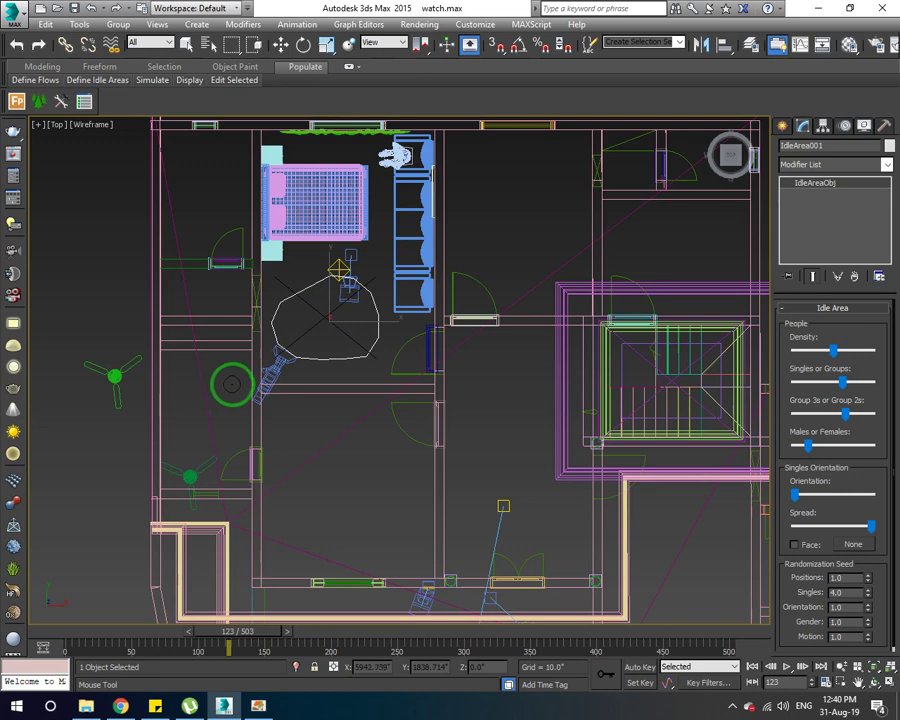
click(287, 344)
Step: Paint a new idle area on the ground in front of the house
scroll(300, 360, down, 4)
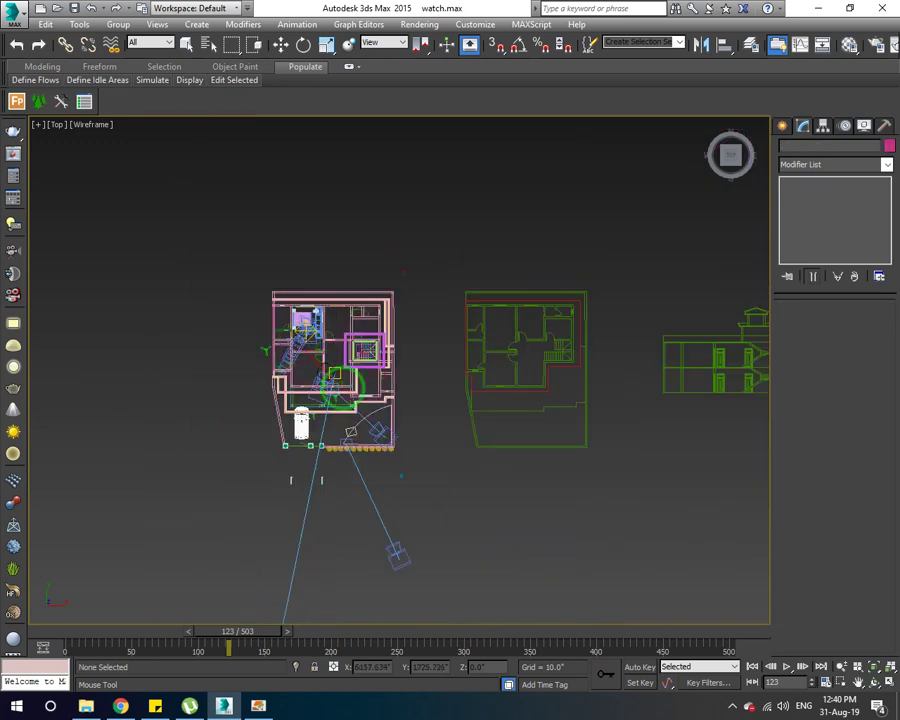
scroll(335, 400, up, 3)
mouse_move(348, 437)
mouse_down()
mouse_move(342, 406)
mouse_move(393, 412)
mouse_up()
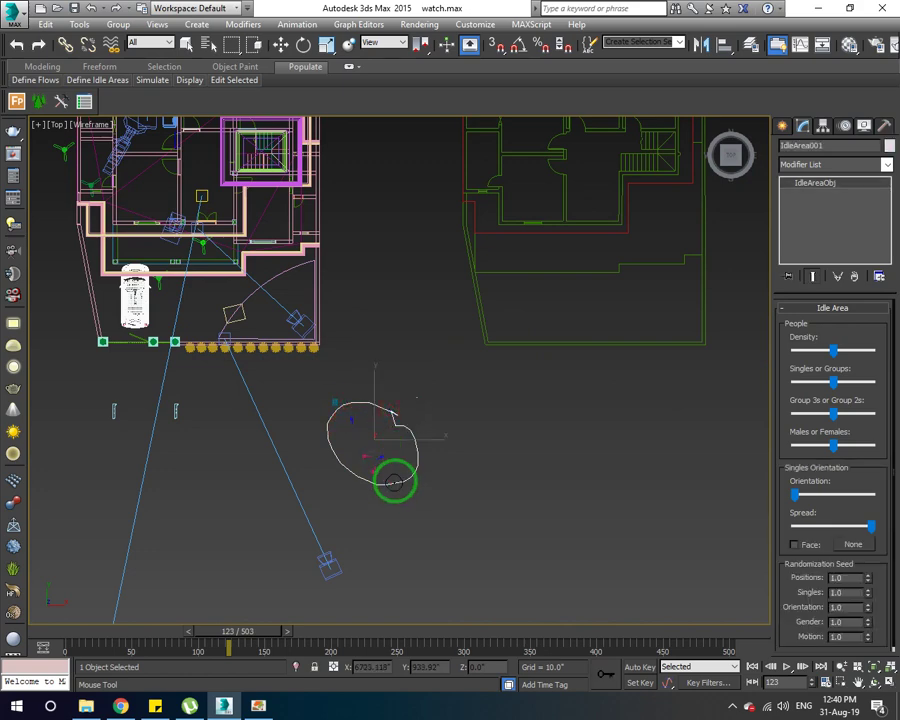
scroll(390, 444, up, 4)
scroll(380, 444, up, 4)
Step: Set IdleArea001 to favour groups of three, maximise single orientation, reduce spread, then simulate its idlers
click(835, 382)
mouse_move(833, 390)
mouse_down()
mouse_move(865, 391)
mouse_move(832, 389)
mouse_move(843, 389)
mouse_up()
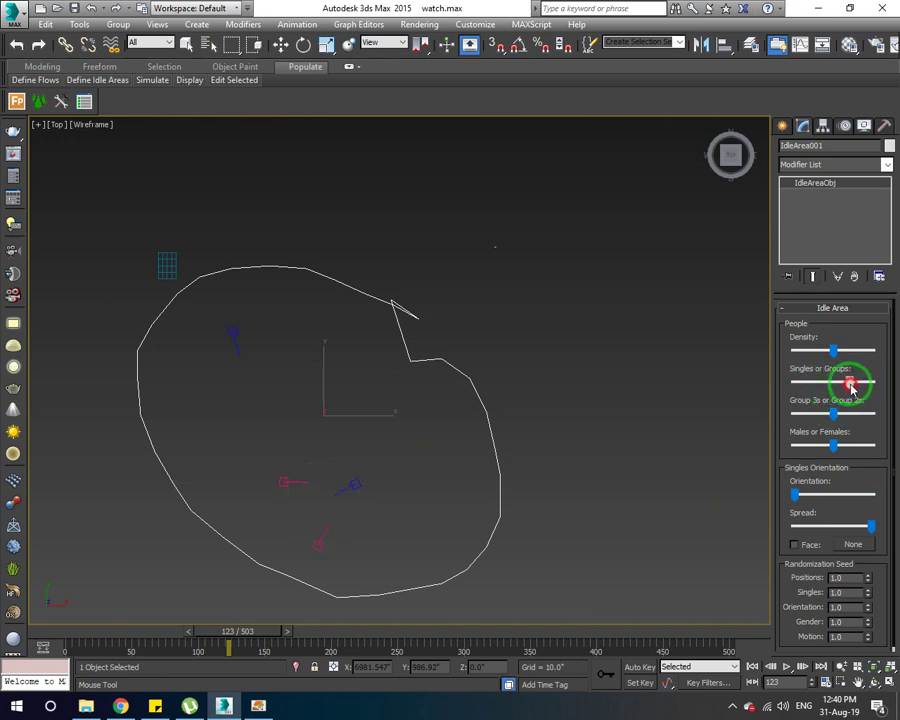
drag(811, 422, 874, 422)
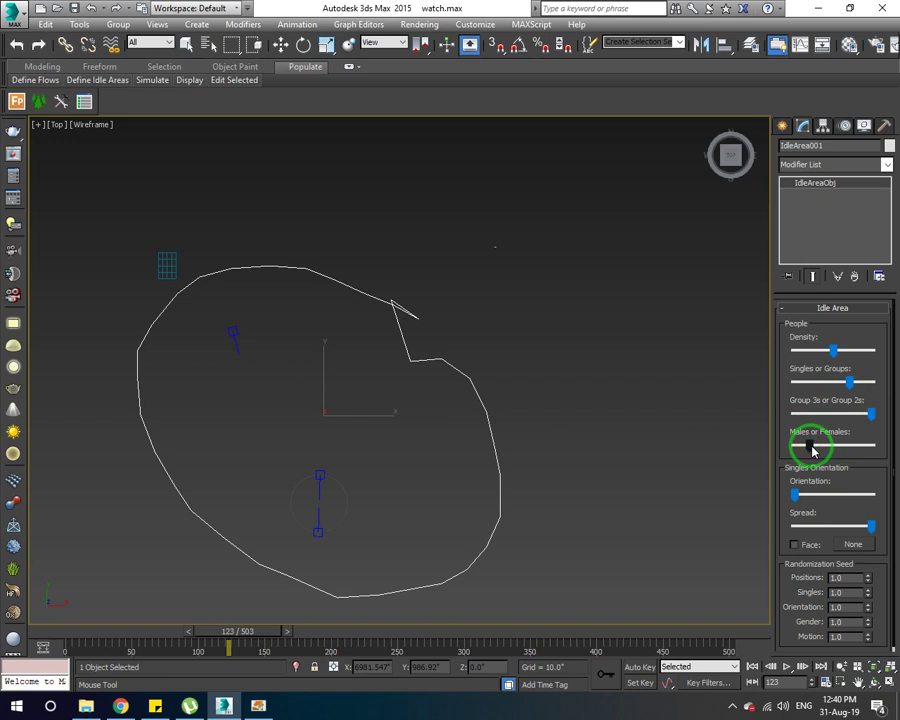
drag(838, 499, 881, 497)
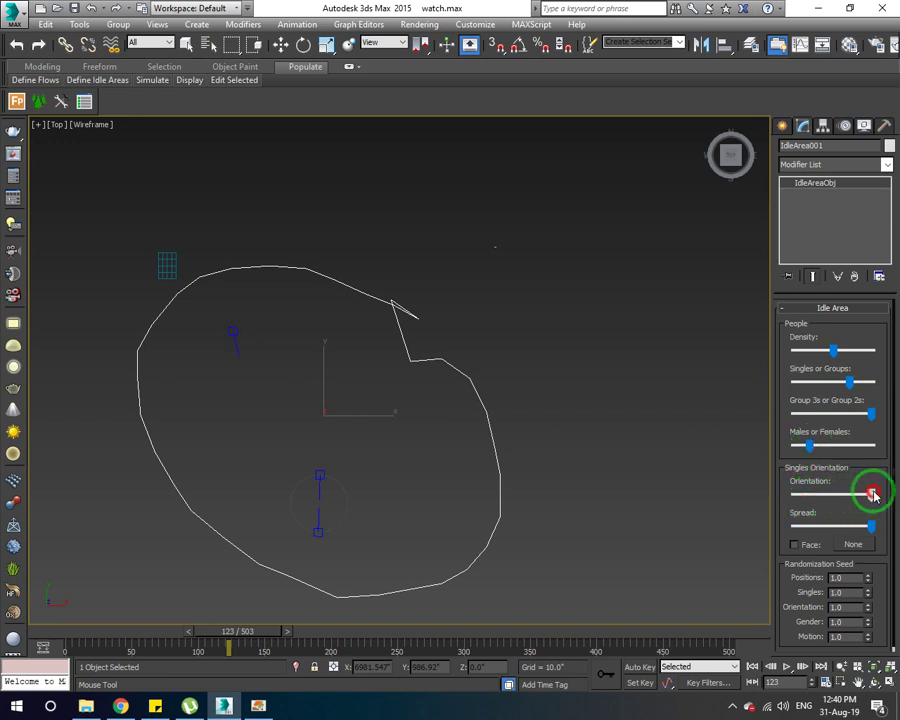
drag(834, 530, 866, 530)
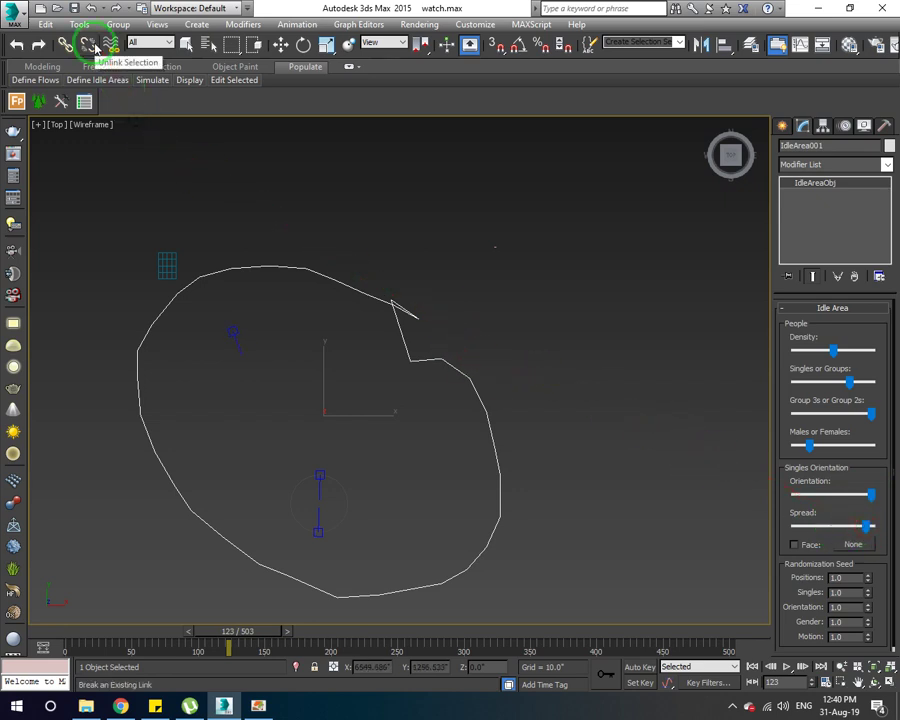
mouse_move(152, 80)
click(208, 105)
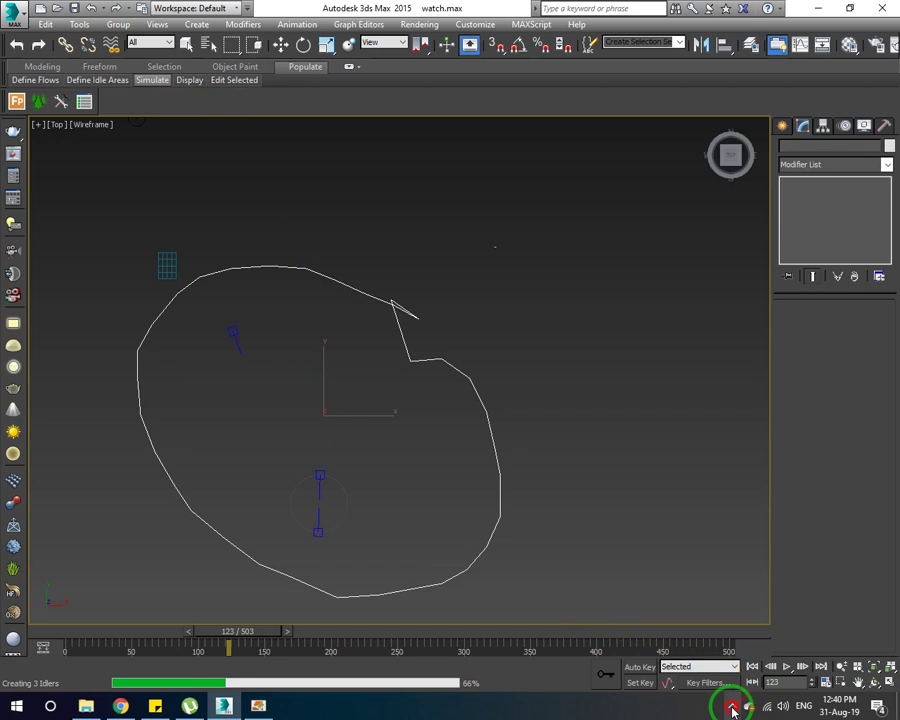
Step: Let the crowd simulation finish, then switch to the Move tool for the idle area
click(733, 705)
click(718, 622)
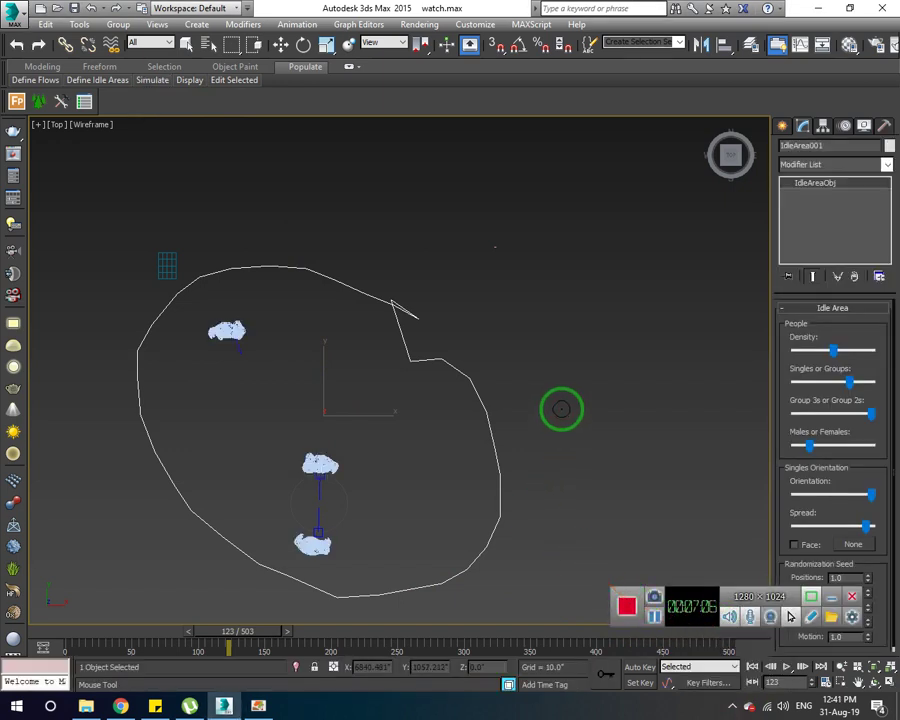
click(831, 596)
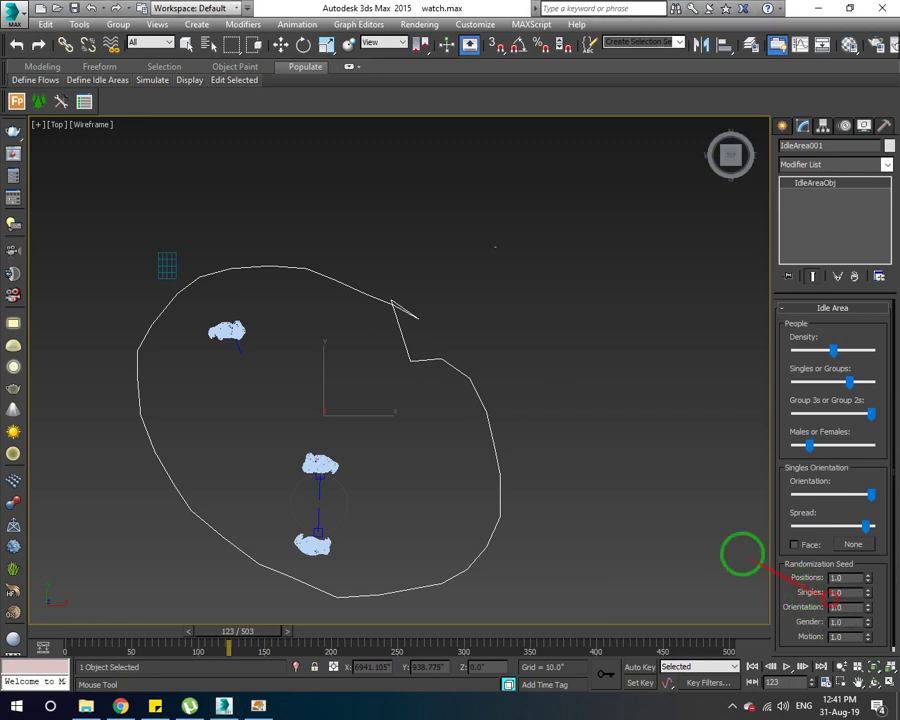
click(152, 81)
click(95, 81)
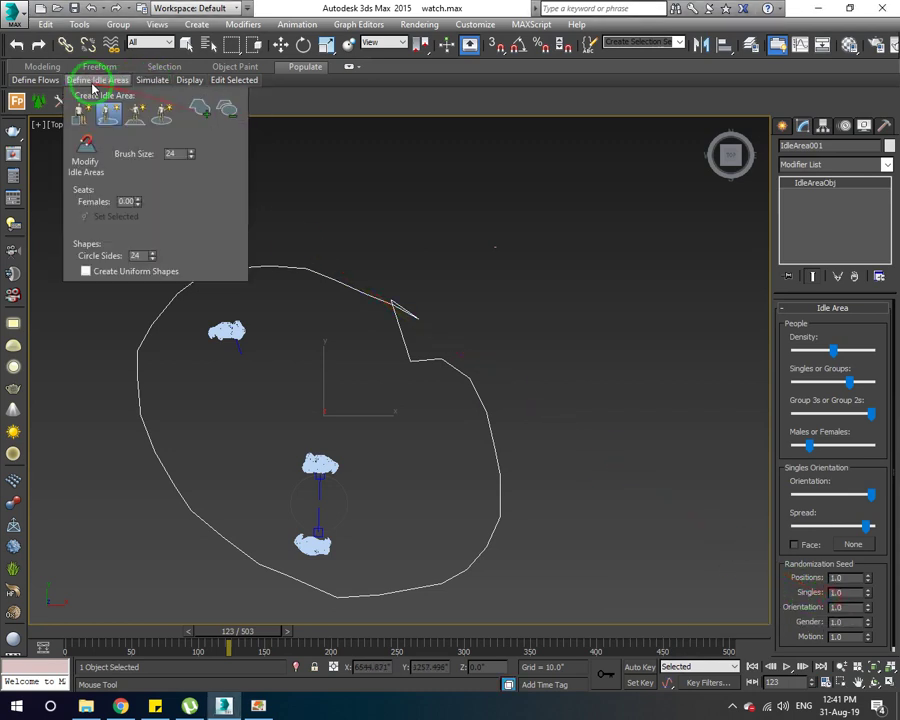
click(414, 330)
click(106, 112)
click(405, 342)
Step: Drag IdleArea001 into the upper-left bedroom and select the generated Male000 beside the bed
scroll(343, 395, down, 5)
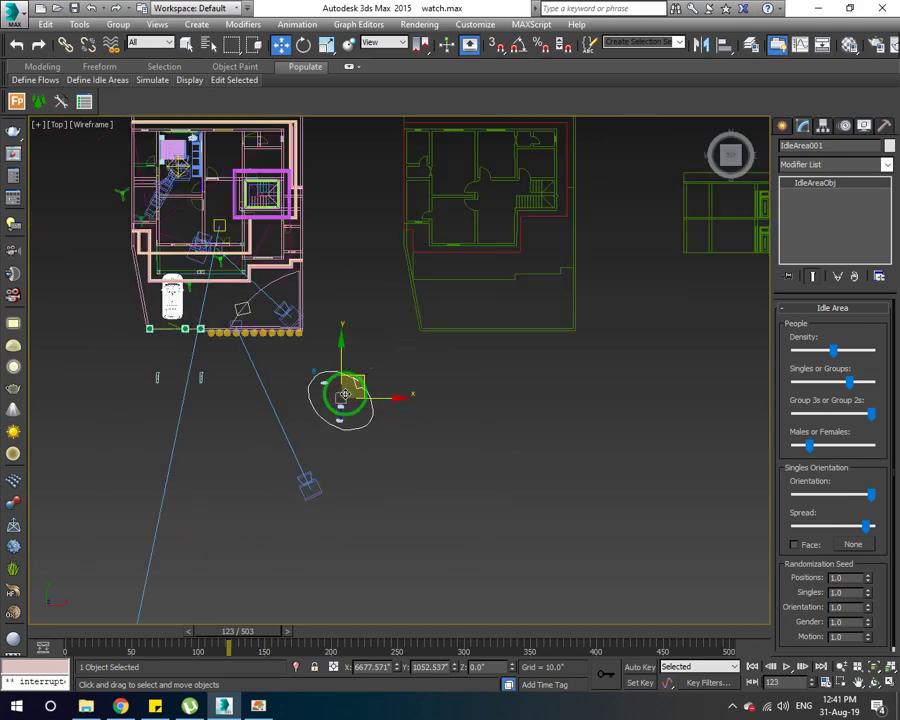
drag(353, 384, 190, 150)
scroll(150, 190, up, 5)
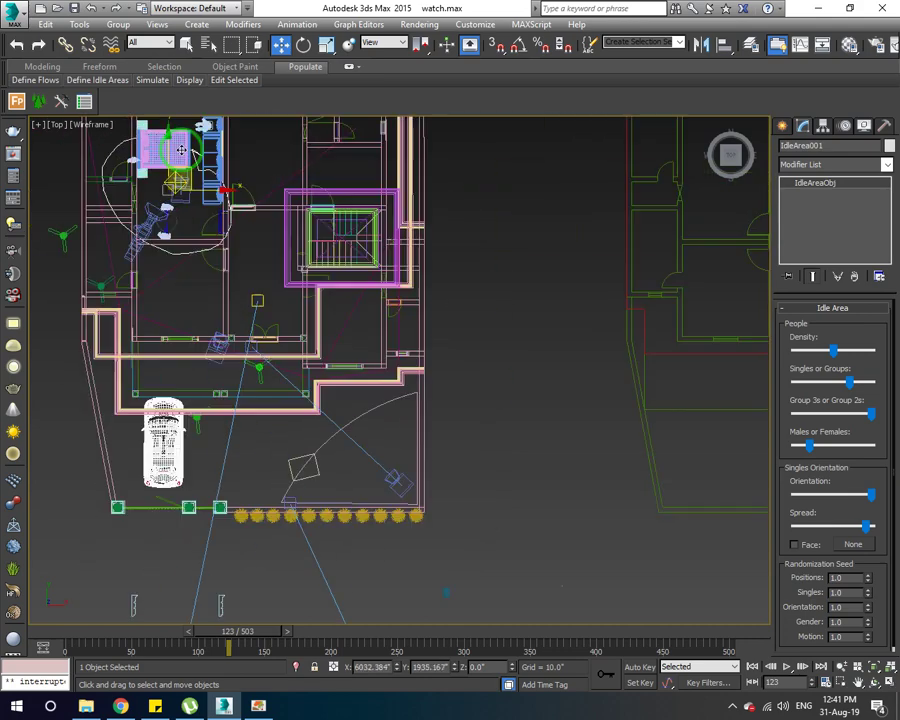
scroll(144, 196, up, 3)
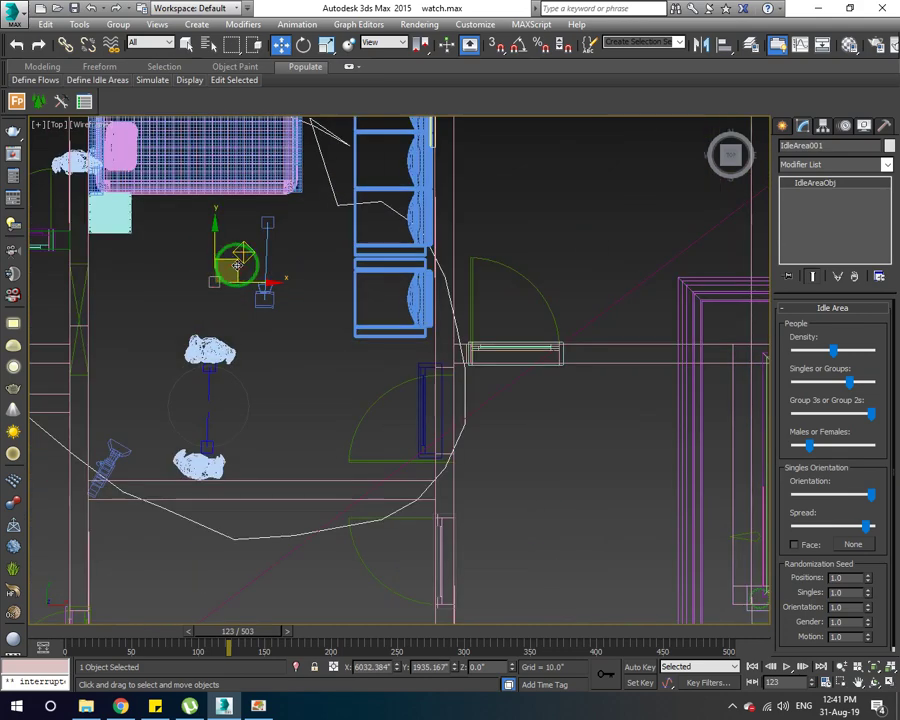
middle_drag(240, 238, 315, 345)
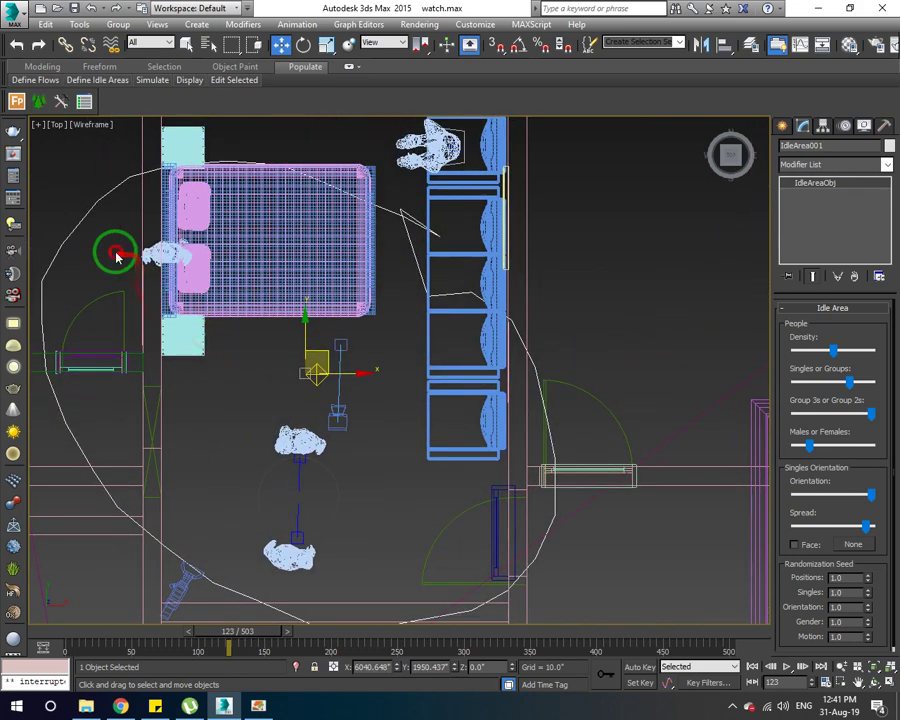
click(155, 253)
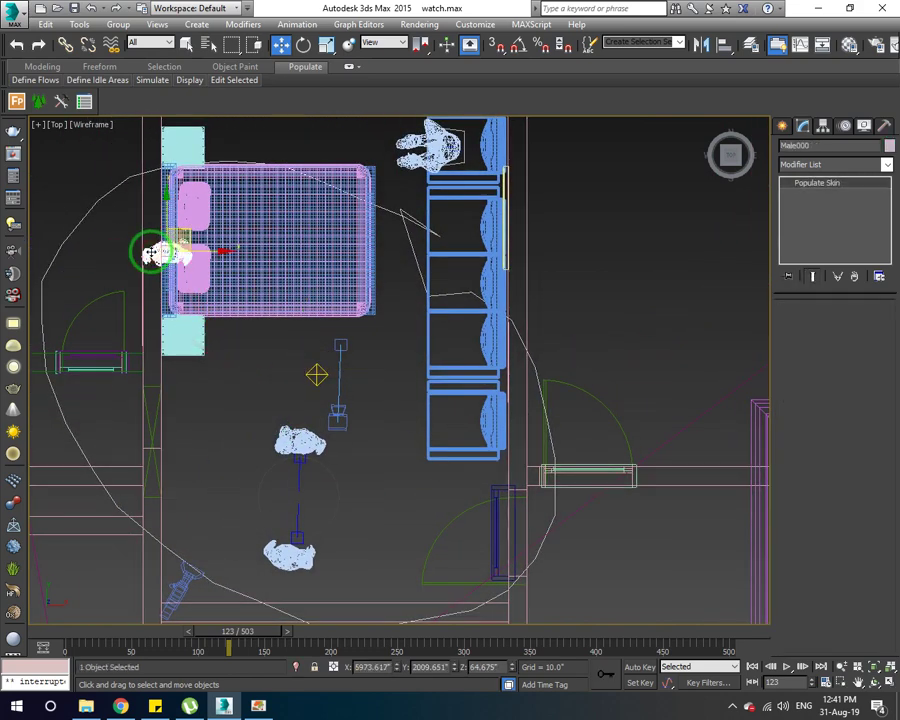
Step: Move the Male000 figure left, off the bed pillow
drag(185, 236, 185, 236)
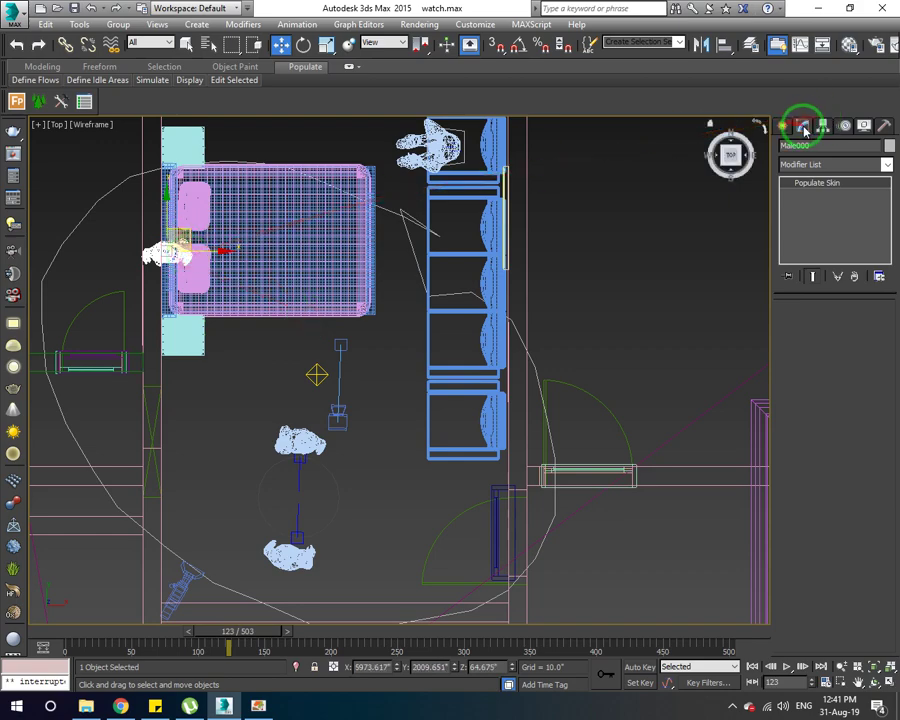
click(205, 287)
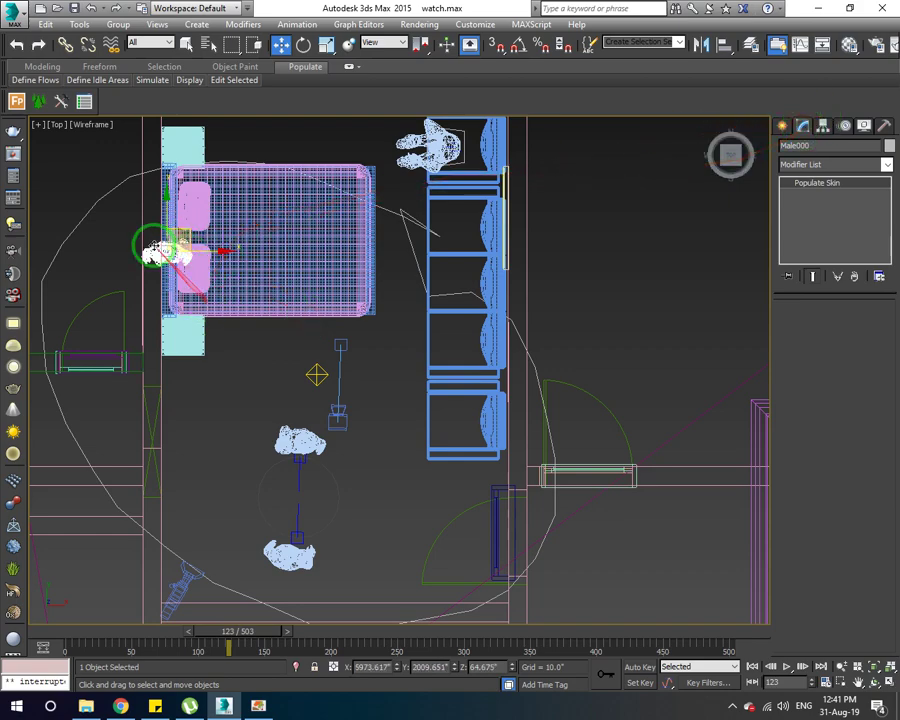
scroll(159, 253, up, 5)
mouse_move(160, 254)
mouse_down()
mouse_move(283, 234)
mouse_move(138, 250)
mouse_up()
scroll(183, 242, down, 4)
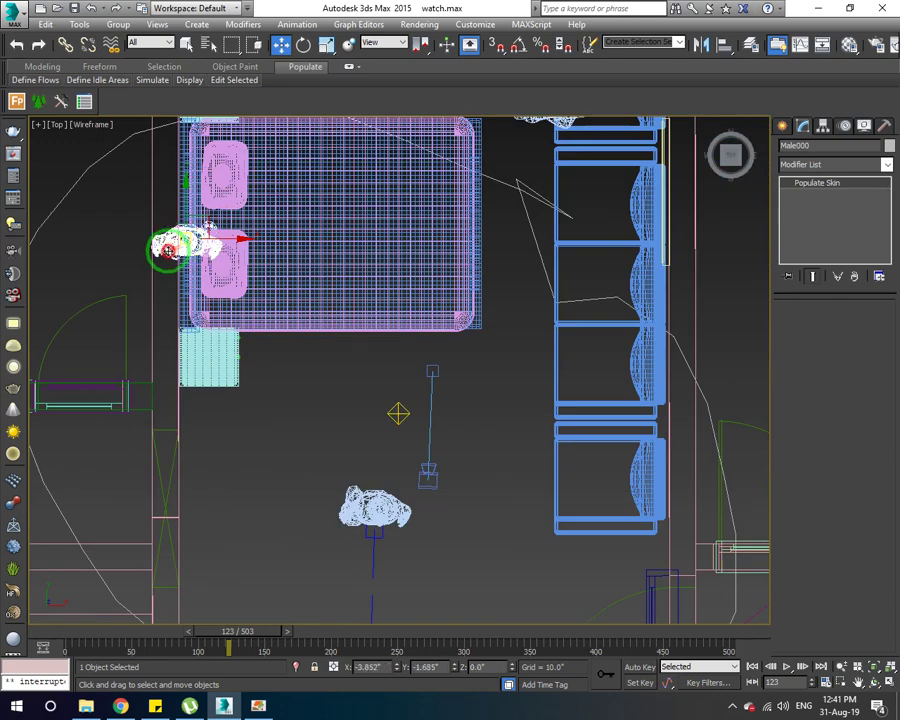
scroll(300, 308, down, 1)
Step: Turn on Show Marks for the people and view the bedroom through Camera001
click(112, 84)
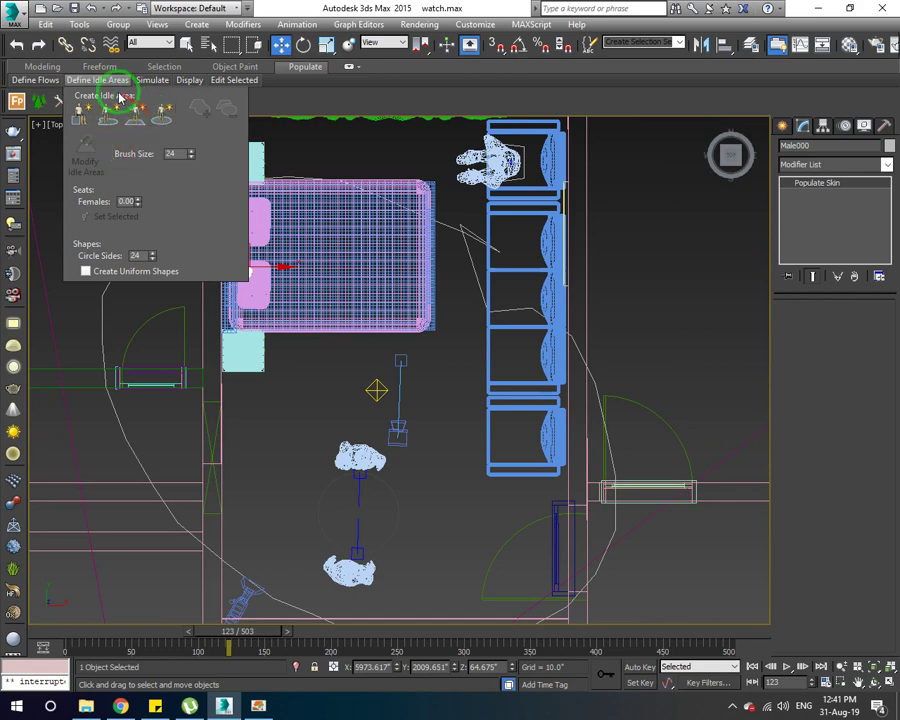
click(152, 80)
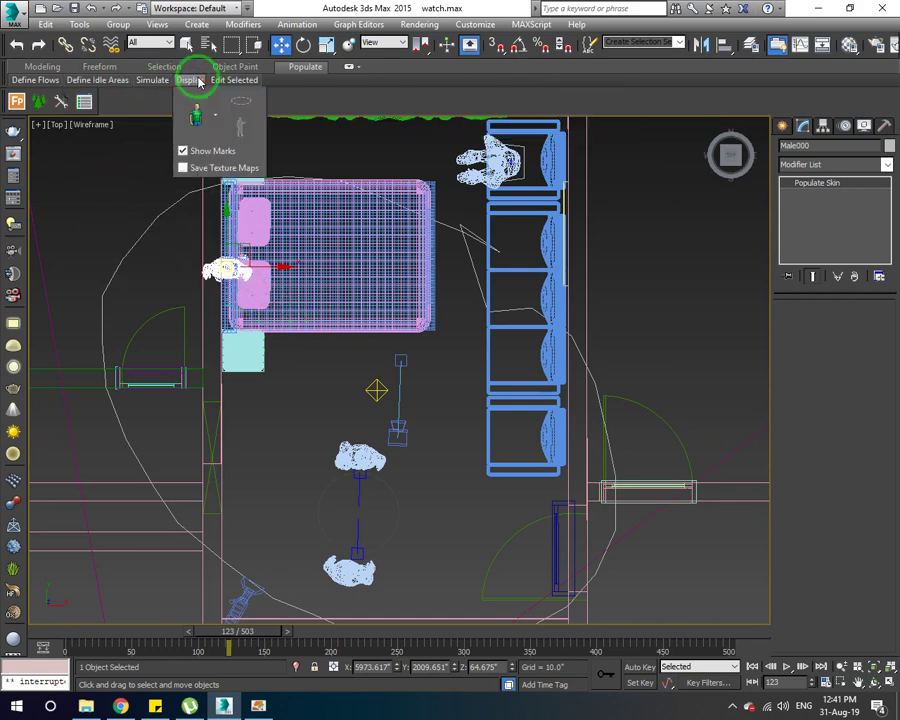
click(183, 152)
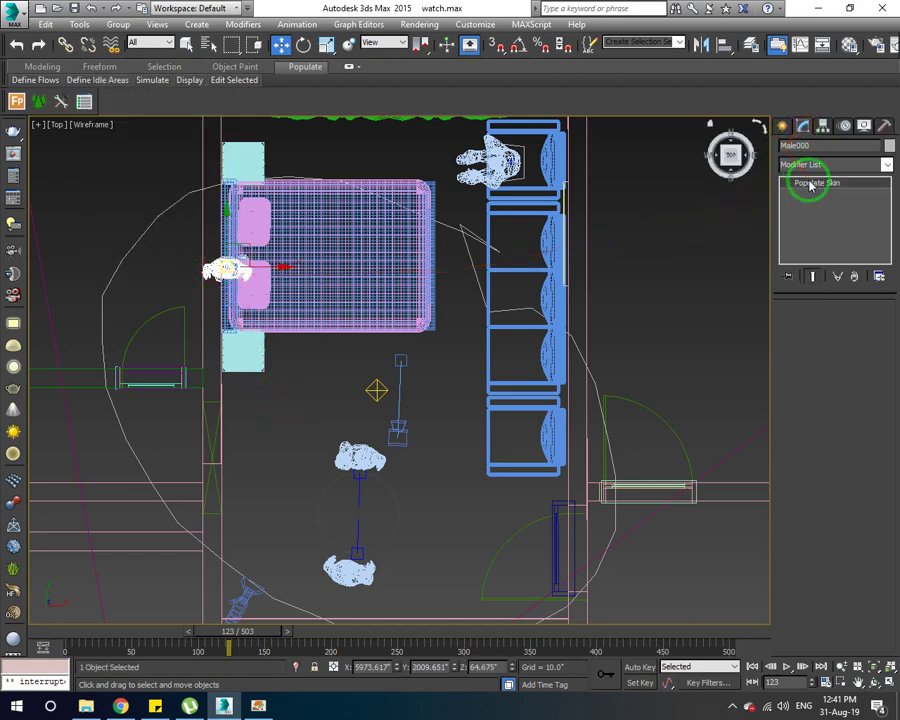
drag(551, 186, 232, 268)
right_click(229, 274)
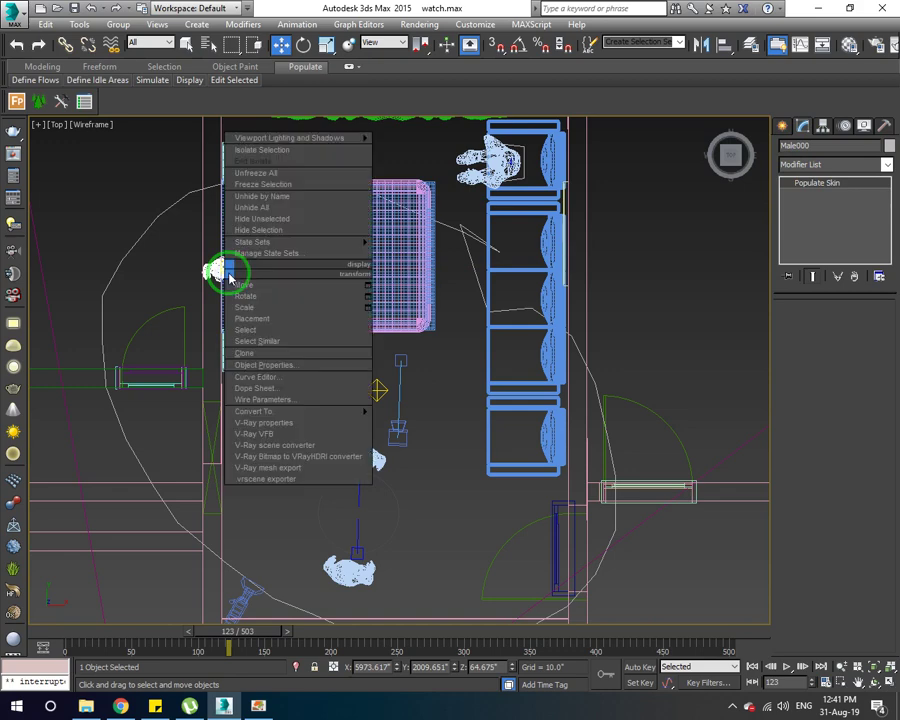
click(212, 272)
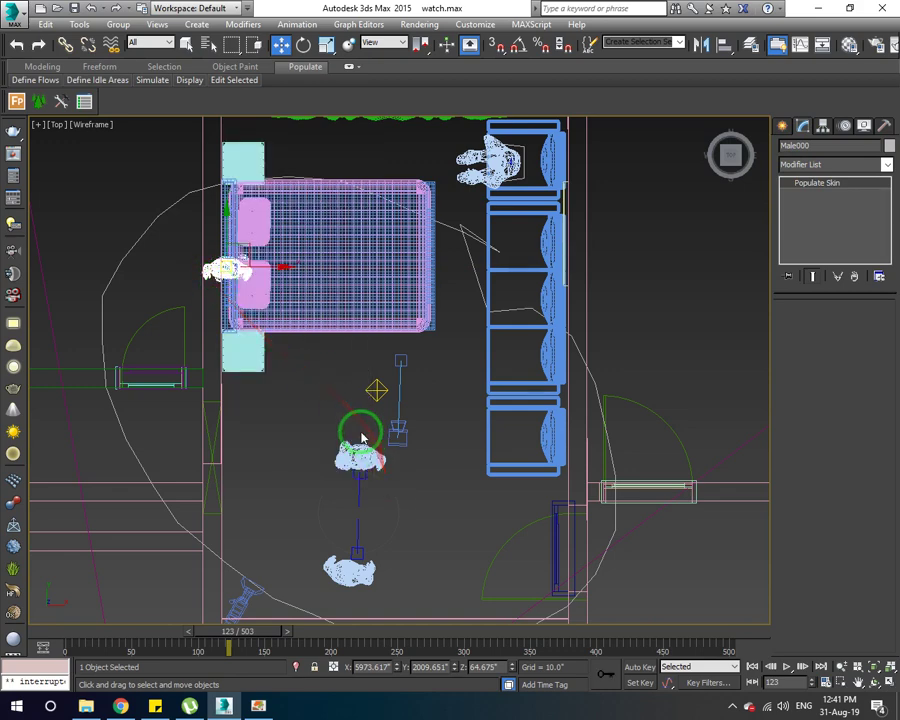
key(c)
double_click(402, 252)
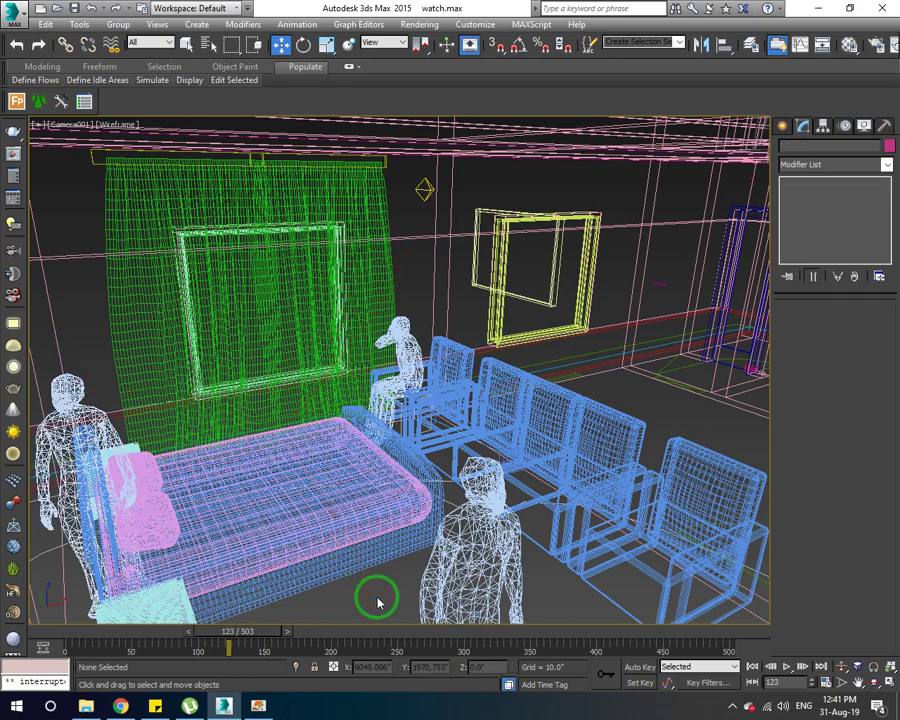
Step: Shade the Camera001 view with textures, nudge the standing man right, then return to Top view
key(F3)
click(104, 432)
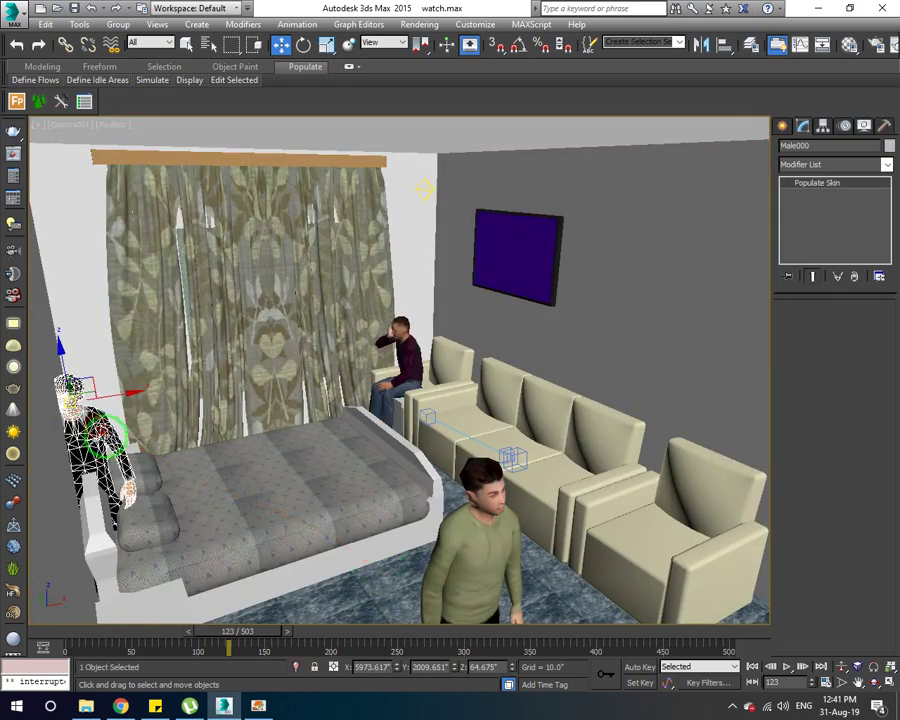
drag(107, 403, 140, 393)
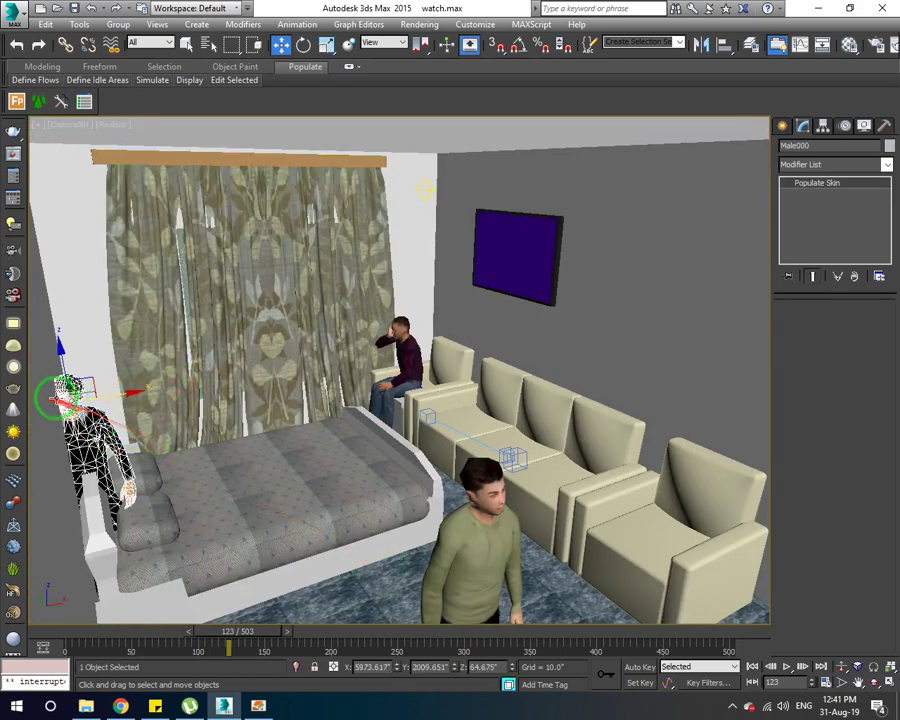
drag(84, 388, 360, 450)
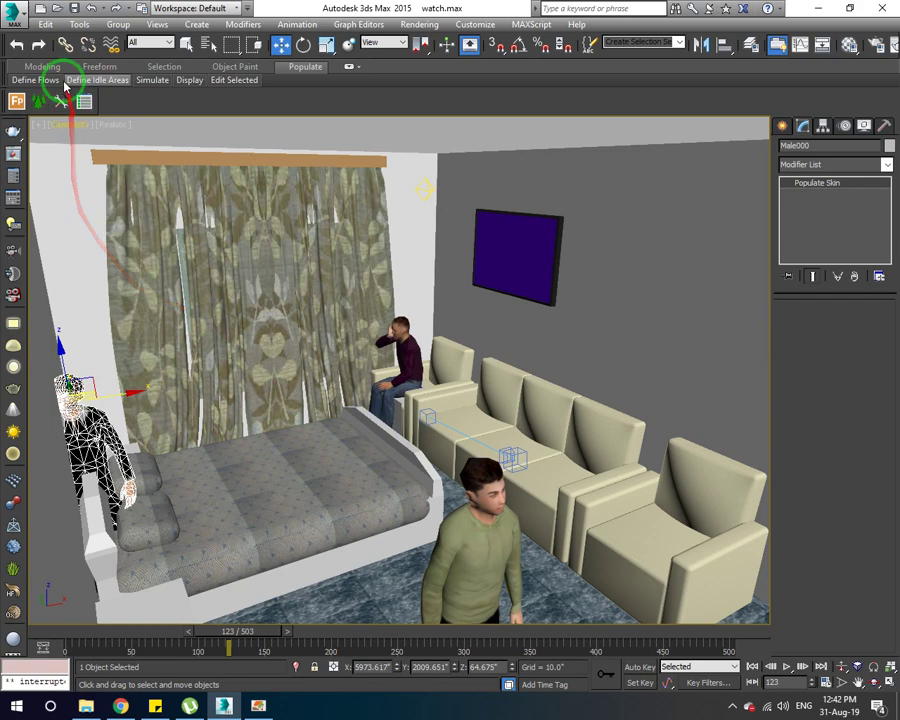
key(t)
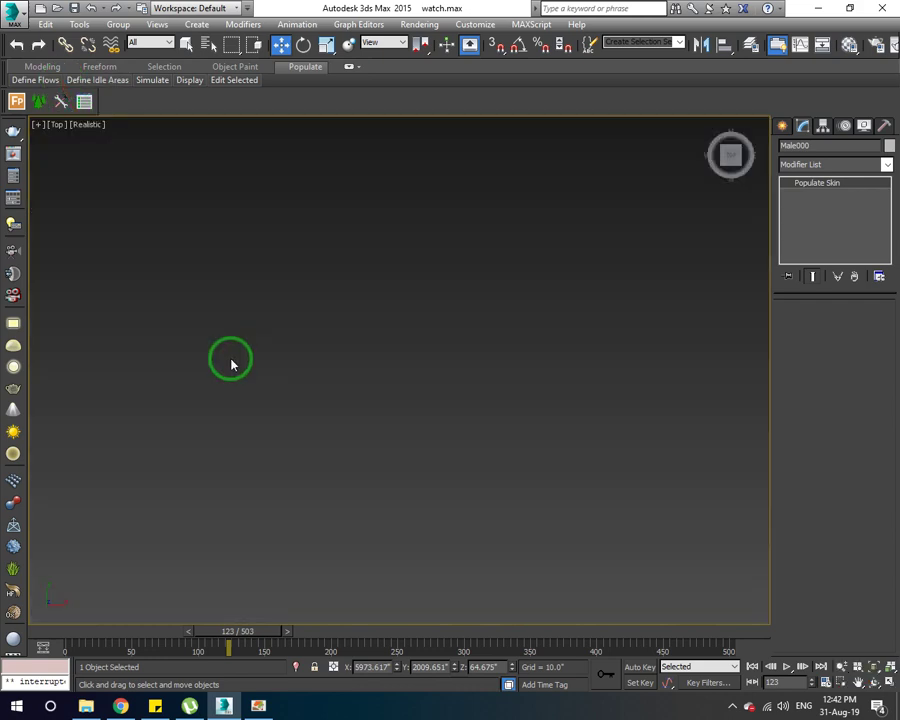
Step: In wireframe top view, draw a pedestrian flow from the street's left end to its right end
scroll(232, 358, down, 3)
scroll(243, 356, down, 5)
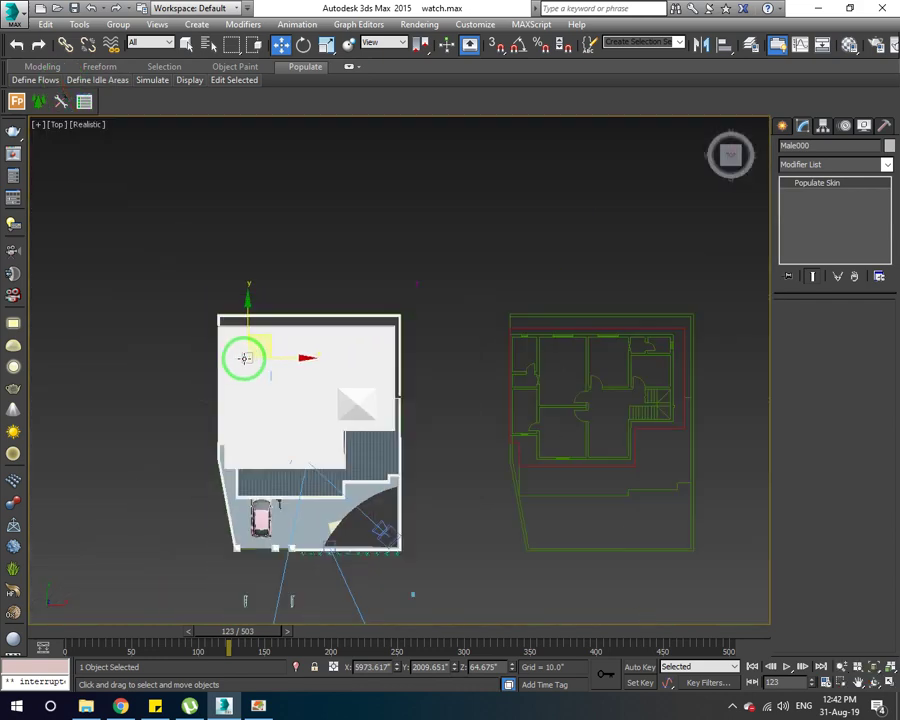
middle_drag(270, 440, 272, 410)
key(F3)
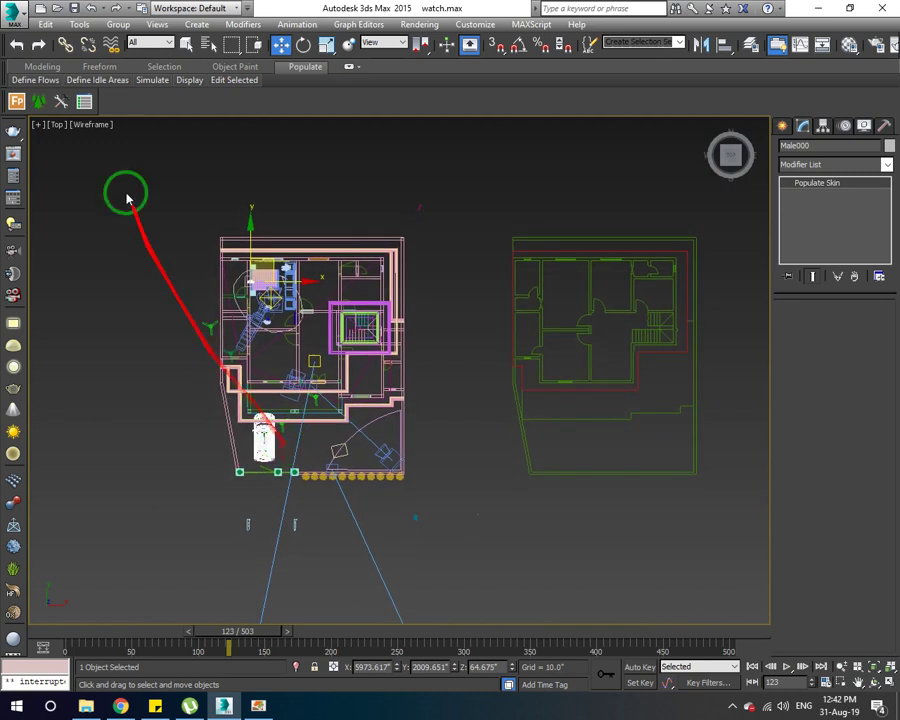
click(40, 80)
click(45, 122)
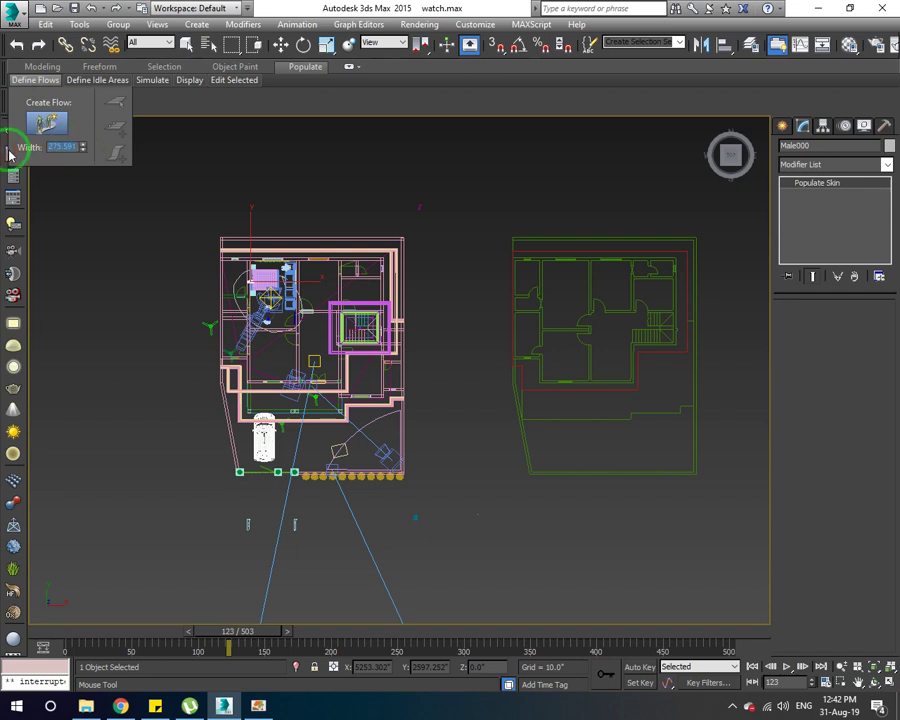
middle_drag(182, 345, 195, 285)
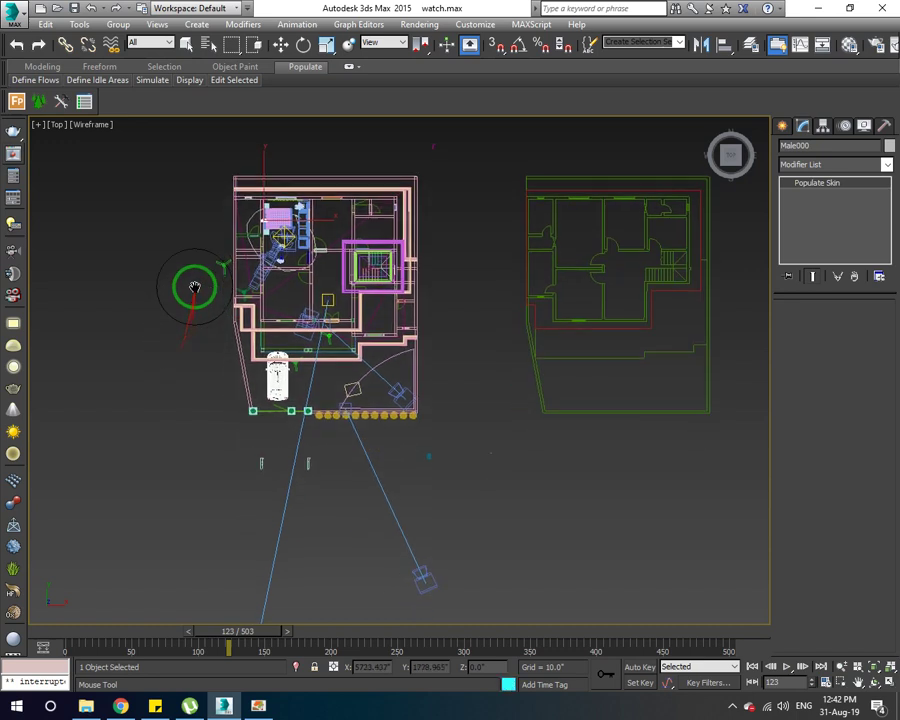
click(205, 460)
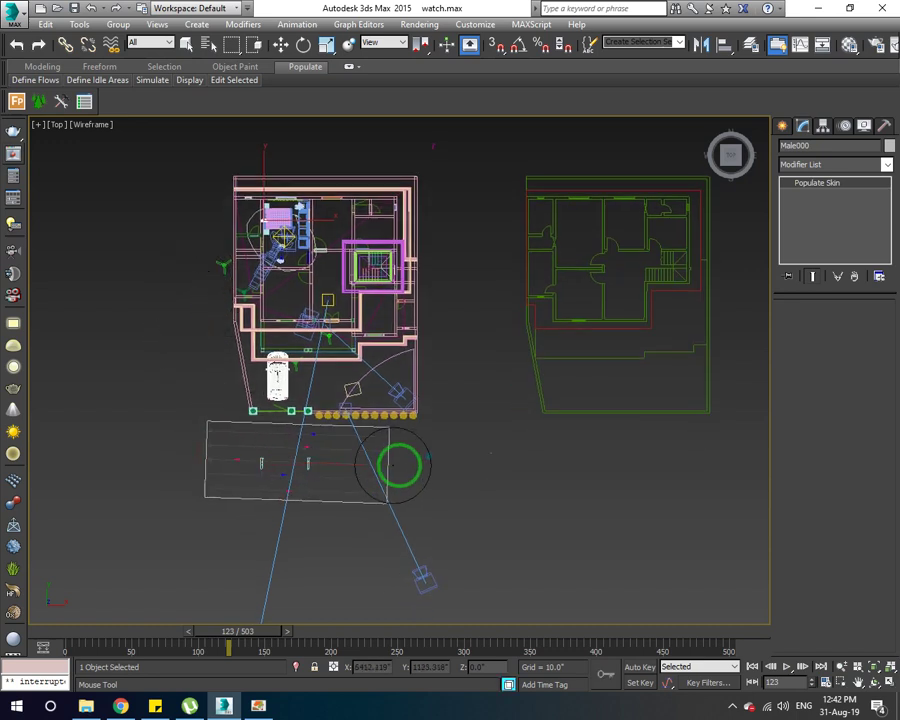
click(448, 469)
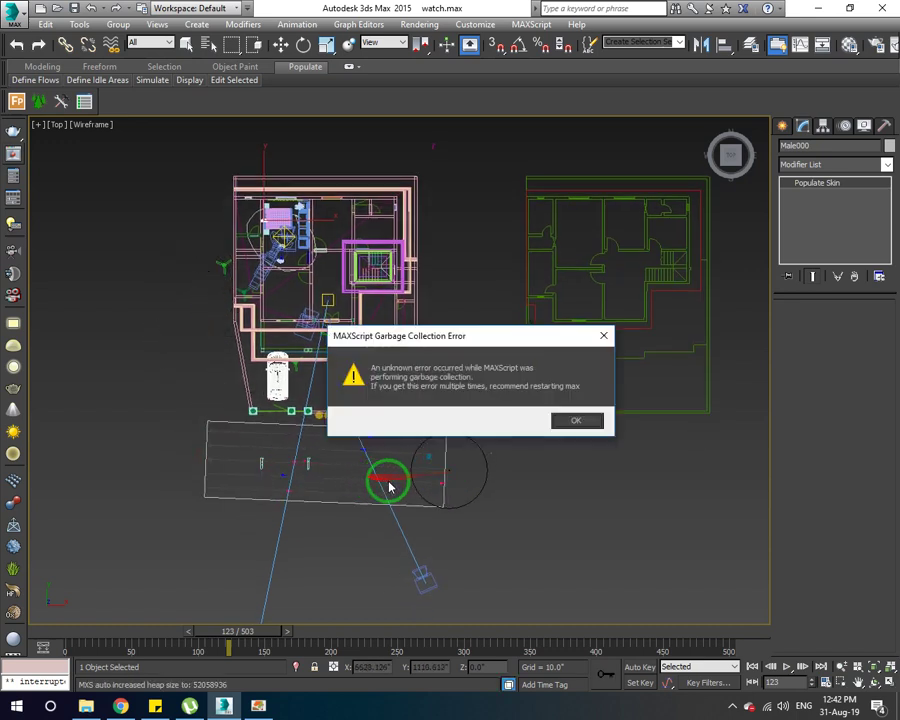
click(563, 405)
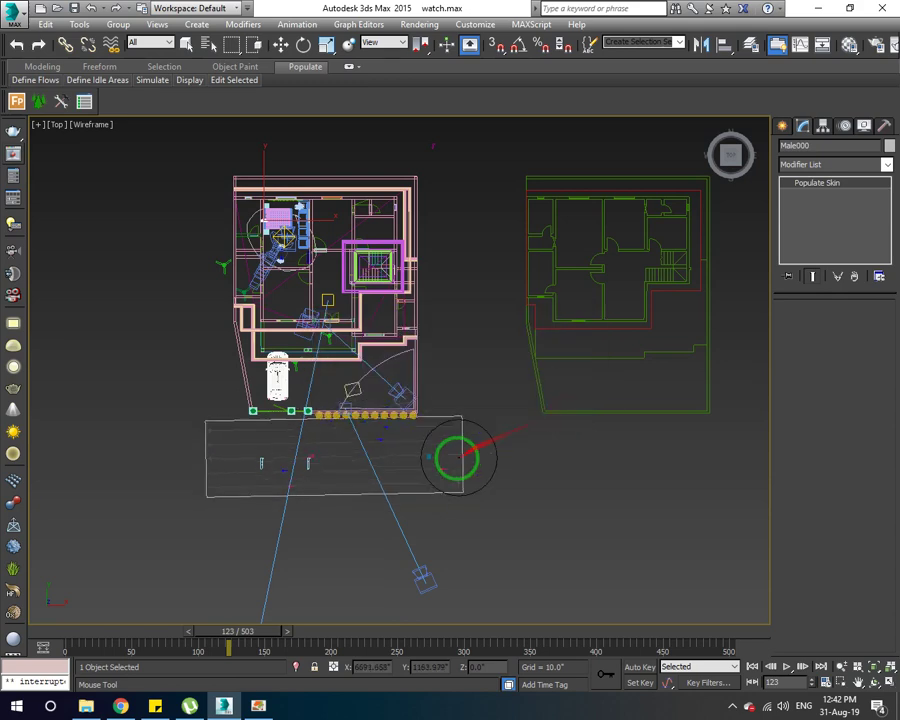
scroll(452, 453, up, 2)
scroll(455, 457, up, 4)
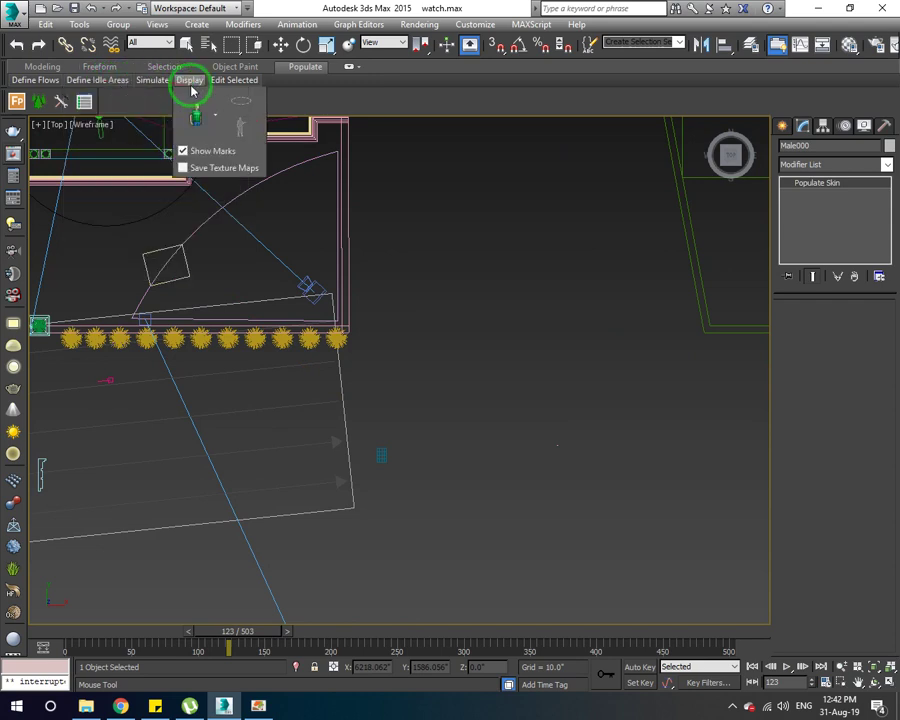
mouse_move(234, 80)
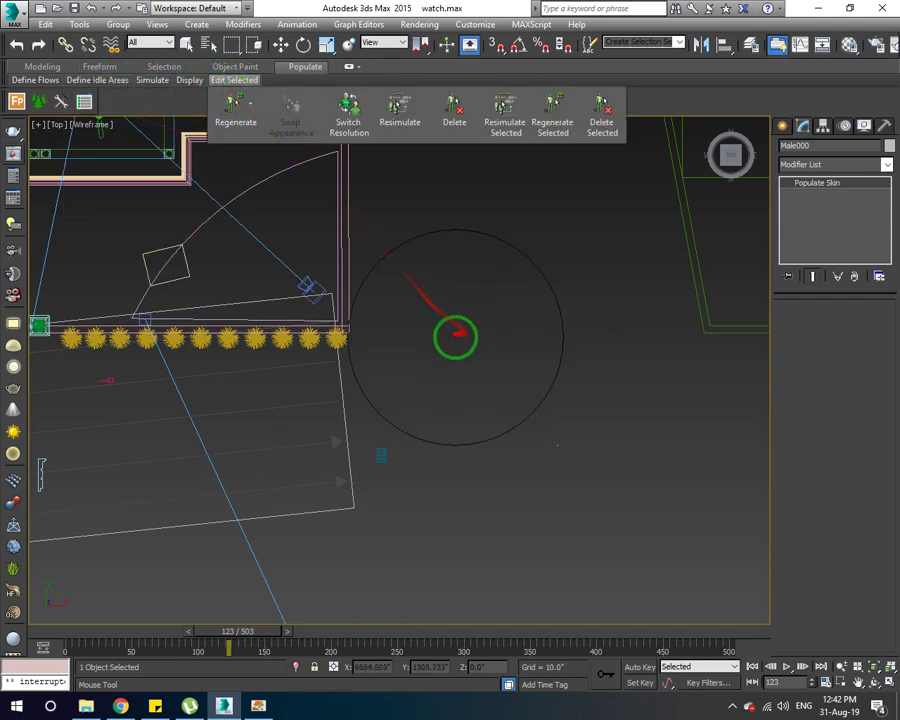
Step: Delete Male000 standing beside the bed's headboard, leaving two idlers, and select the idle area circle
click(35, 80)
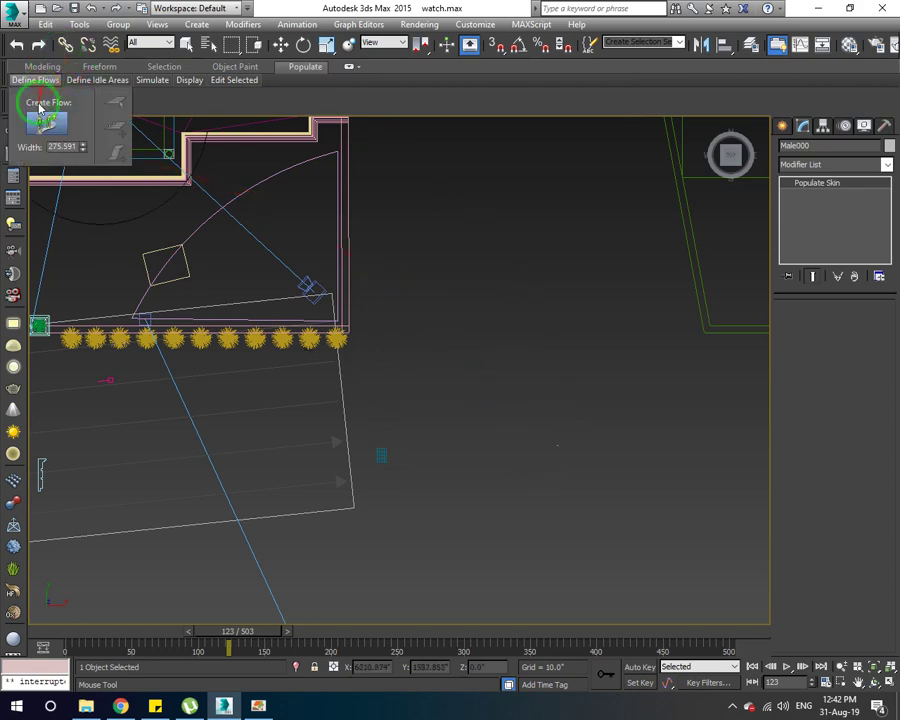
scroll(345, 378, down, 3)
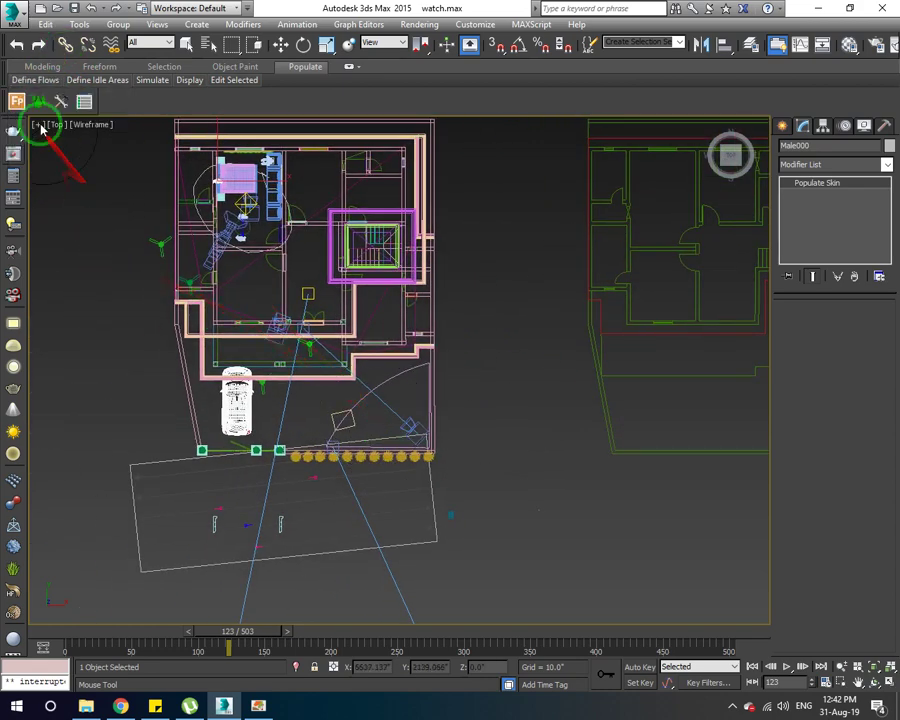
click(45, 125)
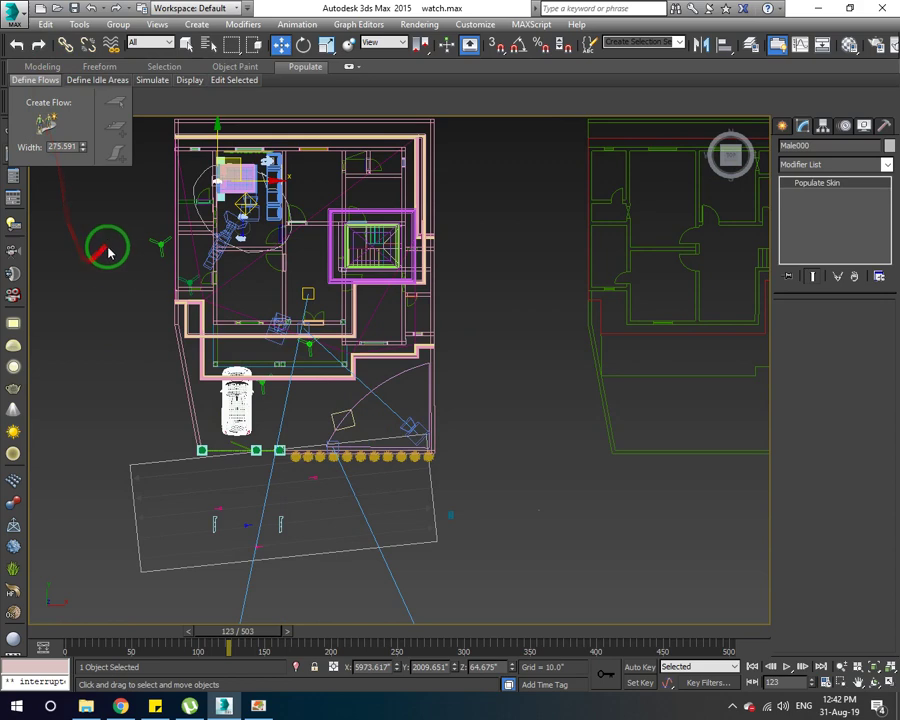
scroll(225, 241, up, 2)
scroll(270, 240, up, 4)
scroll(280, 180, up, 2)
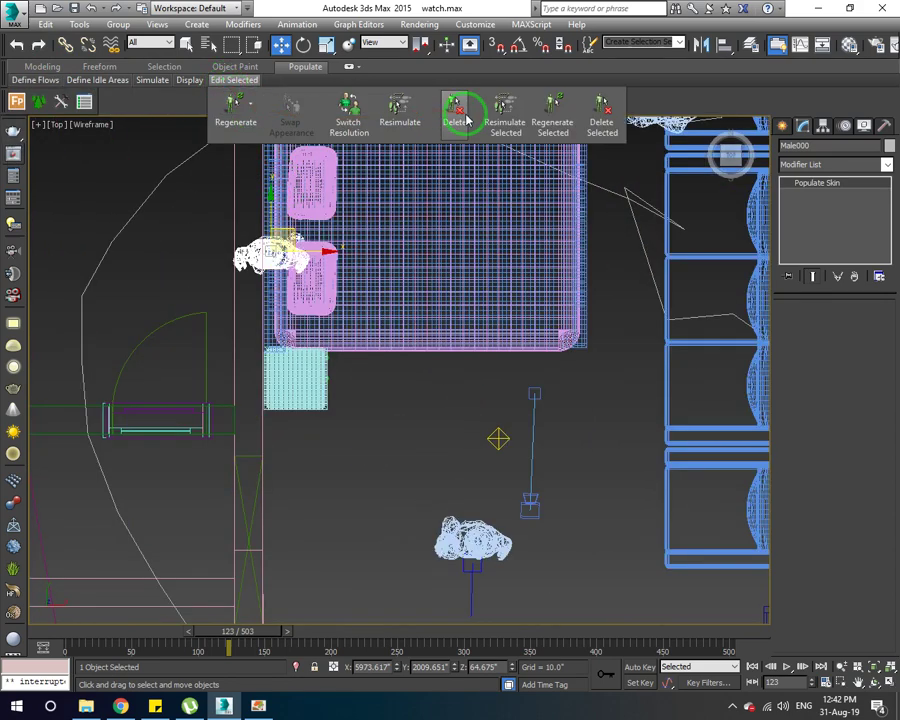
click(458, 116)
drag(460, 121, 352, 283)
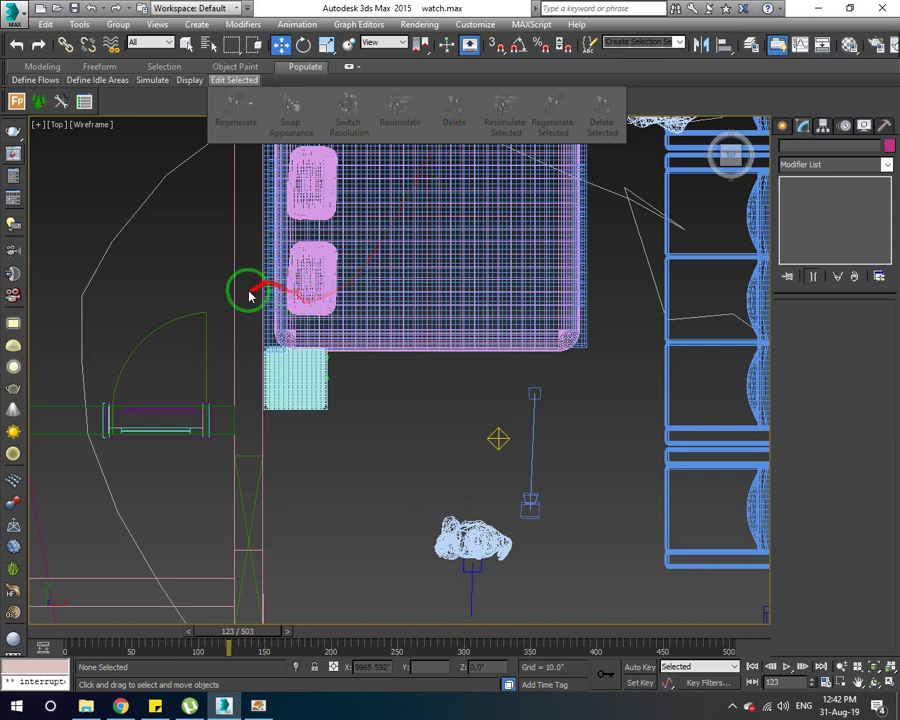
scroll(215, 243, down, 2)
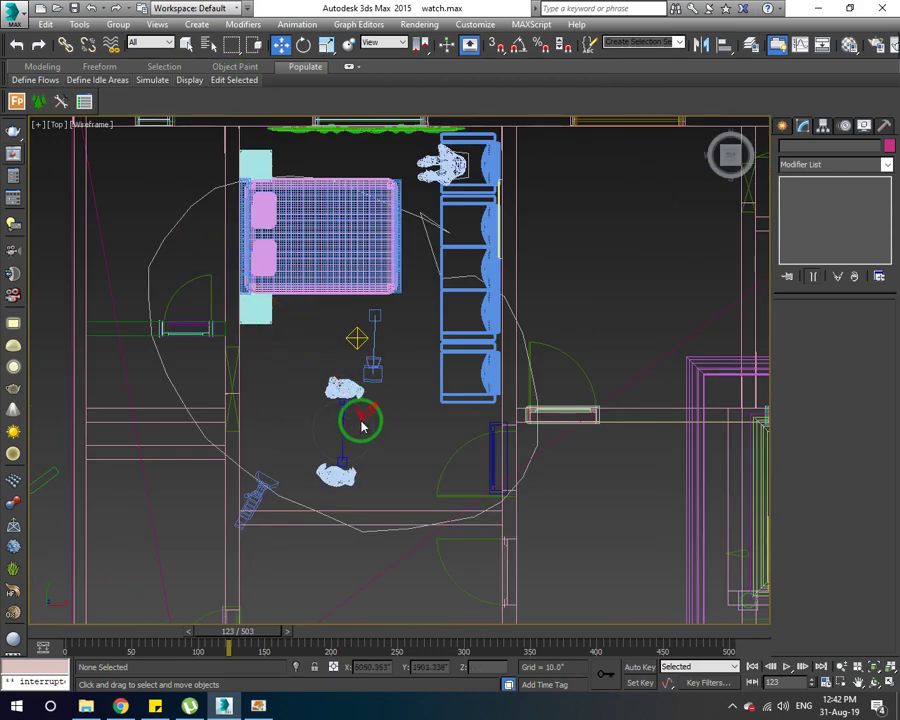
click(177, 389)
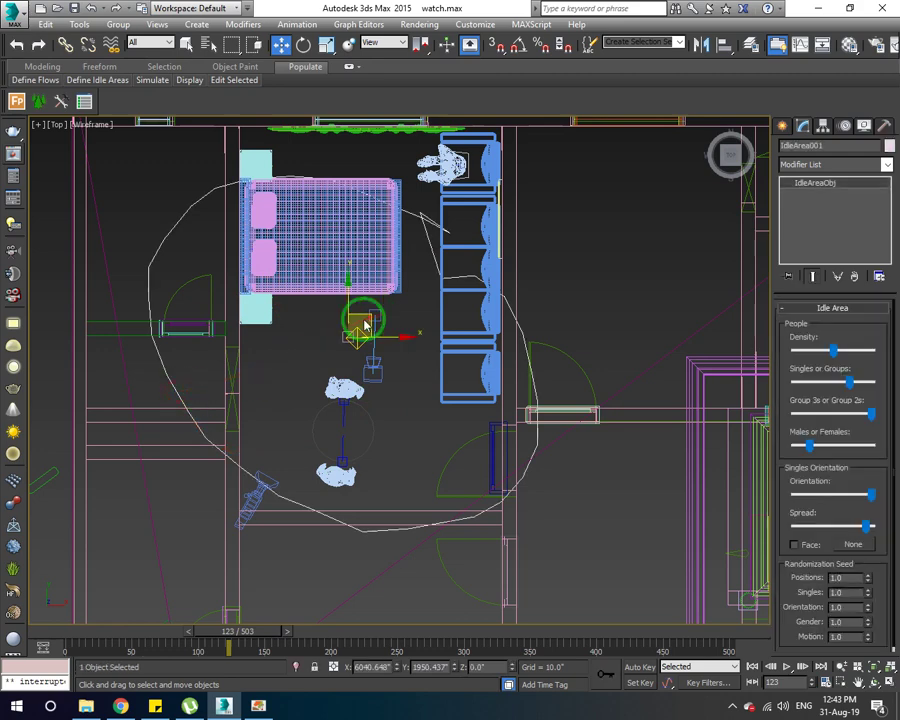
Step: Re-simulate Male002's motion, then move IdleArea001 up beside the sofas
click(364, 318)
click(328, 384)
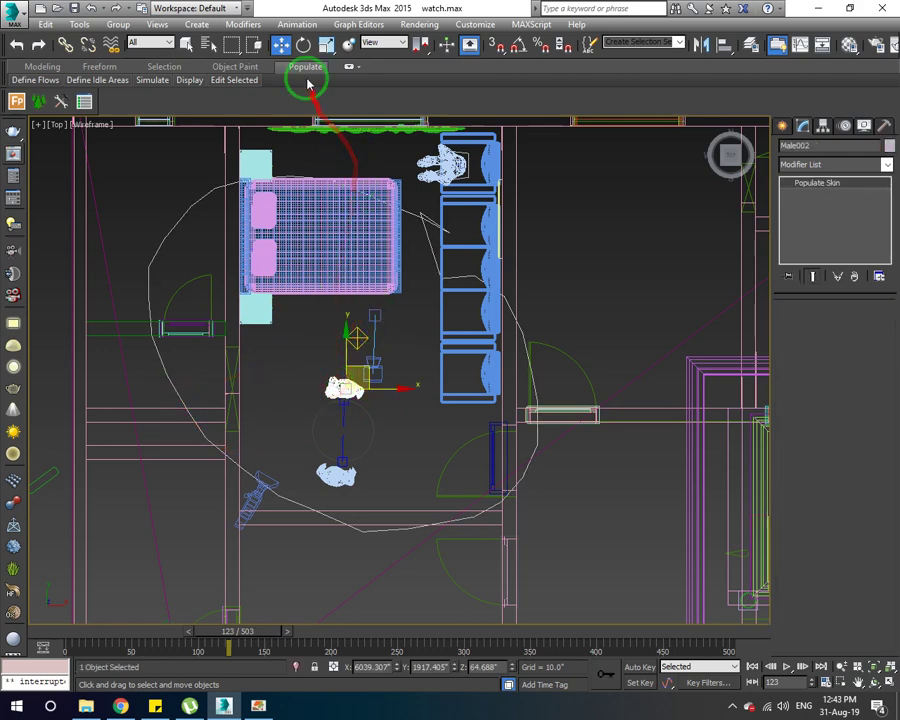
click(256, 80)
click(594, 122)
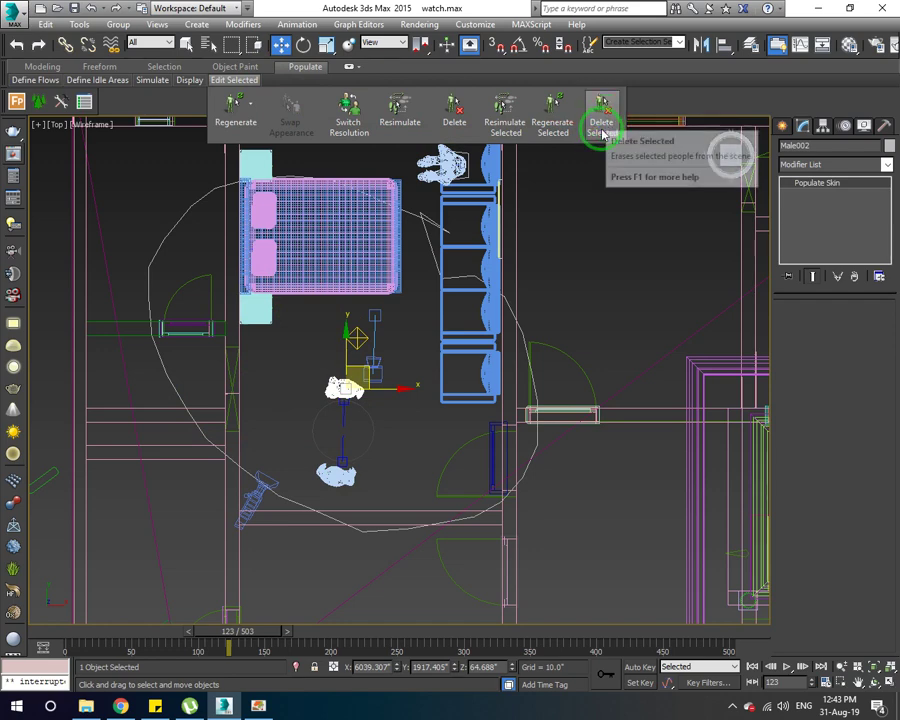
click(505, 135)
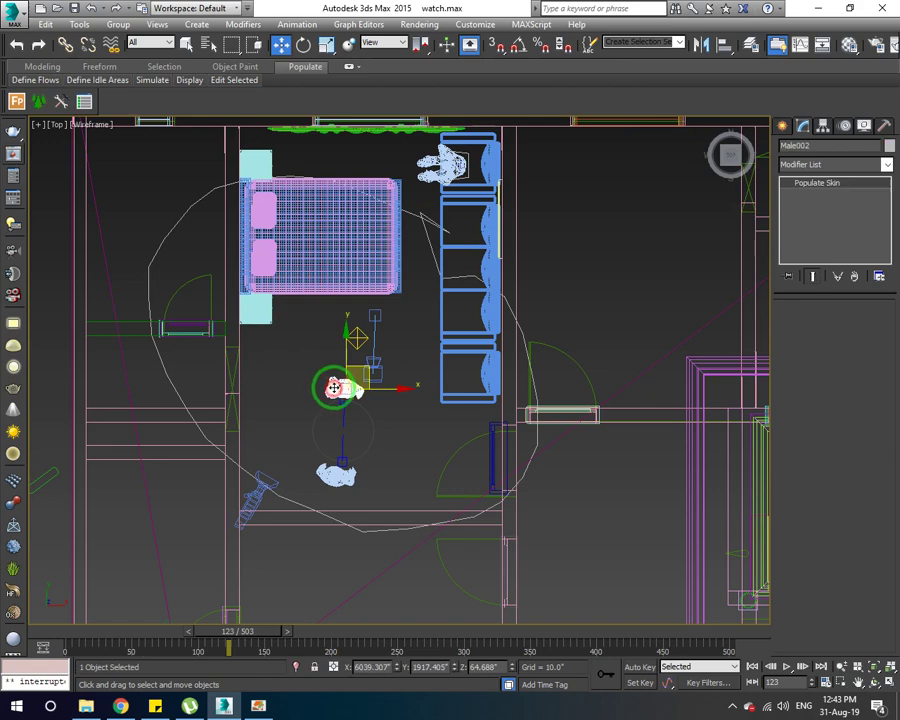
click(504, 382)
mouse_move(368, 325)
mouse_down()
mouse_move(430, 255)
mouse_move(345, 380)
mouse_up()
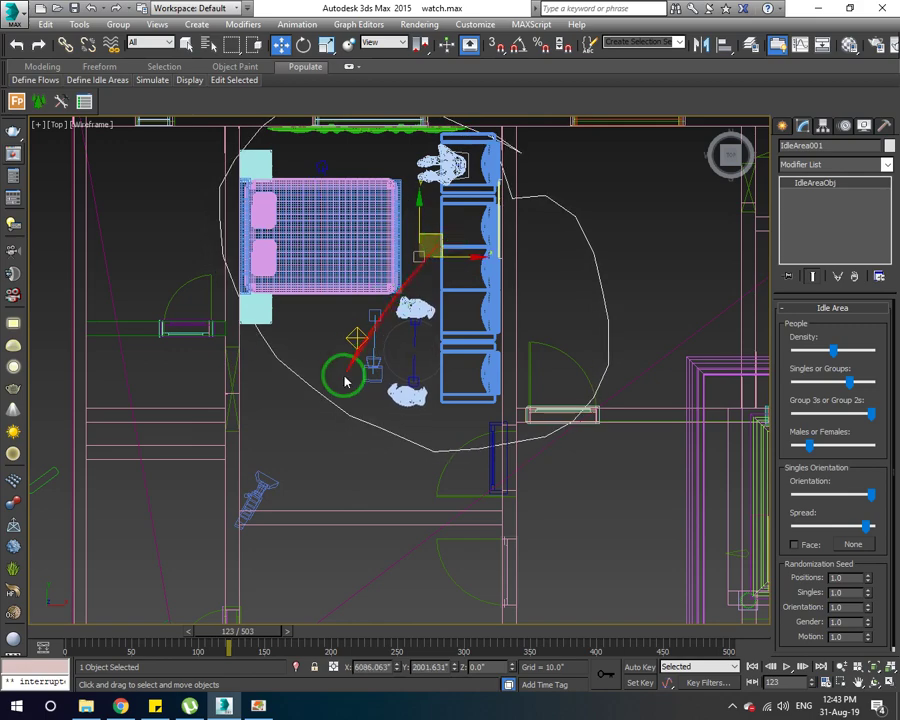
Step: View the room through Camera001 in Realistic shading and lower the idle-area people onto the floor
key(c)
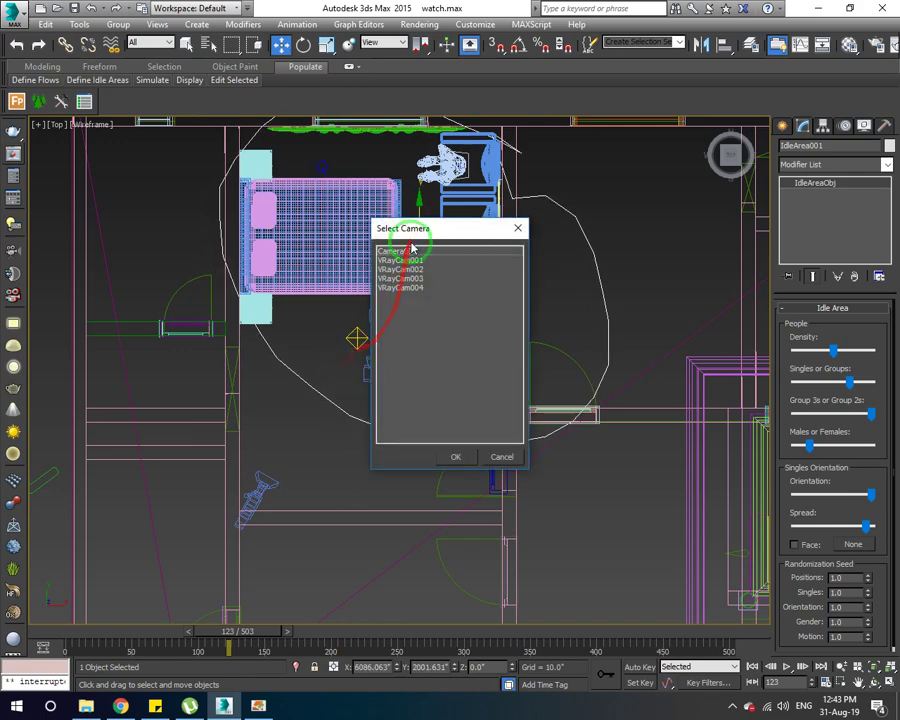
double_click(412, 250)
key(F3)
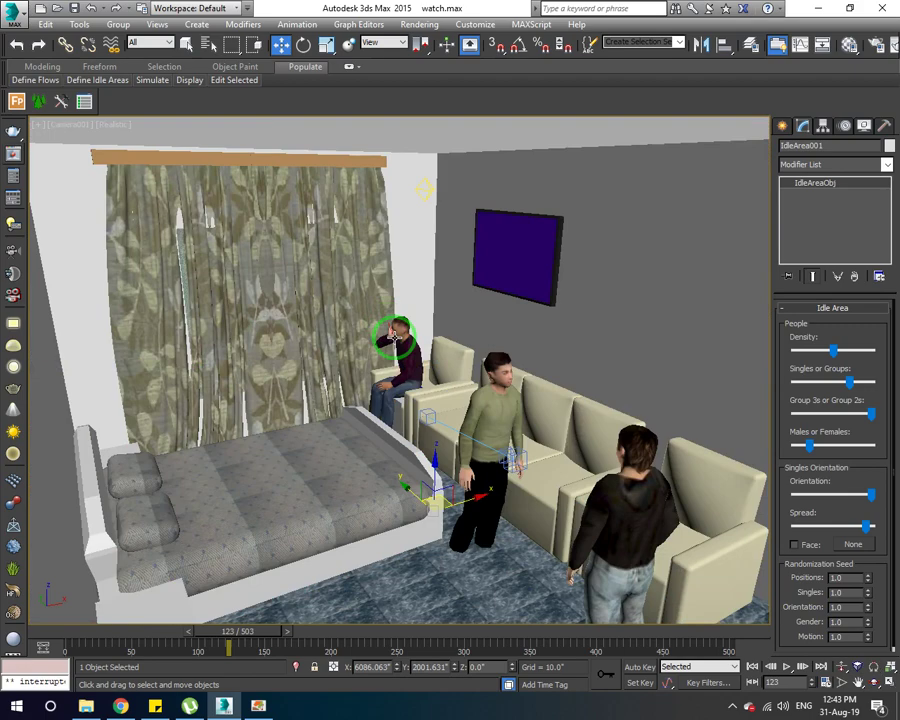
mouse_move(466, 467)
mouse_down()
mouse_move(435, 457)
mouse_move(435, 443)
mouse_up()
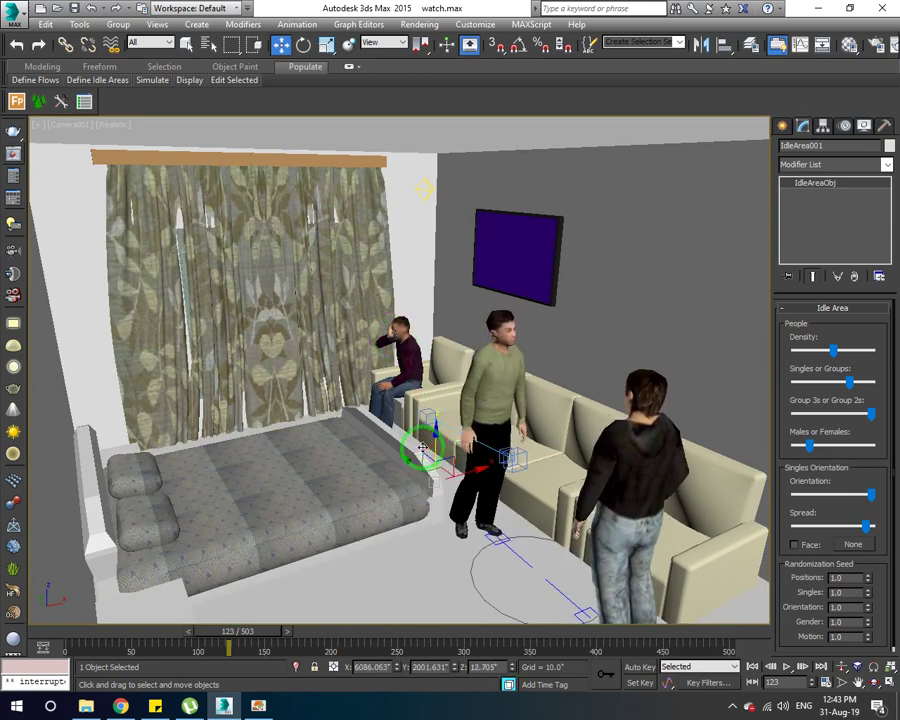
click(792, 545)
drag(436, 443, 432, 462)
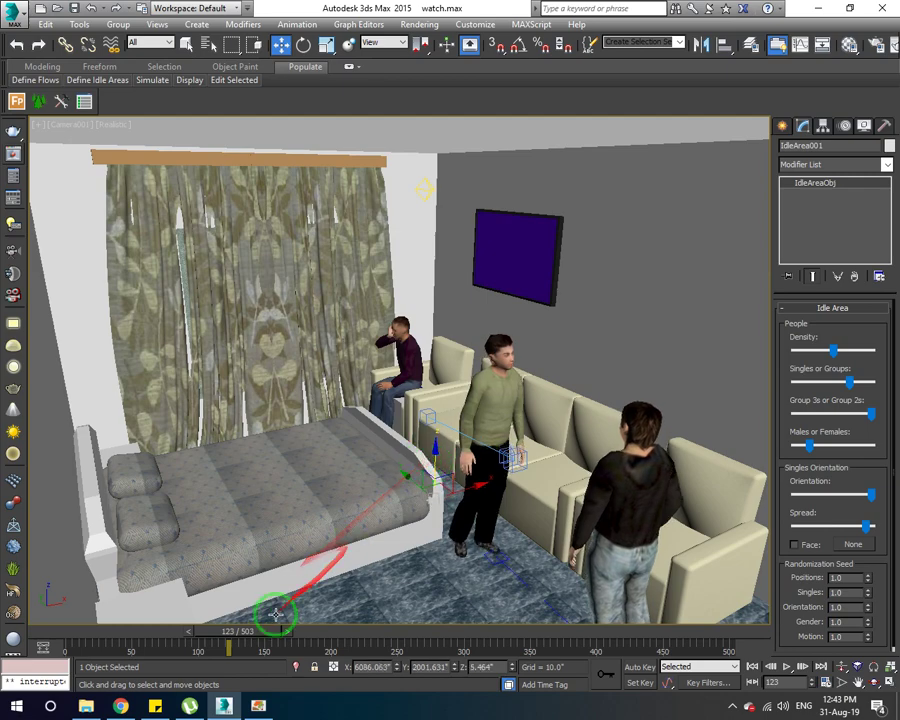
Step: Scrub the timeline back to preview the idlers' animation, then return to the top view
mouse_move(257, 633)
mouse_down()
mouse_move(140, 622)
mouse_move(431, 600)
mouse_move(647, 640)
mouse_move(378, 607)
mouse_move(189, 609)
mouse_move(120, 597)
mouse_move(90, 604)
mouse_move(260, 604)
mouse_move(297, 622)
mouse_move(487, 636)
mouse_move(209, 627)
mouse_move(88, 637)
mouse_up()
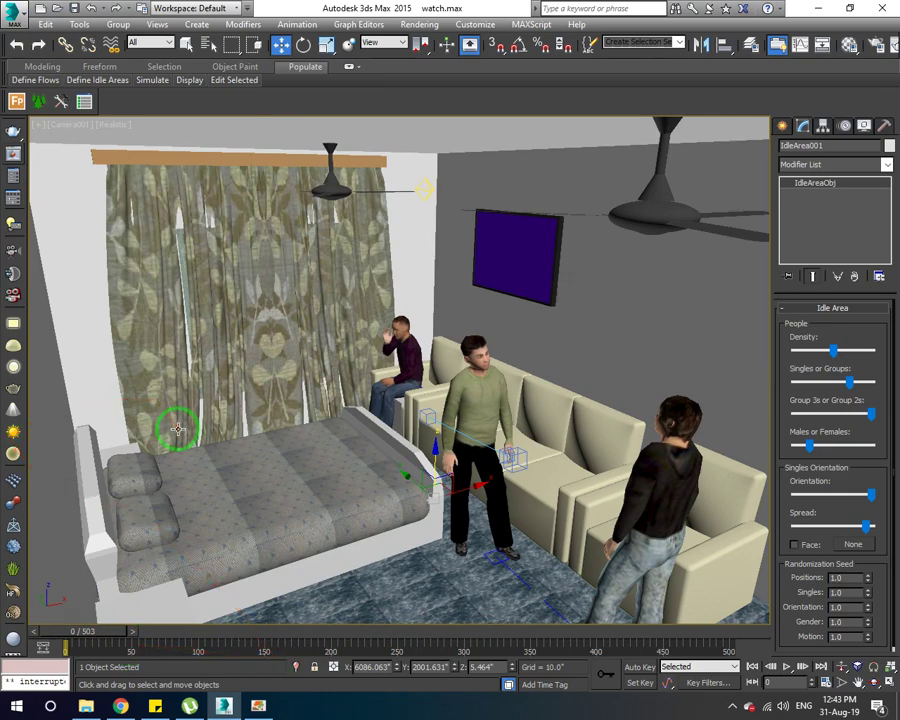
key(t)
drag(180, 426, 343, 390)
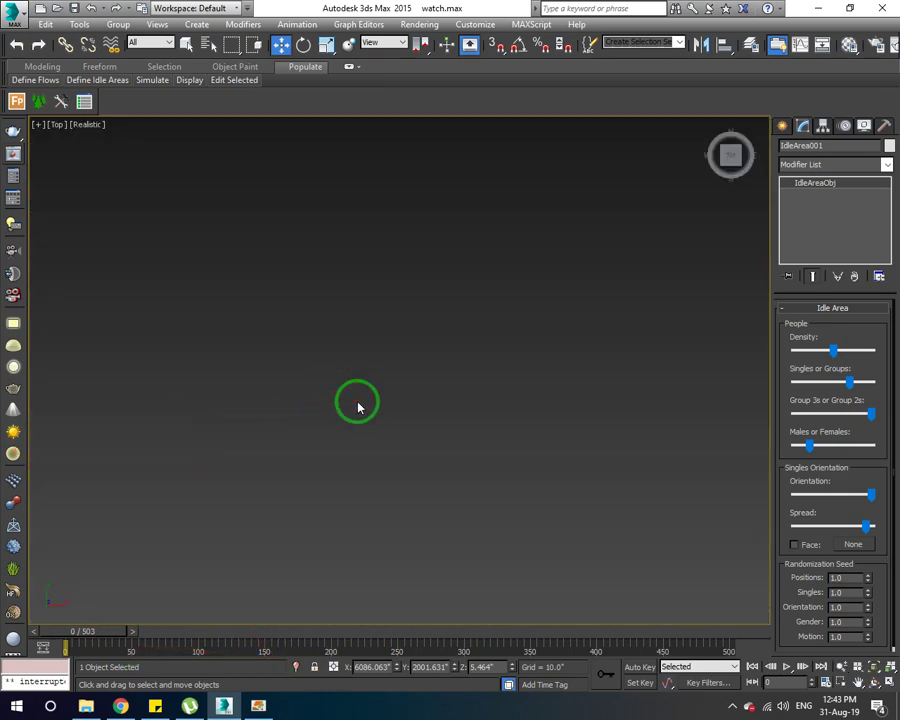
Step: In wireframe top view, start Create Flow with the flow width set to 100 inches
scroll(360, 406, down, 5)
scroll(356, 390, down, 5)
scroll(370, 386, down, 5)
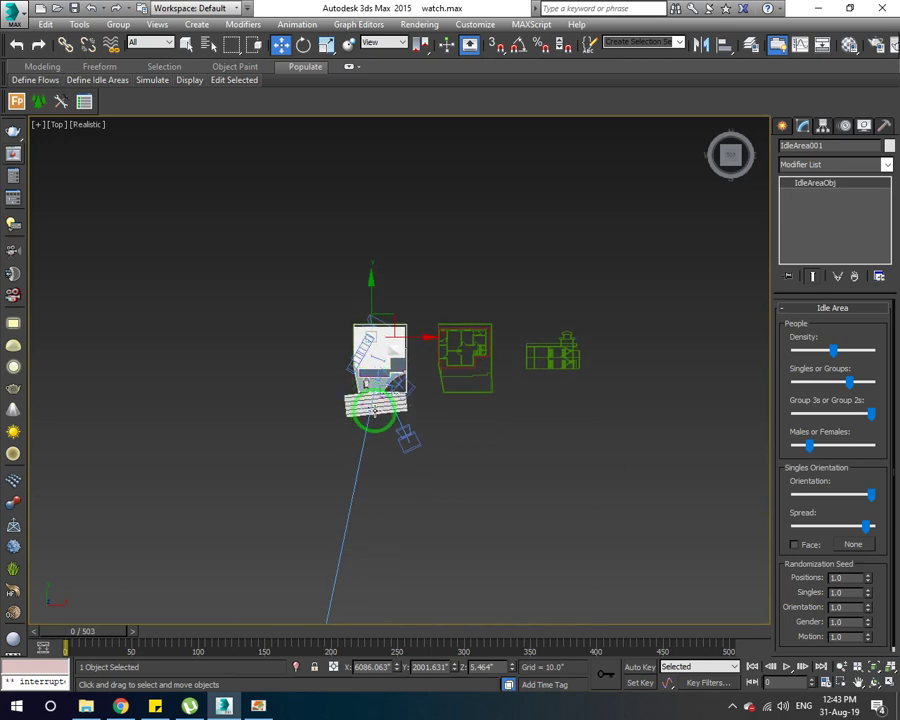
key(F3)
scroll(381, 413, up, 2)
click(381, 413)
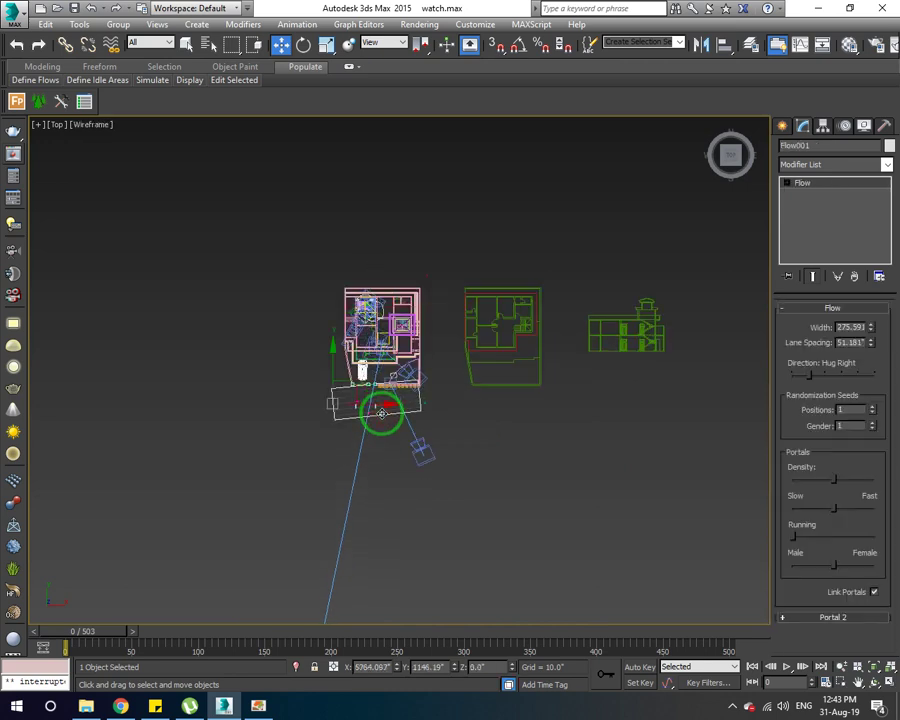
click(374, 408)
scroll(376, 403, up, 3)
scroll(376, 403, up, 3)
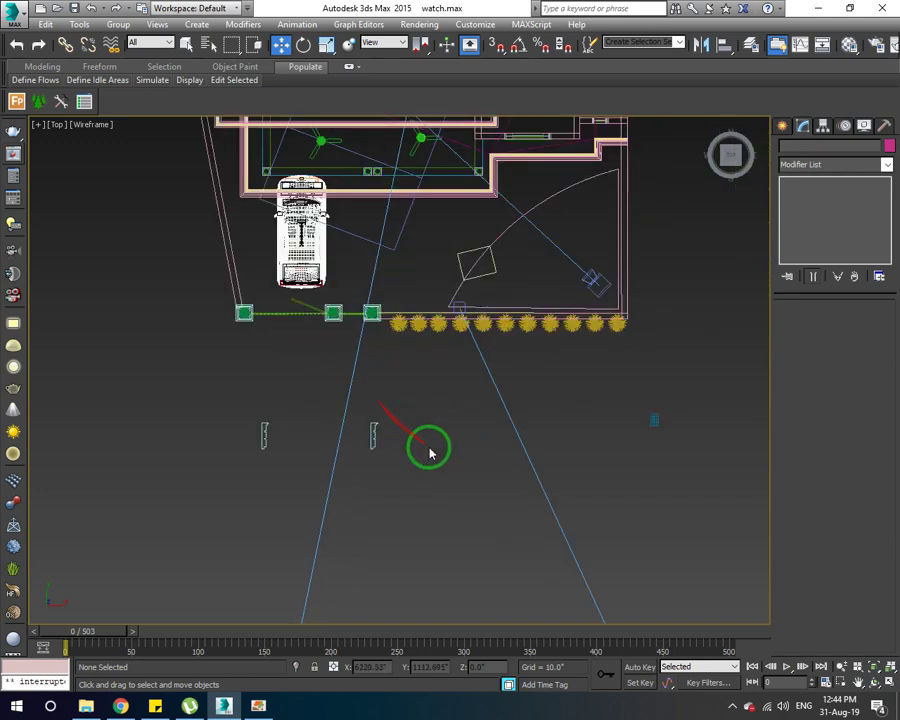
click(34, 84)
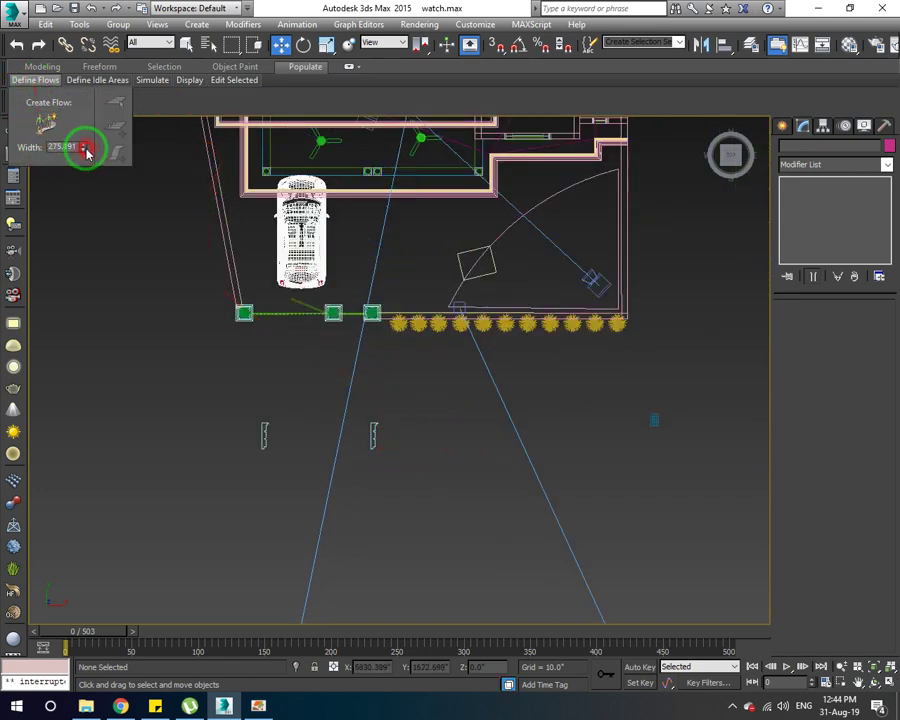
click(43, 122)
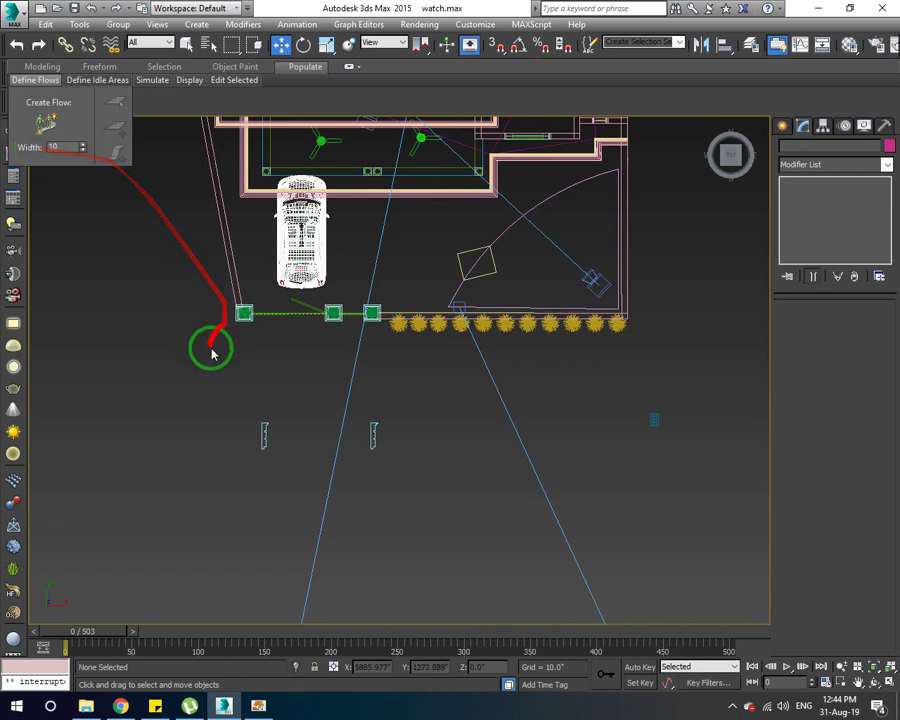
click(25, 82)
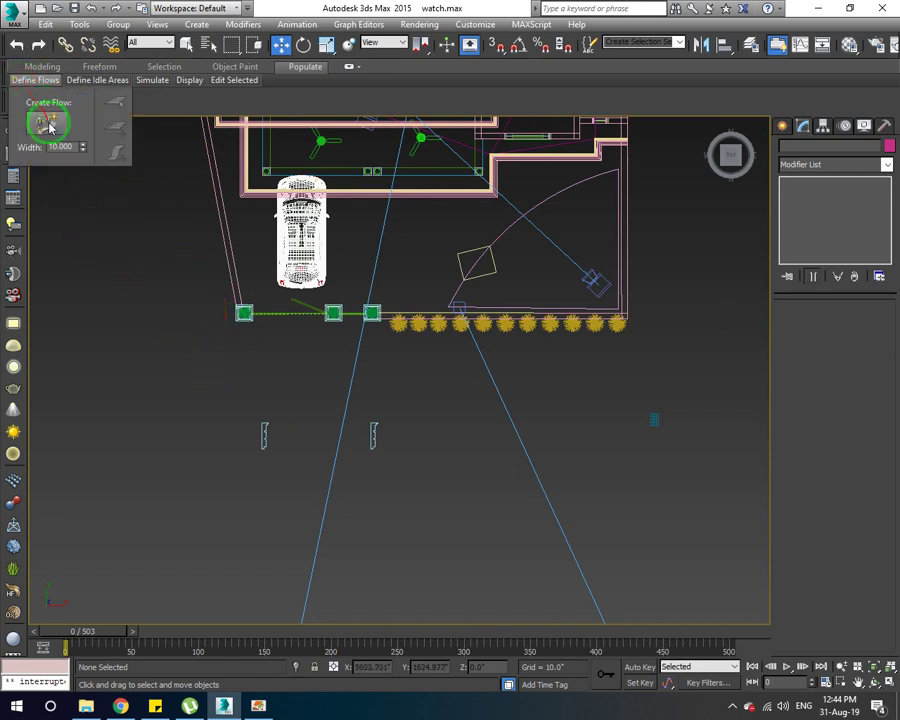
click(46, 122)
click(35, 85)
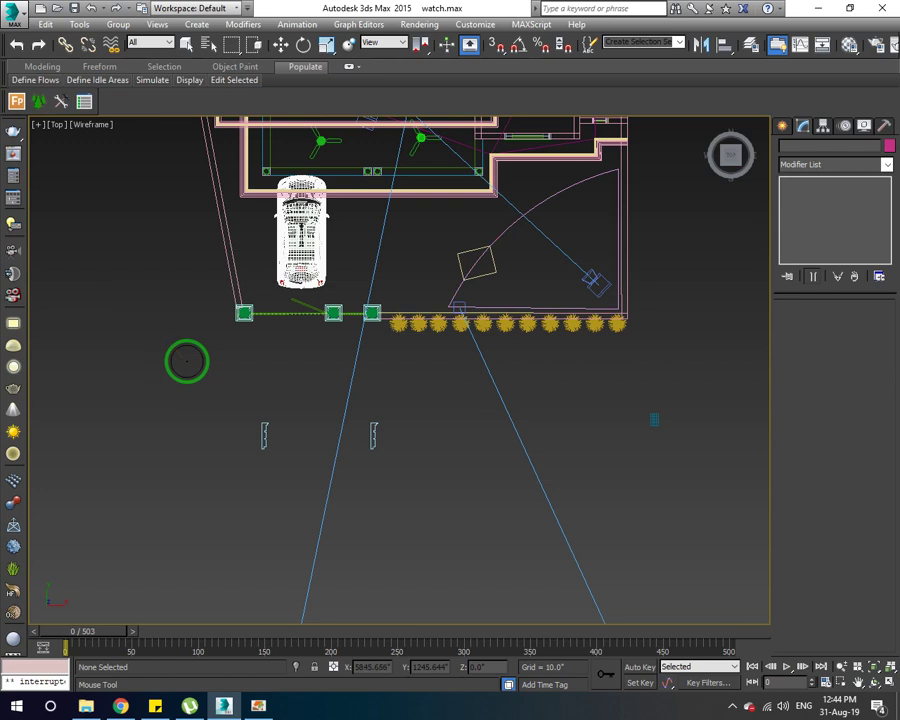
click(38, 80)
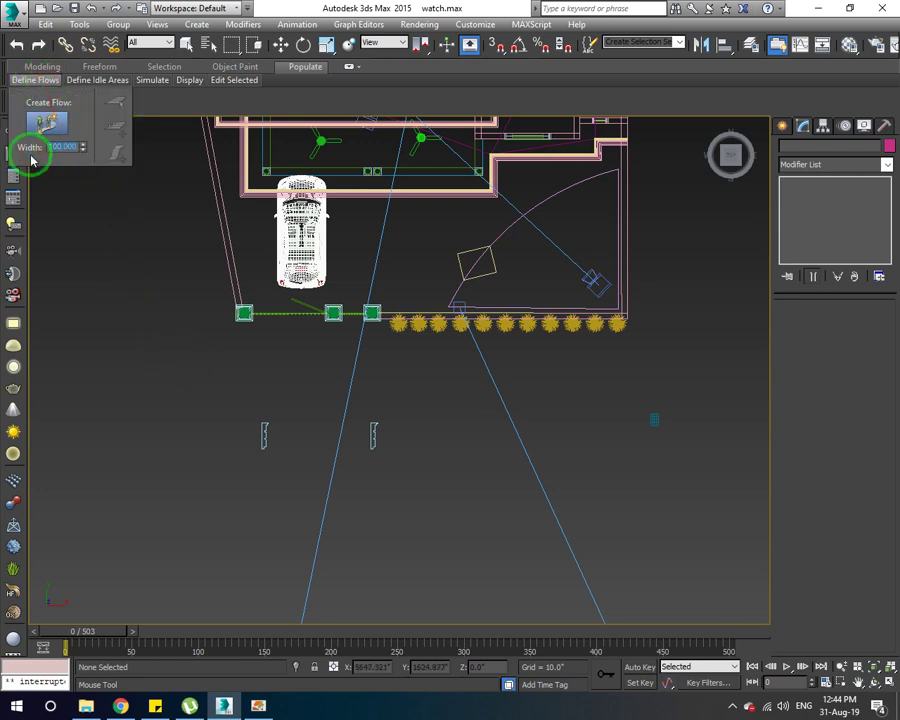
Step: Draw Flow001 along the street, bending diagonally downward at its right end
click(206, 368)
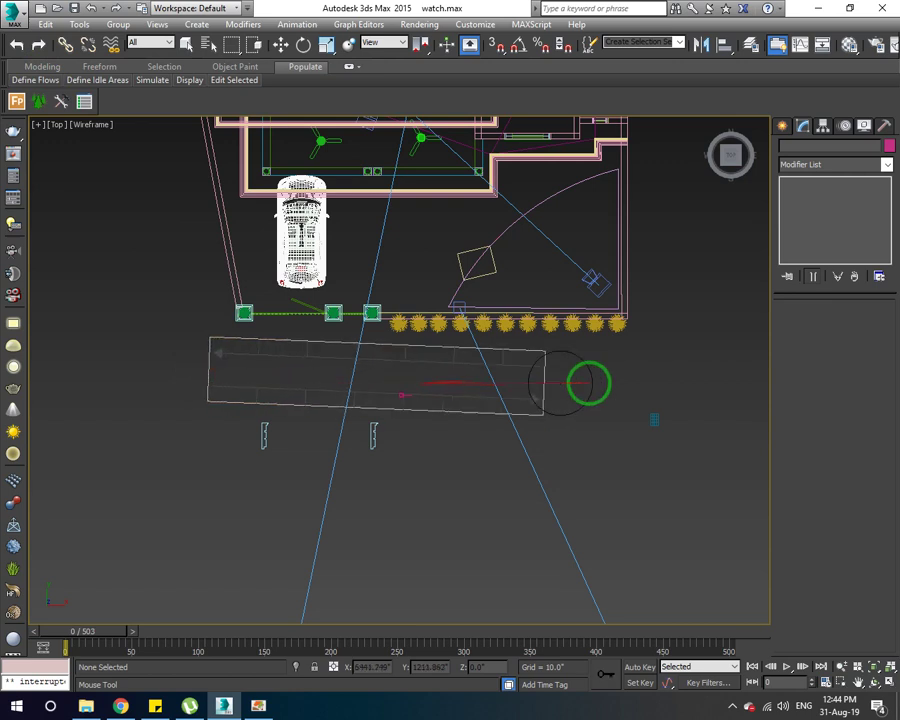
click(766, 362)
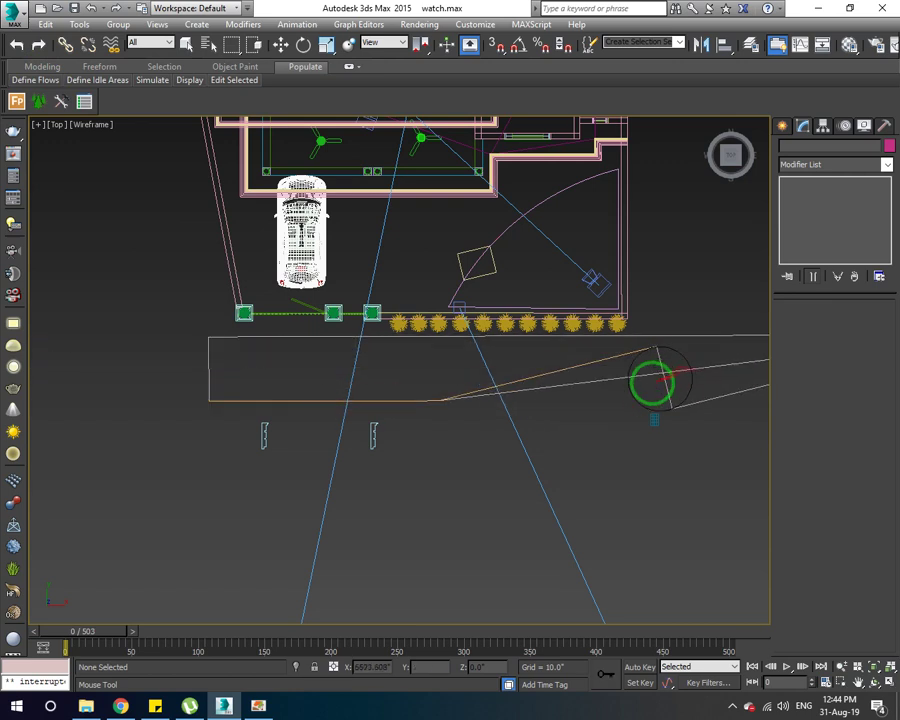
scroll(650, 382, down, 3)
middle_drag(650, 386, 573, 384)
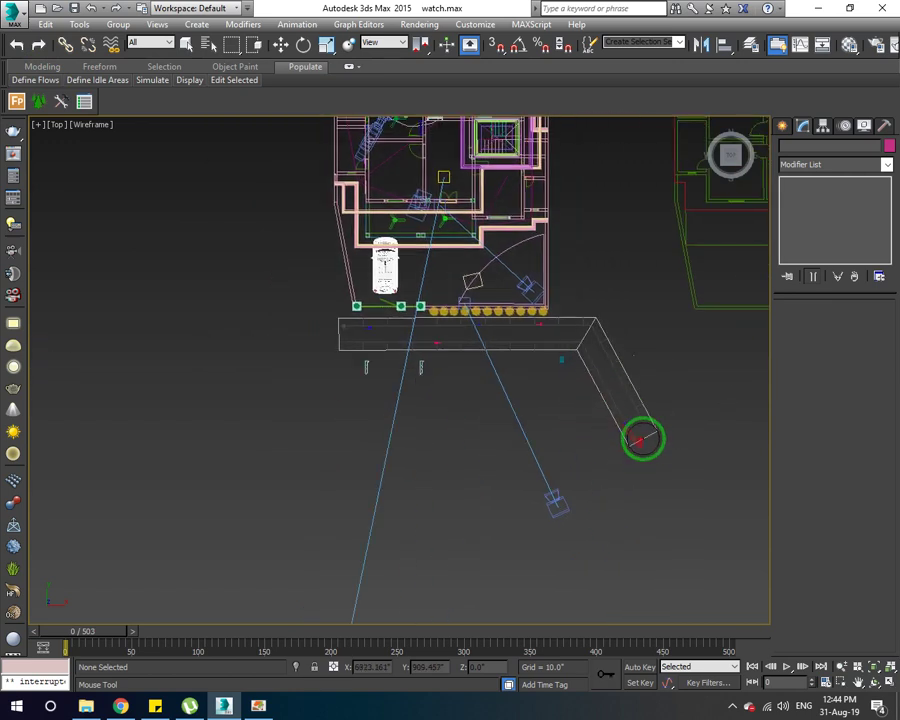
right_click(636, 446)
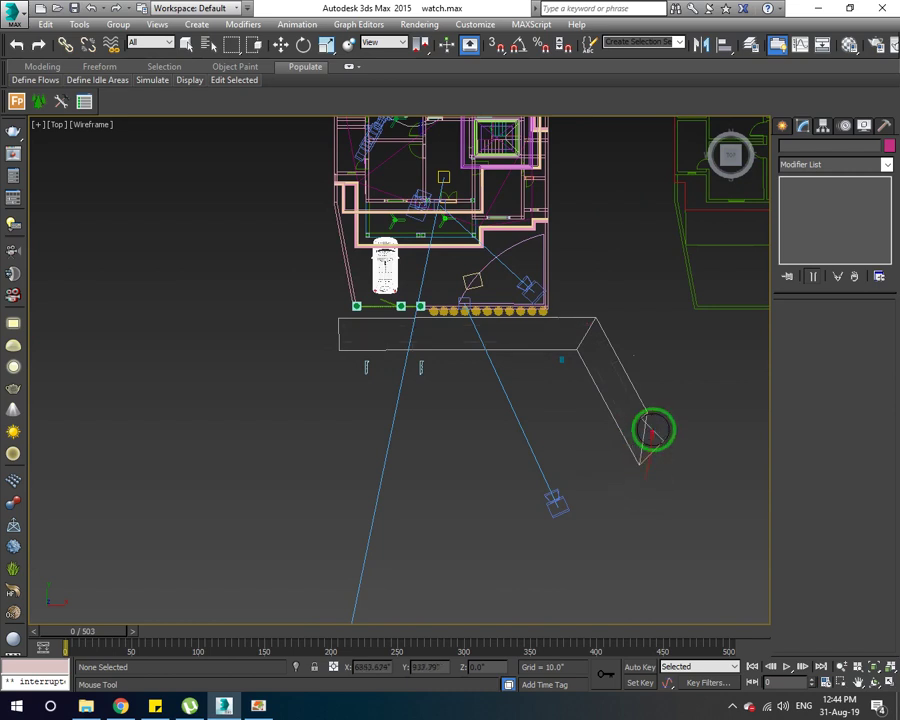
scroll(602, 386, up, 3)
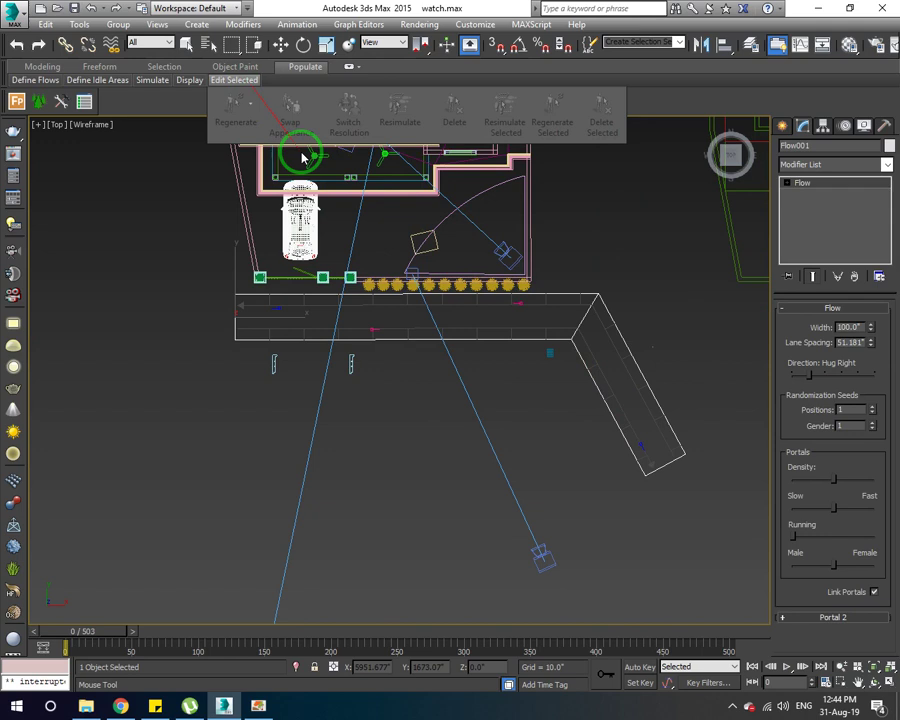
mouse_move(152, 80)
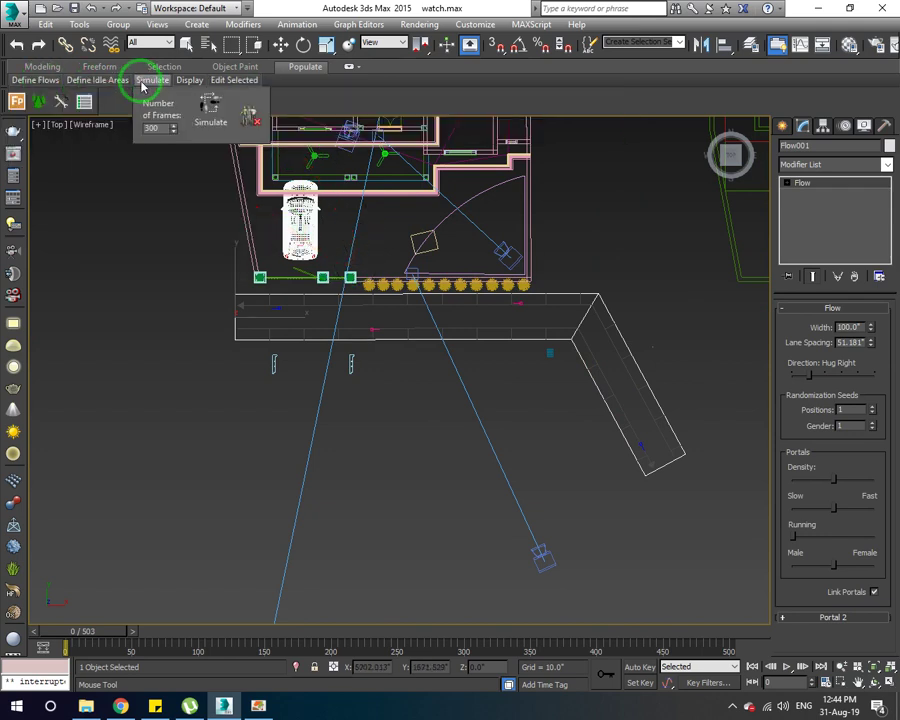
Step: Run the Populate simulation so pedestrians are generated walking along Flow001
scroll(340, 415, up, 3)
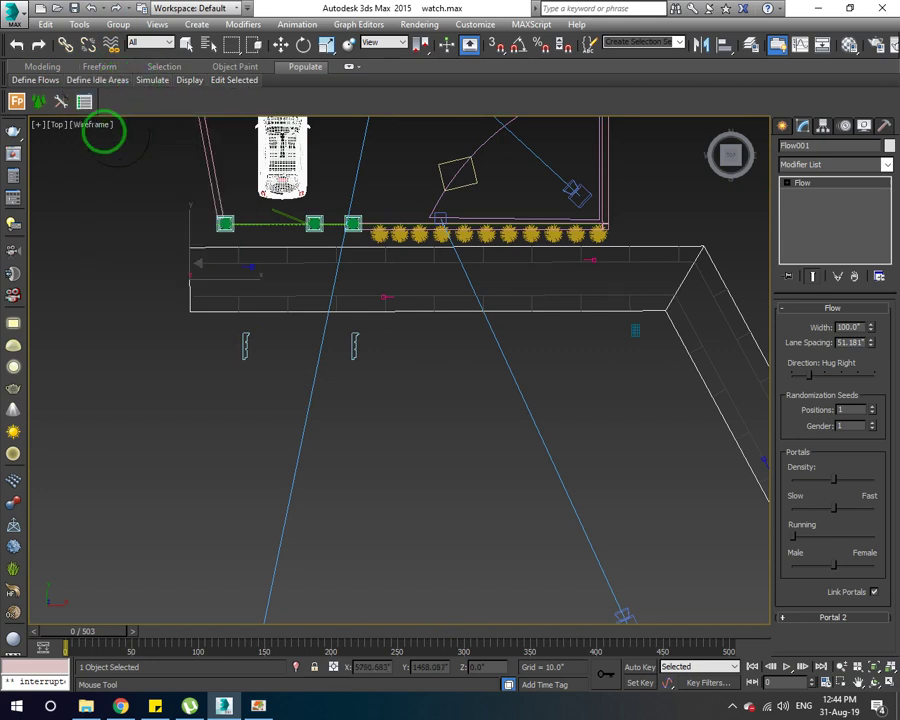
mouse_move(97, 80)
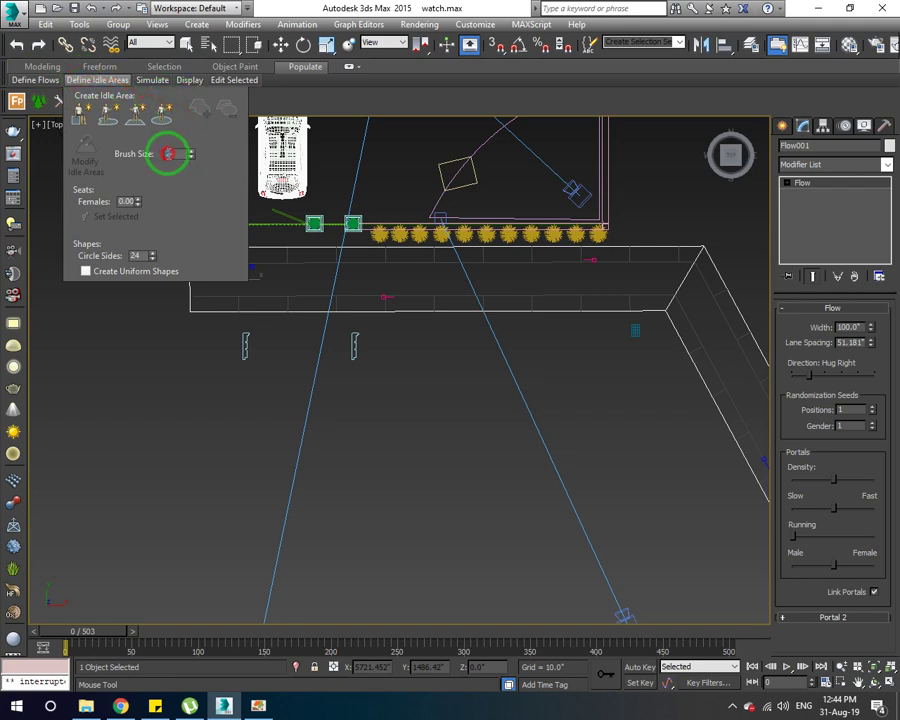
click(140, 82)
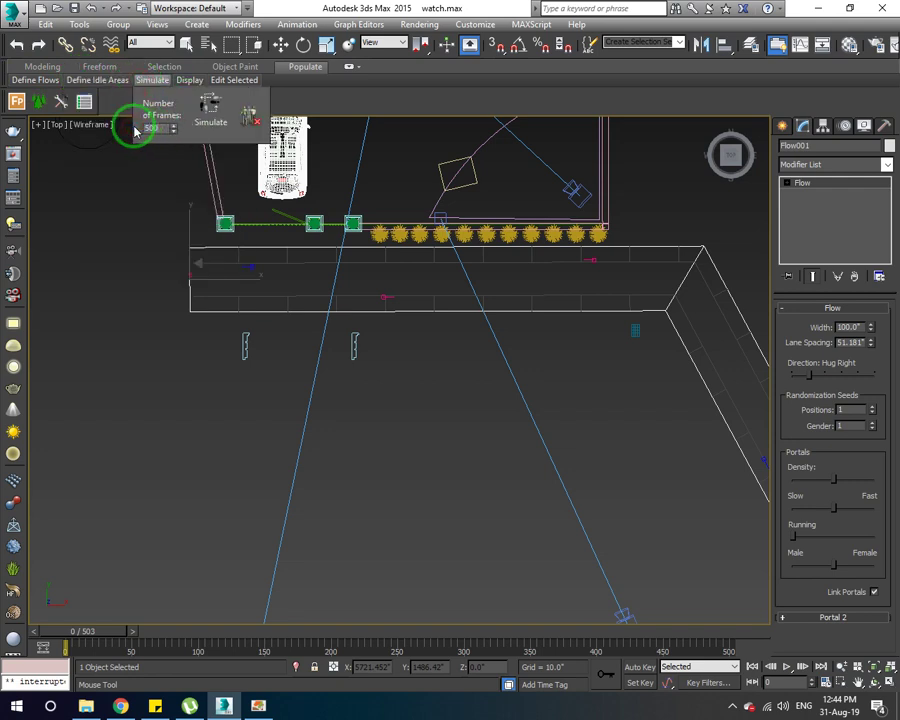
click(206, 105)
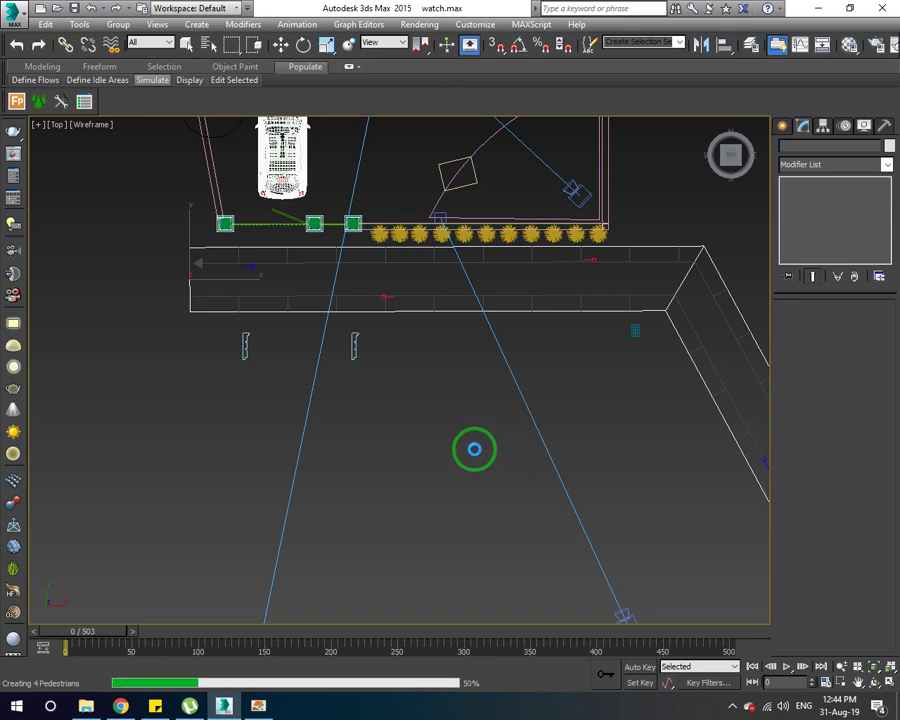
click(733, 706)
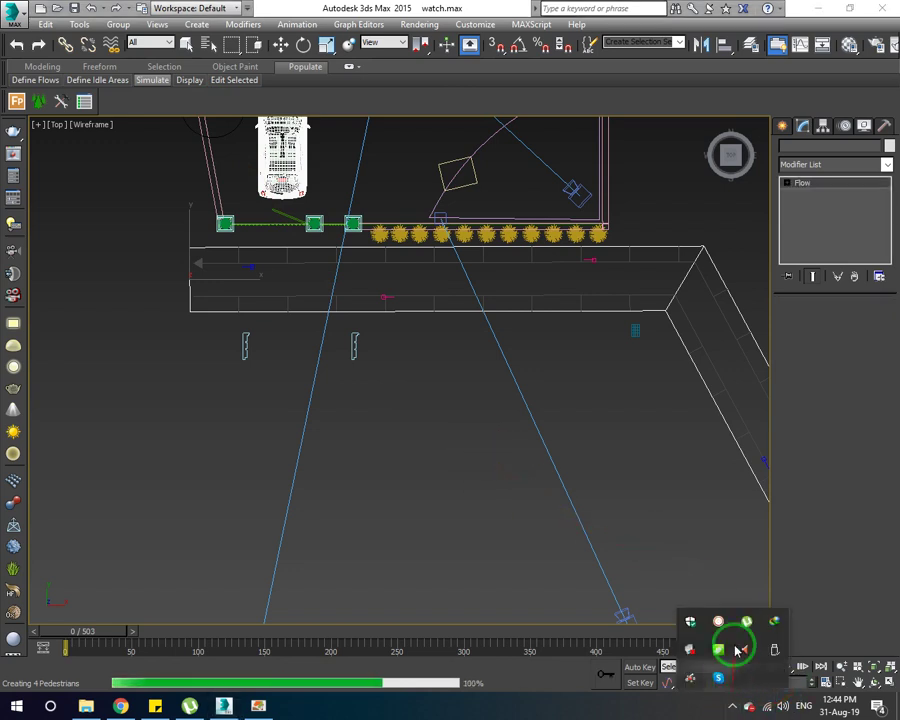
click(447, 711)
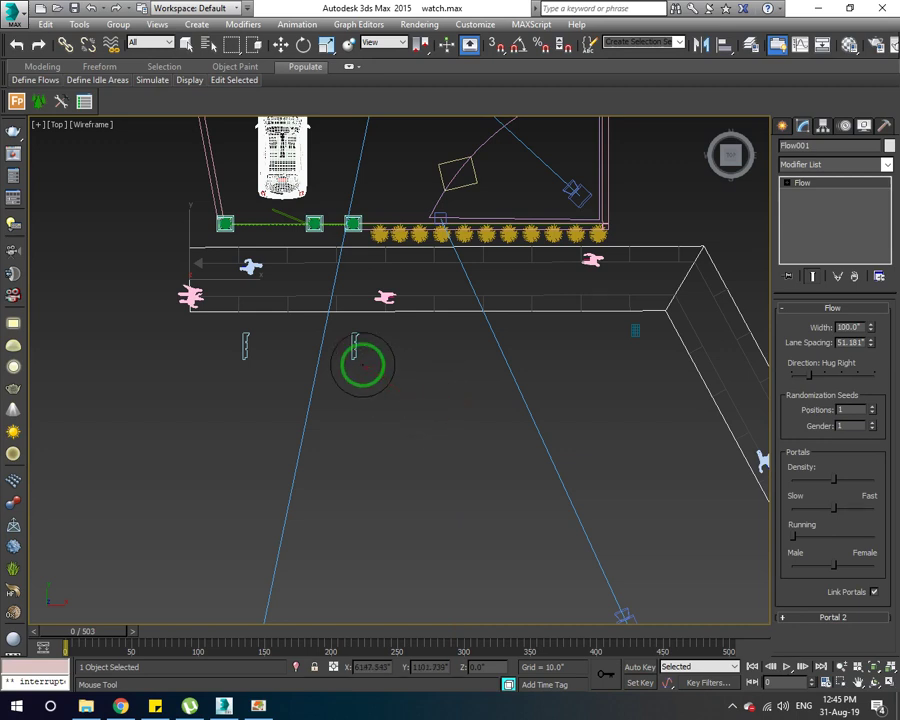
scroll(401, 385, down, 4)
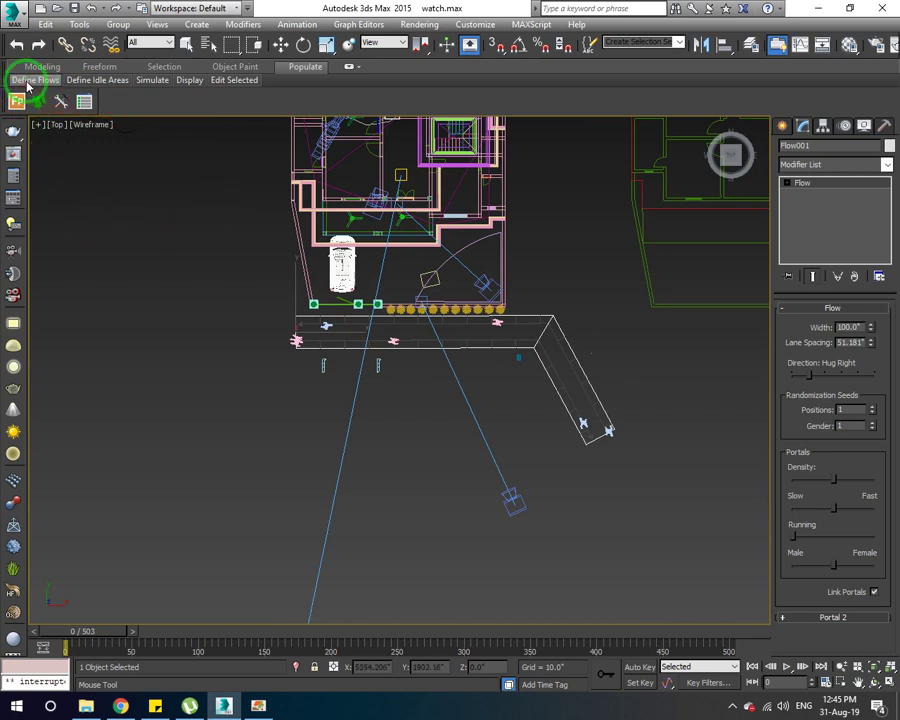
mouse_move(35, 80)
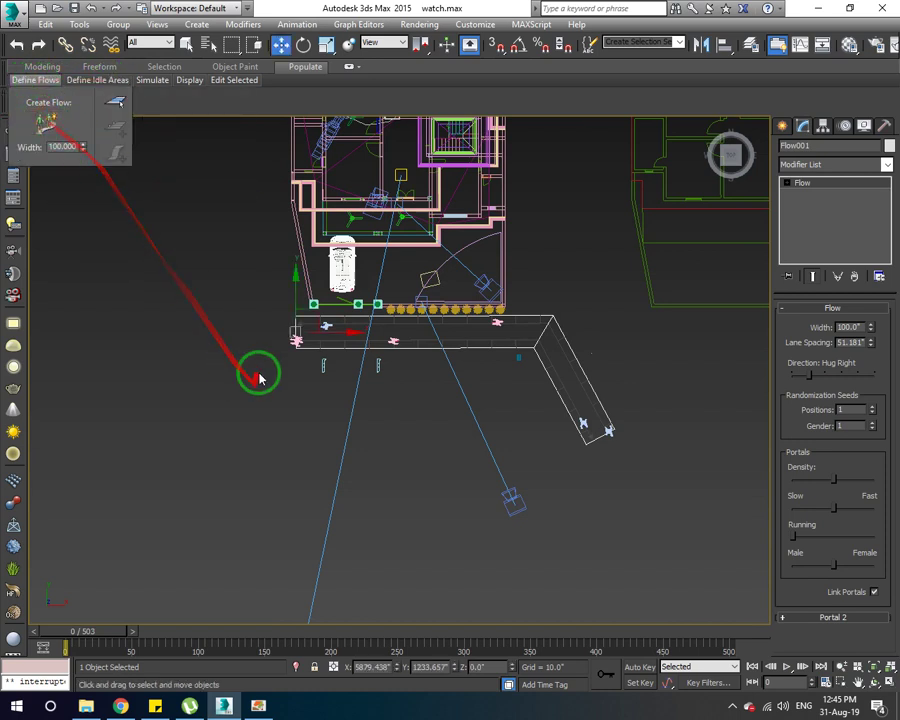
Step: Select VRayCam003 and view the scene through it with realistic shading
click(516, 495)
click(514, 500)
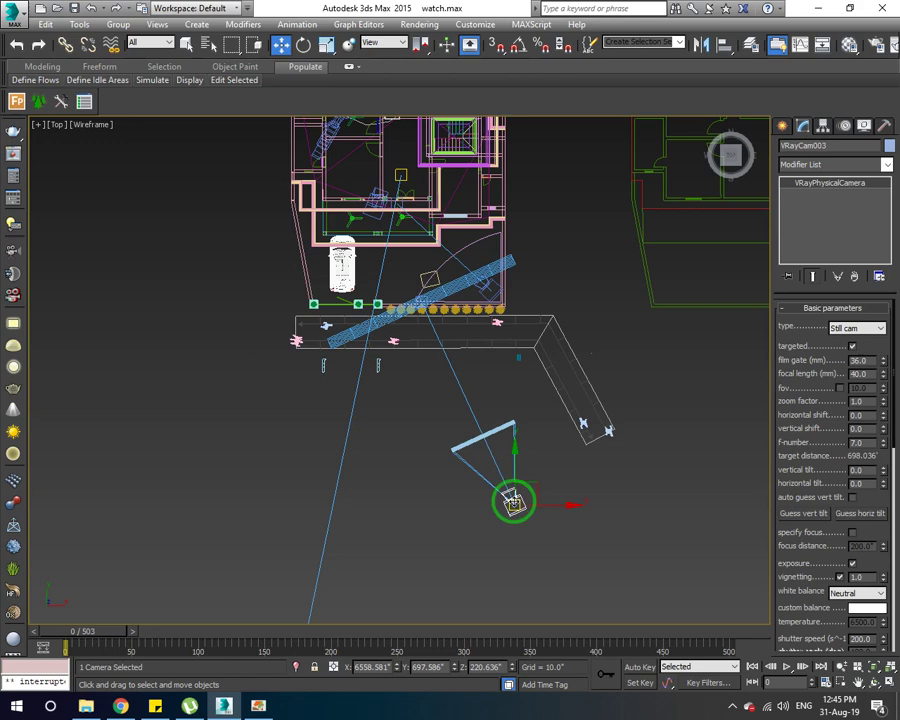
key(c)
key(F3)
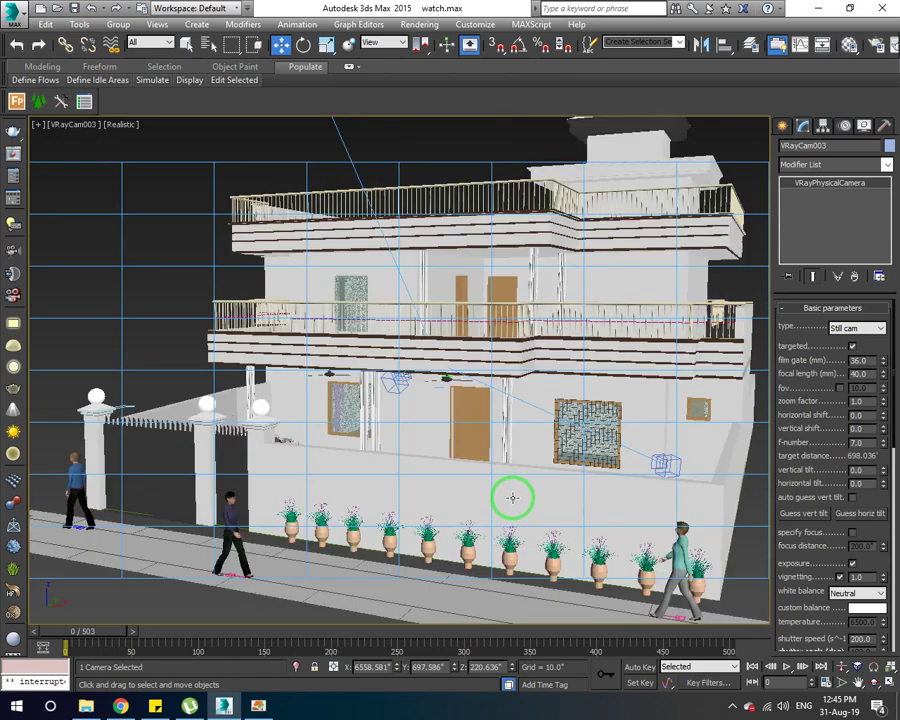
Step: Play the pedestrian animation, then stop it and rewind to frame 0
click(786, 667)
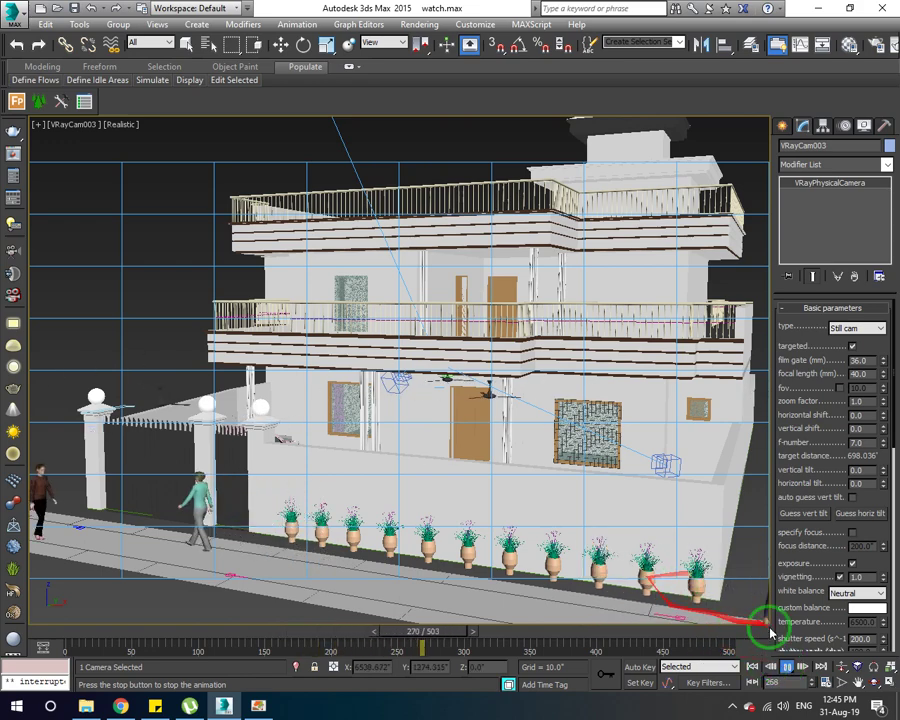
click(787, 666)
click(752, 666)
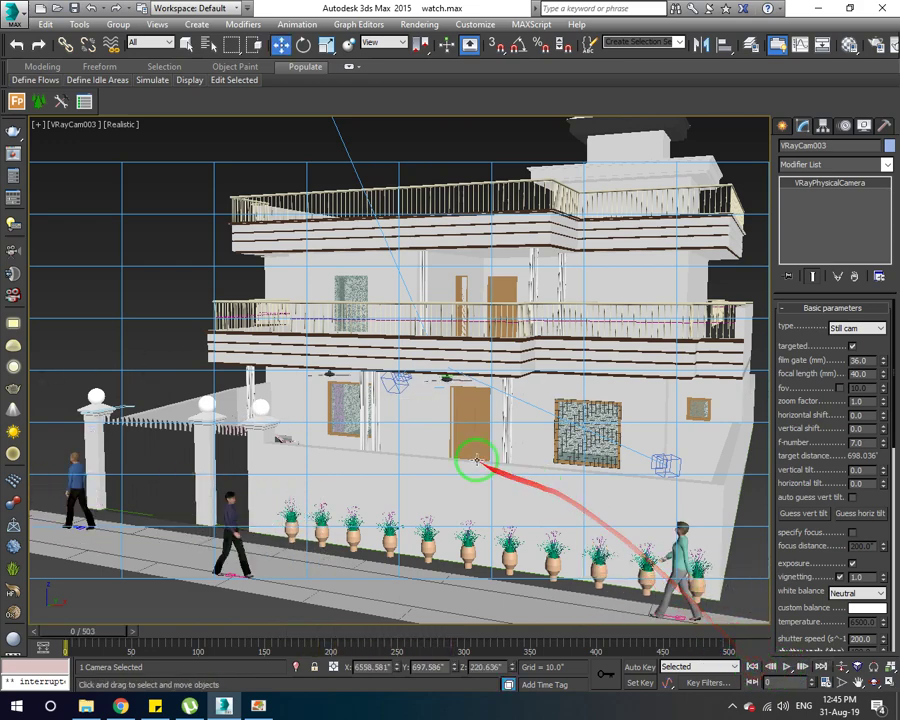
middle_drag(478, 461, 486, 461)
Step: Switch the viewport to a wireframe Top view of the house plan
key(t)
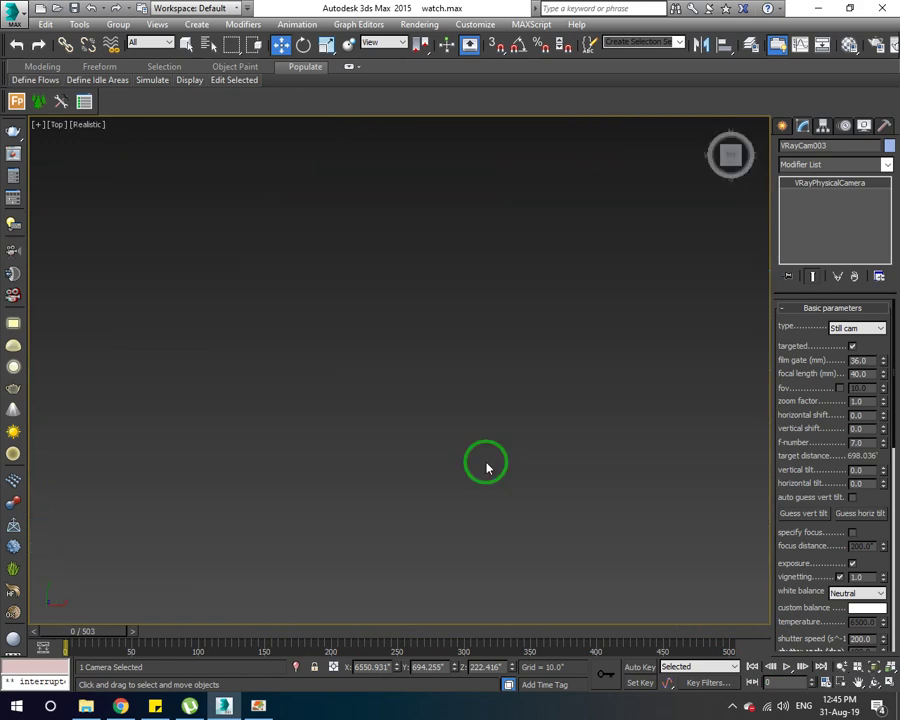
scroll(486, 466, down, 3)
key(F3)
scroll(490, 464, down, 4)
scroll(436, 268, up, 3)
scroll(438, 330, up, 4)
scroll(432, 408, up, 1)
Step: Select the bedroom ceiling fan, enable Auto Key and move the fan down the plan
click(433, 466)
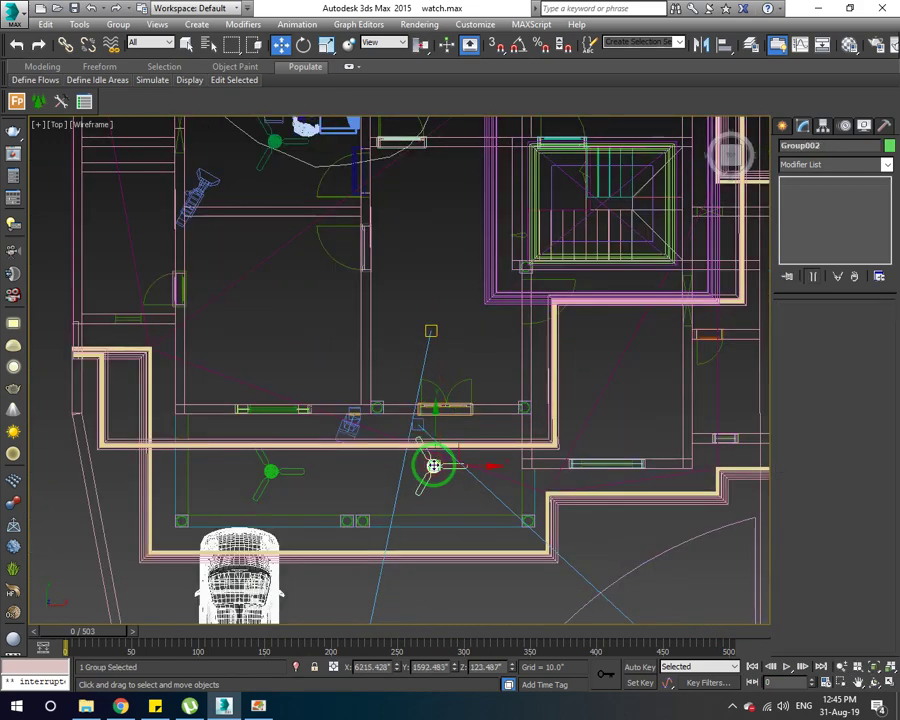
ctrl+click(270, 470)
mouse_move(296, 392)
middle_down()
mouse_move(321, 476)
mouse_move(353, 370)
middle_up()
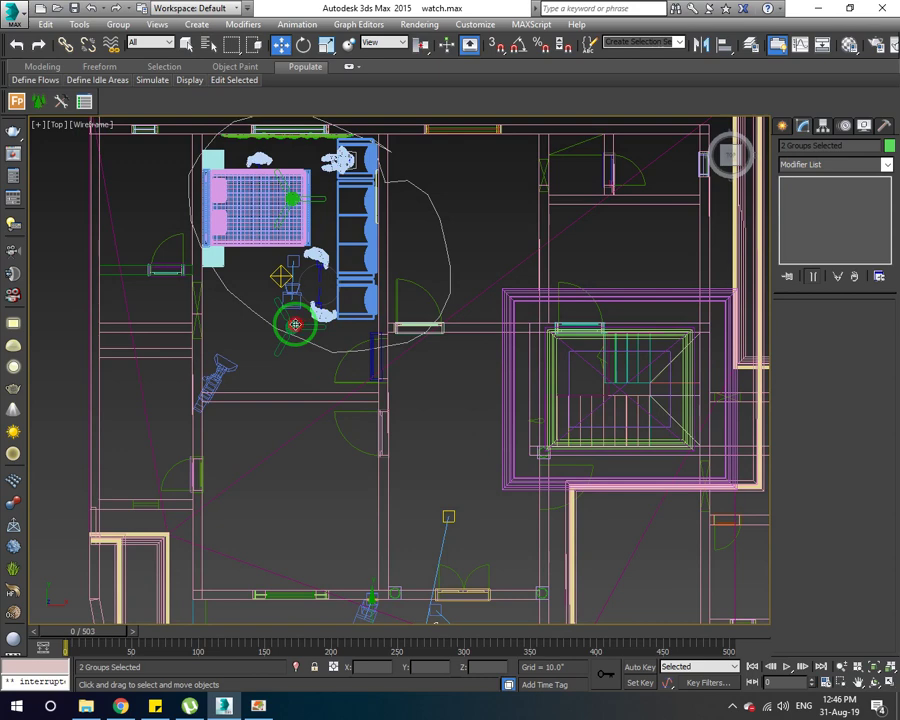
click(296, 325)
middle_drag(293, 326, 298, 357)
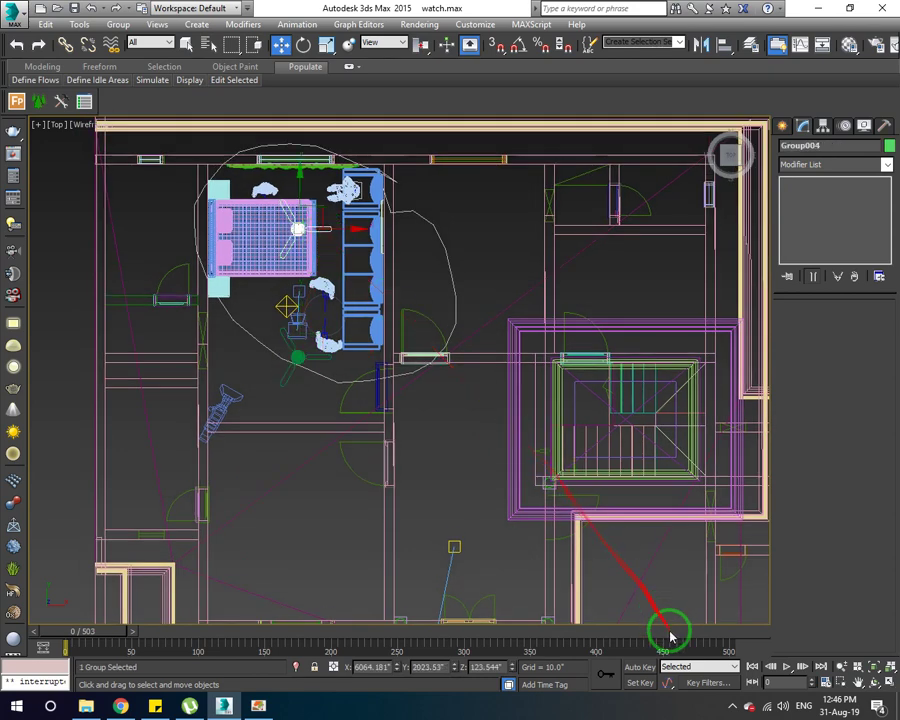
click(648, 667)
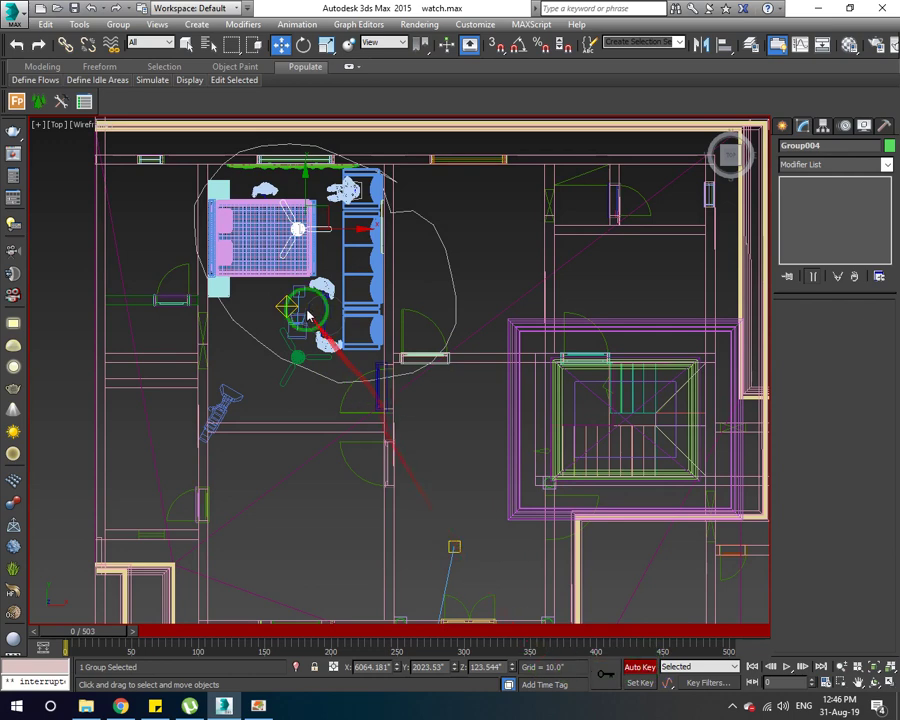
drag(297, 357, 316, 515)
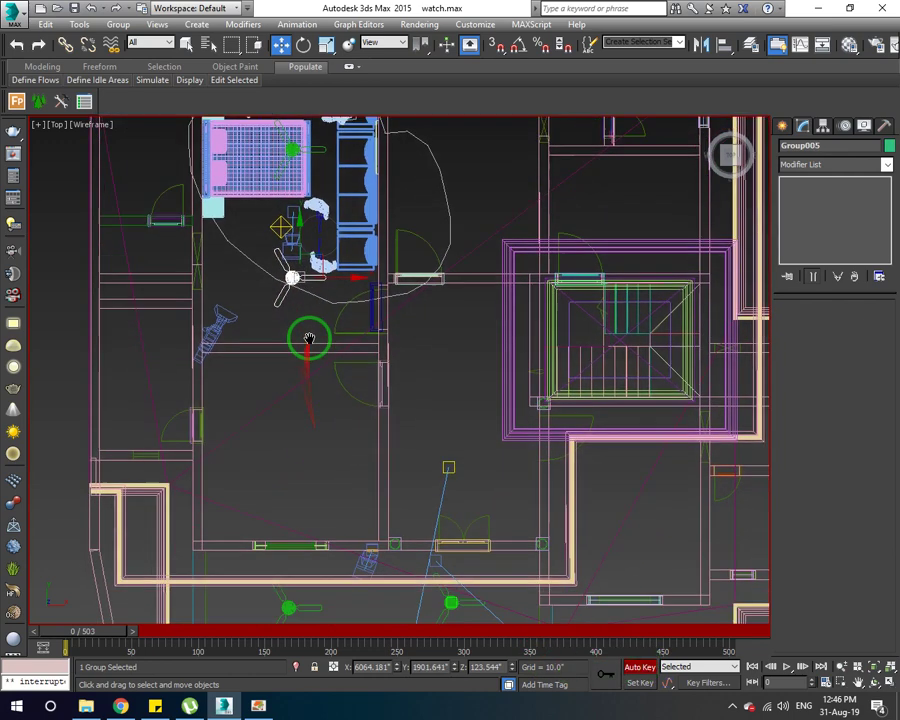
Step: Move the other ceiling fan to the right at frame 24
click(289, 562)
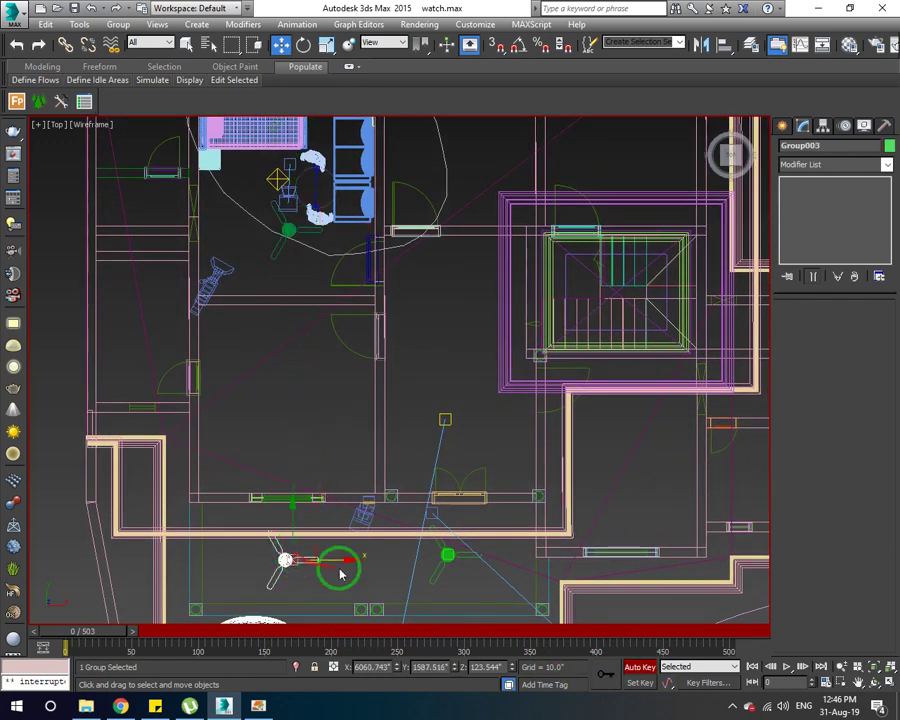
mouse_move(93, 636)
mouse_down()
mouse_move(132, 636)
mouse_move(102, 634)
mouse_move(128, 632)
mouse_move(116, 632)
mouse_up()
key(w)
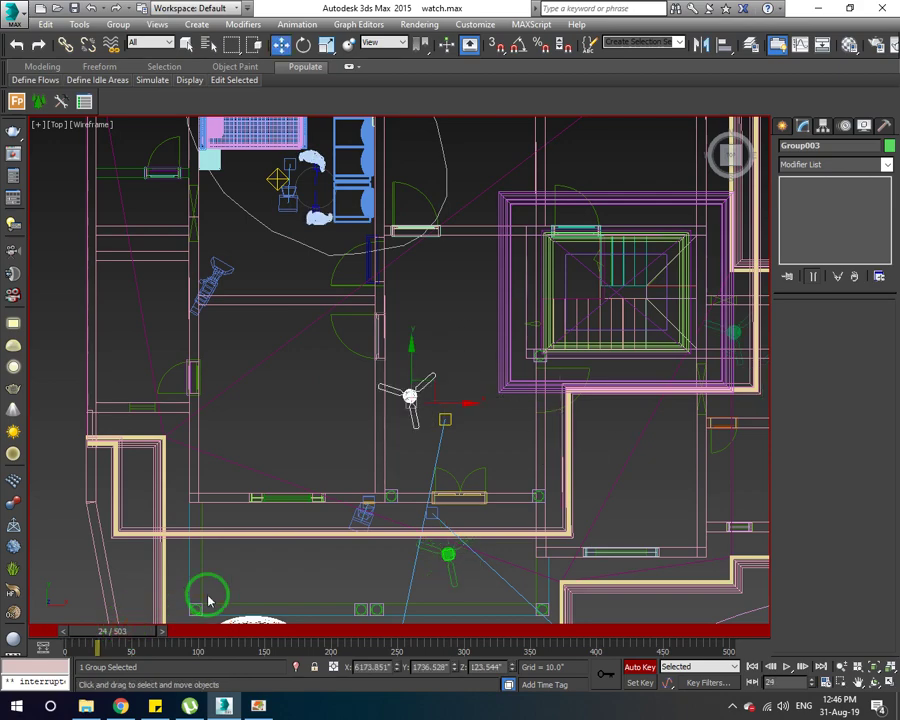
drag(208, 601, 315, 597)
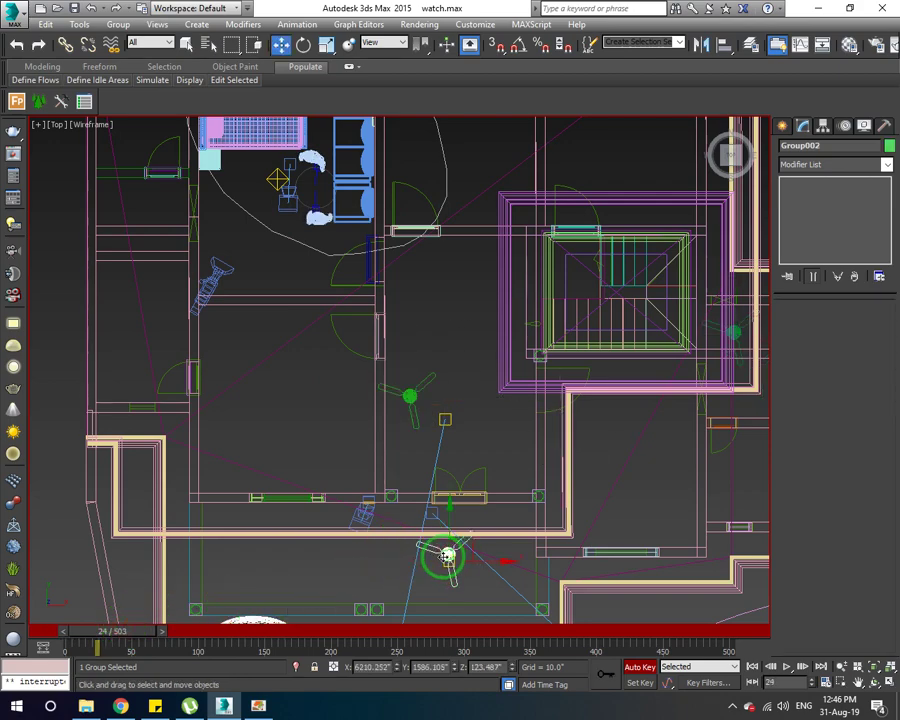
Step: Select the fan's dummy helper and move it below the fan
scroll(447, 557, up, 5)
scroll(452, 485, up, 3)
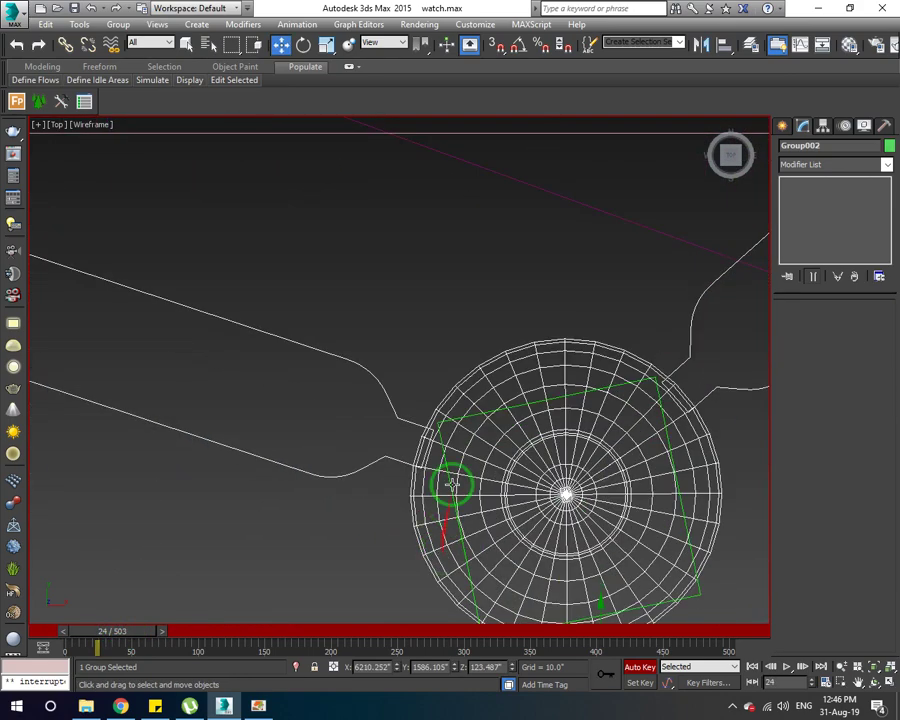
click(474, 413)
scroll(468, 425, down, 4)
scroll(464, 436, down, 3)
drag(464, 436, 506, 500)
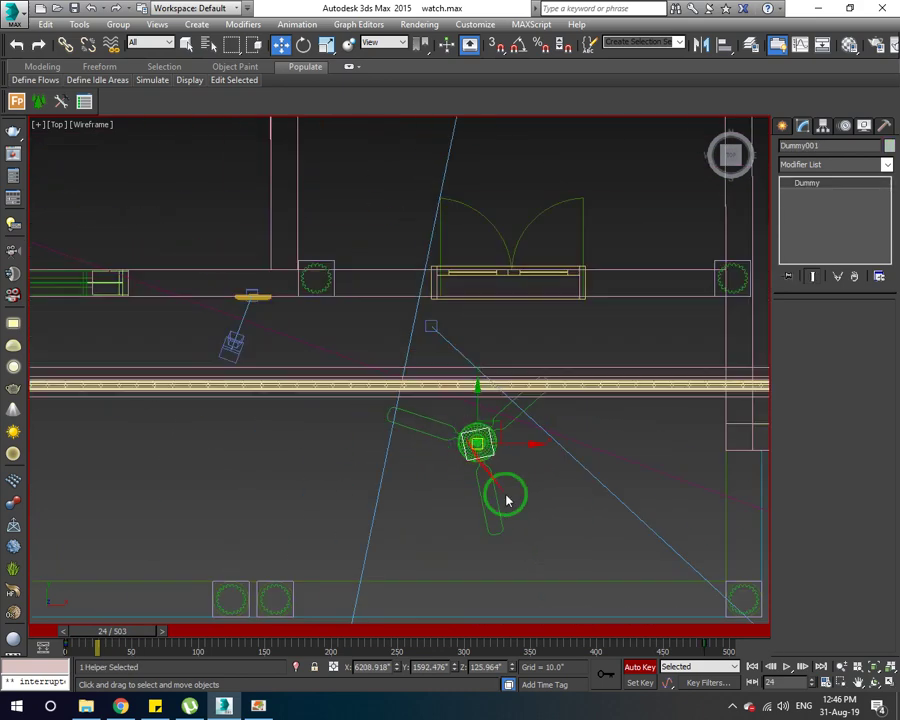
Step: Reposition the dummy helper at frame 25
drag(714, 652, 130, 637)
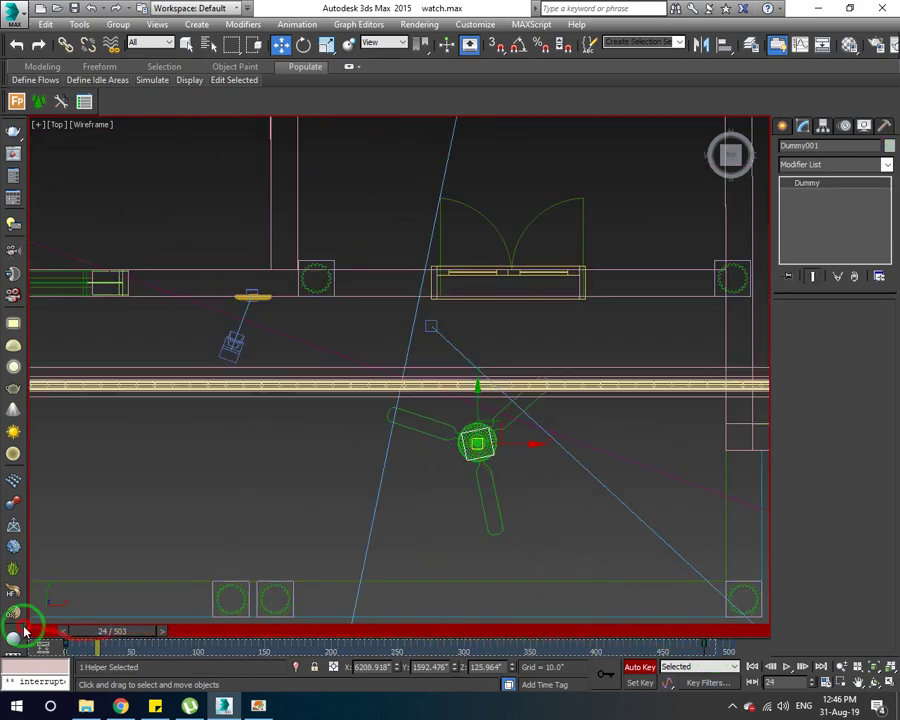
scroll(313, 548, down, 5)
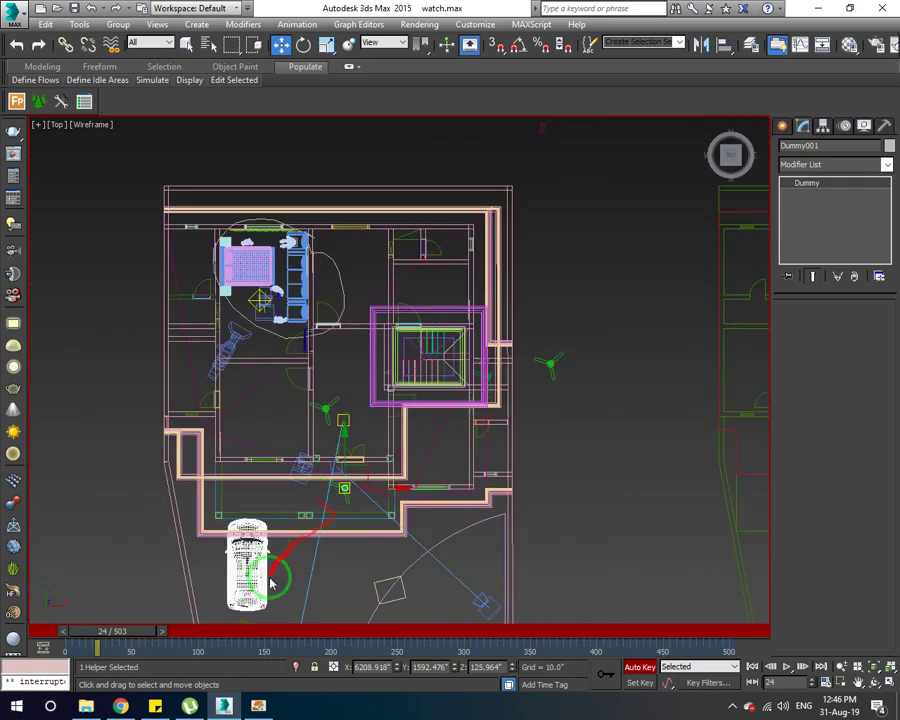
drag(163, 627, 141, 632)
drag(200, 600, 277, 508)
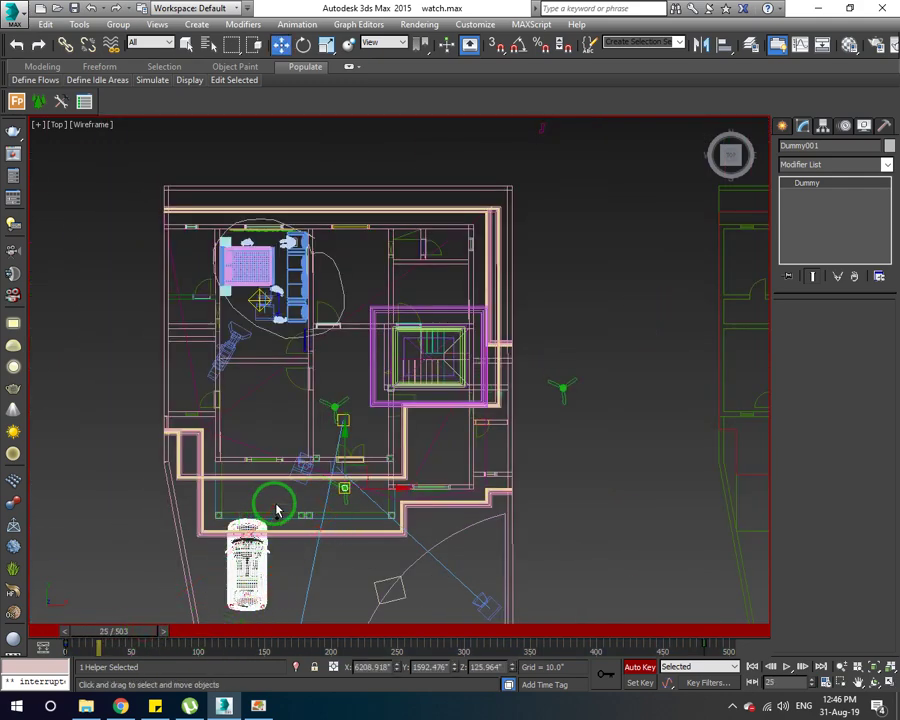
Step: Rewind the timeline to frame 0 and clear the selection
drag(138, 632, 84, 634)
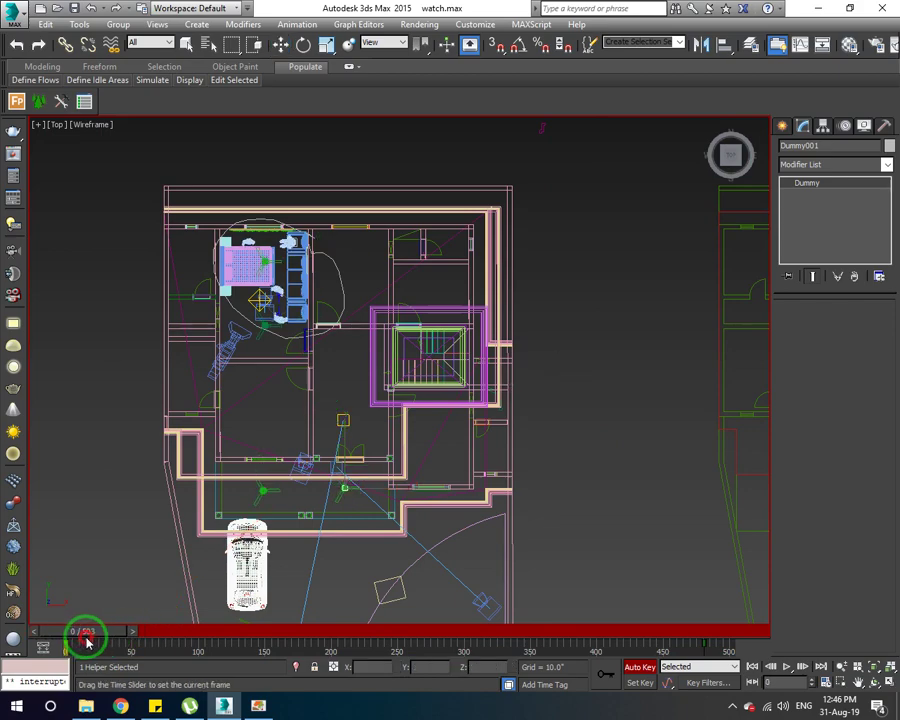
scroll(340, 492, up, 5)
scroll(362, 474, up, 5)
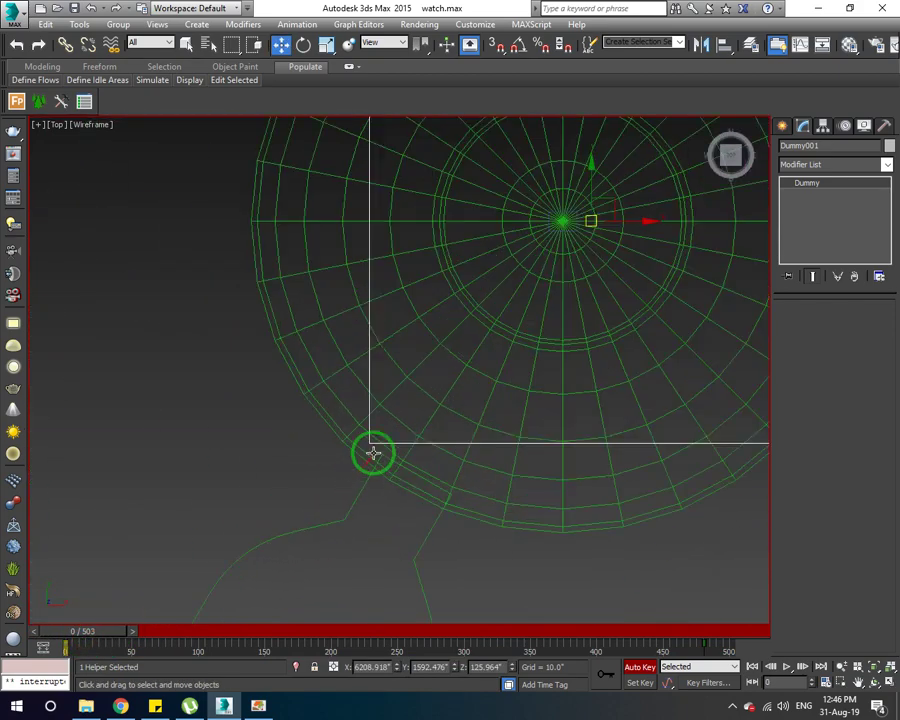
click(368, 386)
click(364, 412)
click(364, 418)
scroll(364, 418, down, 3)
scroll(364, 418, down, 3)
scroll(365, 420, down, 4)
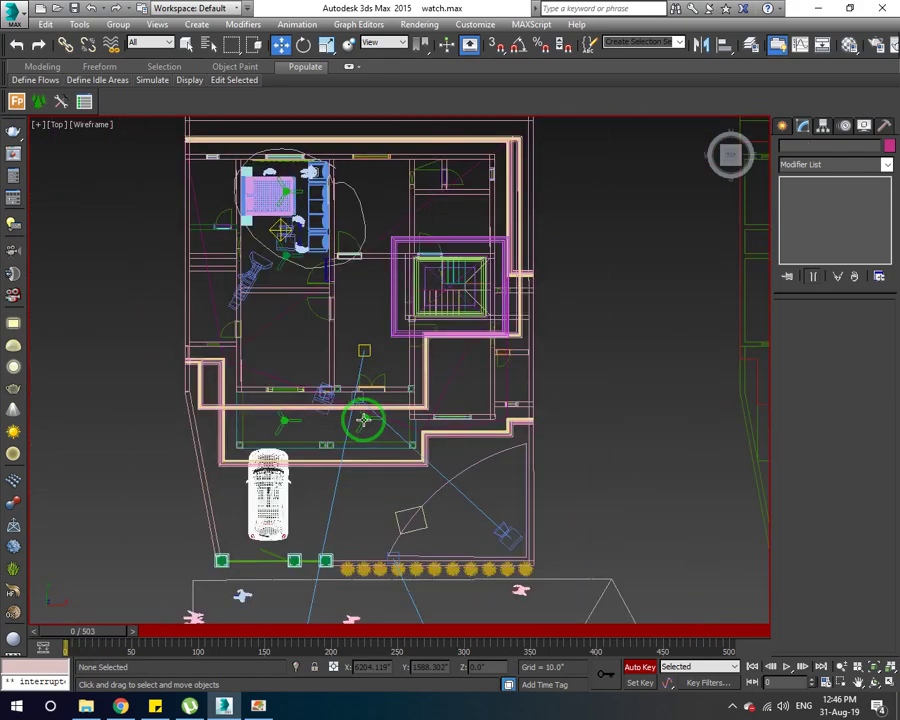
Step: View through VRayCam003 in realistic shading and play the animation, stopping near frame 271
key(c)
double_click(420, 283)
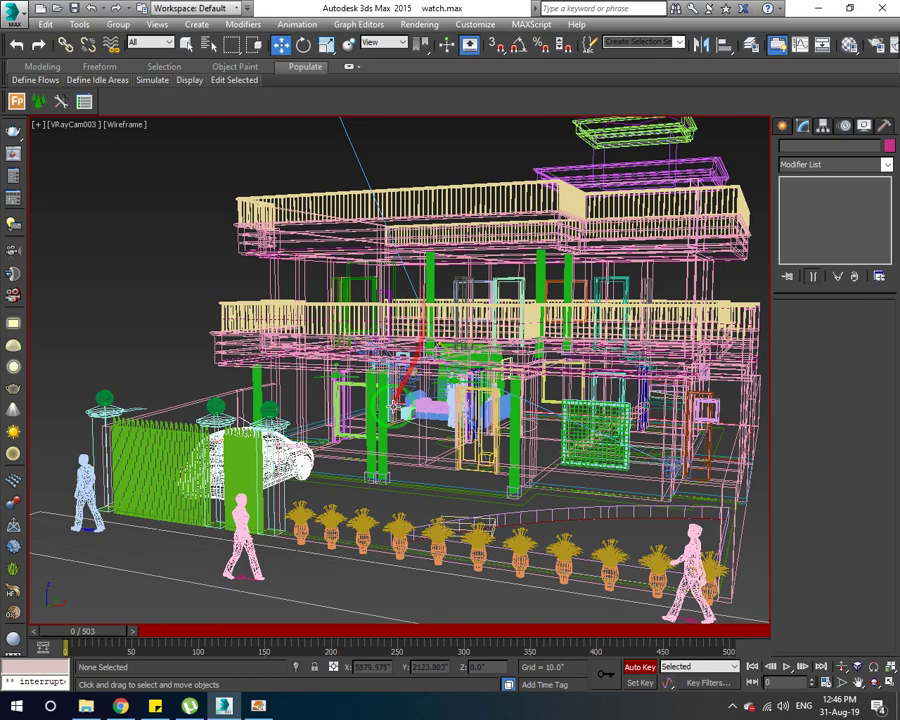
key(F3)
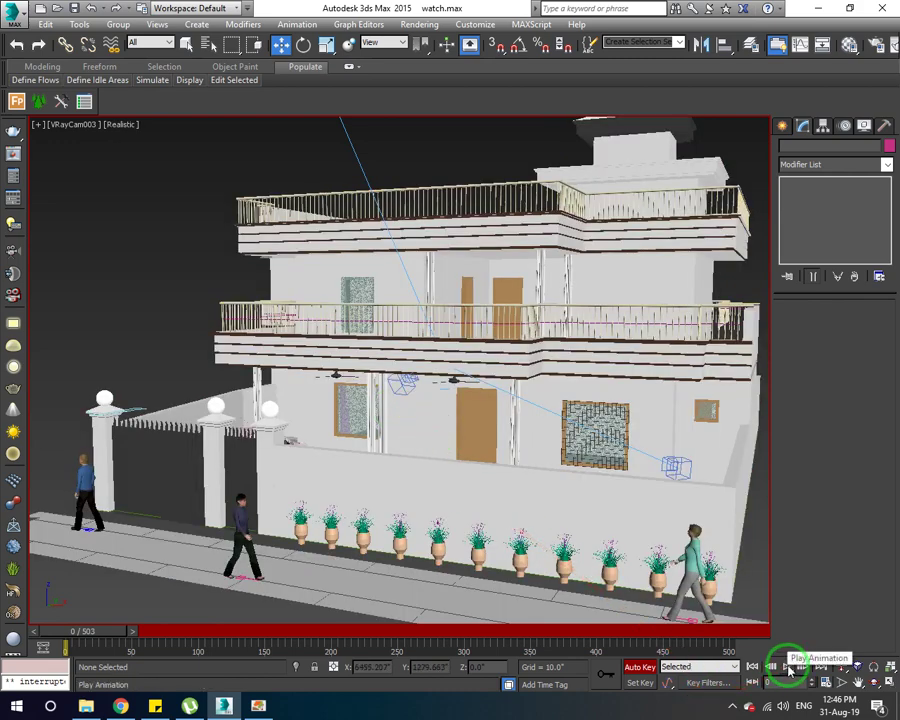
click(789, 668)
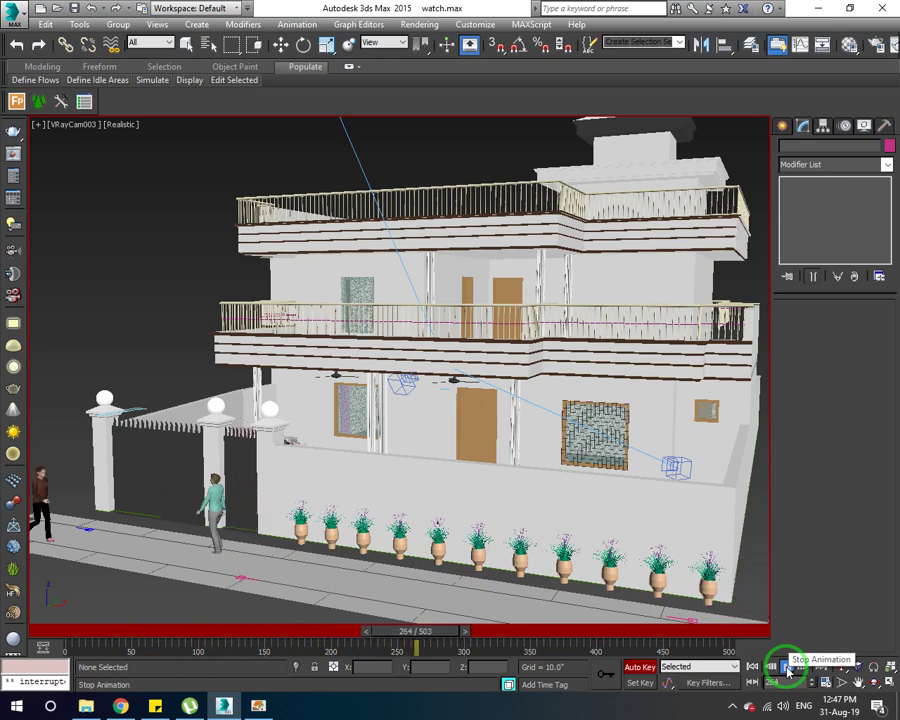
click(788, 668)
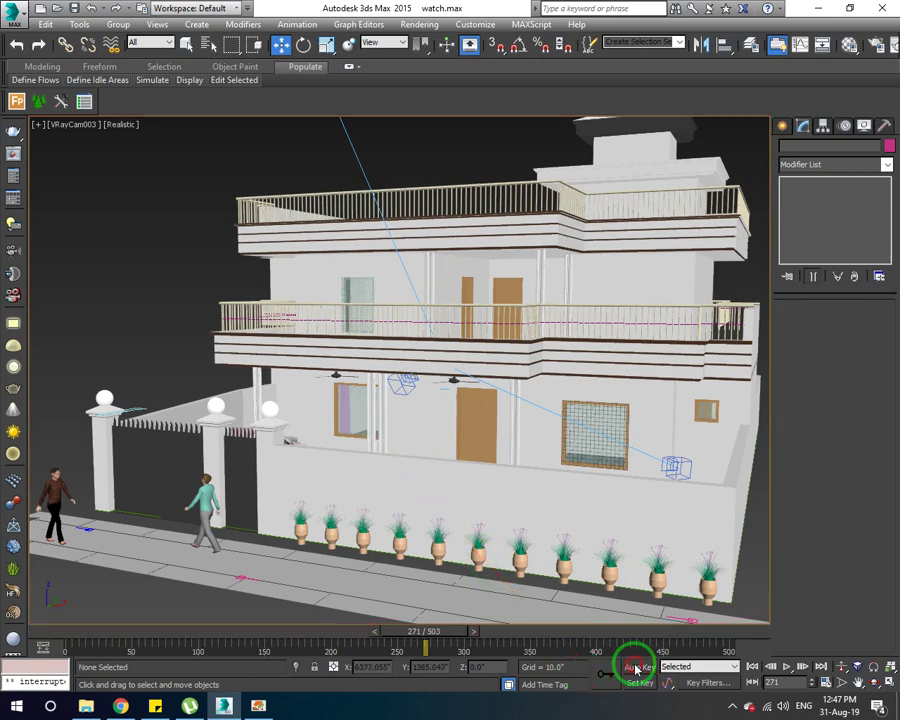
Step: Save the scene as watch.max and switch Auto Key off
scroll(425, 501, down, 1)
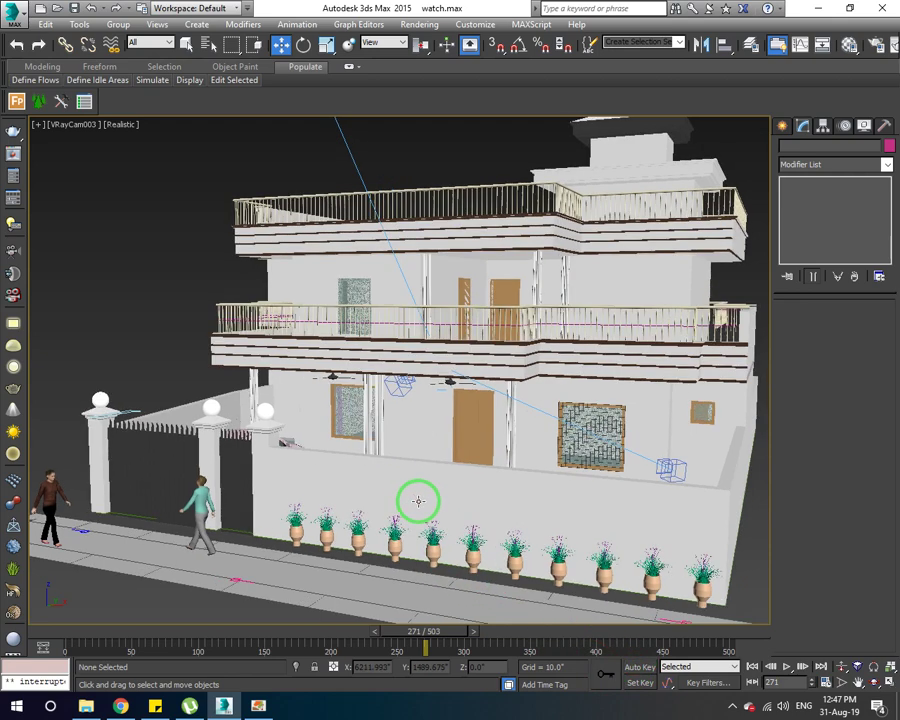
key(ctrl+s)
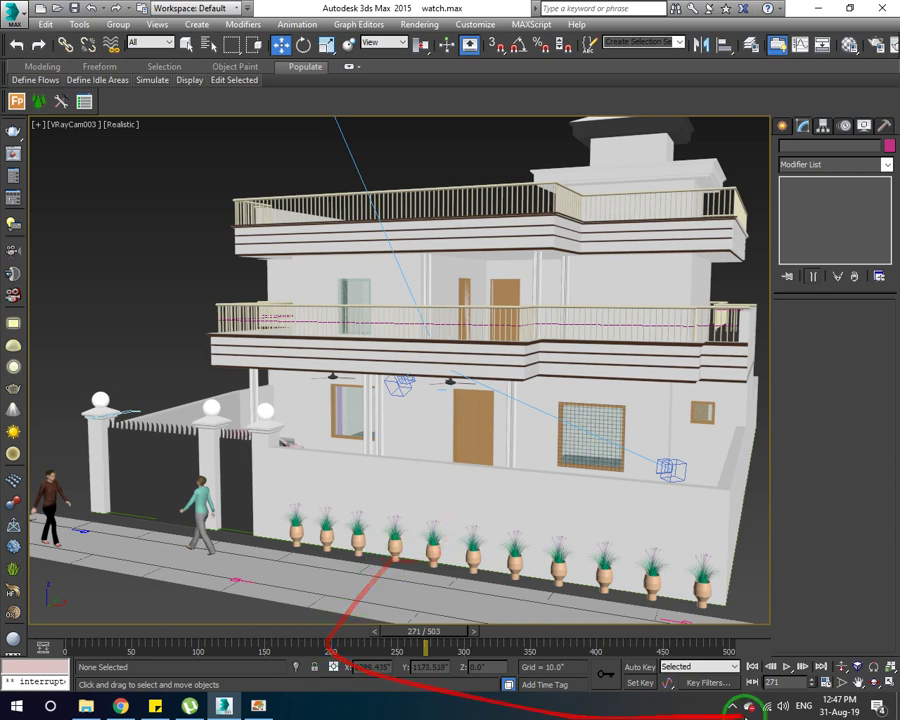
click(735, 711)
click(718, 625)
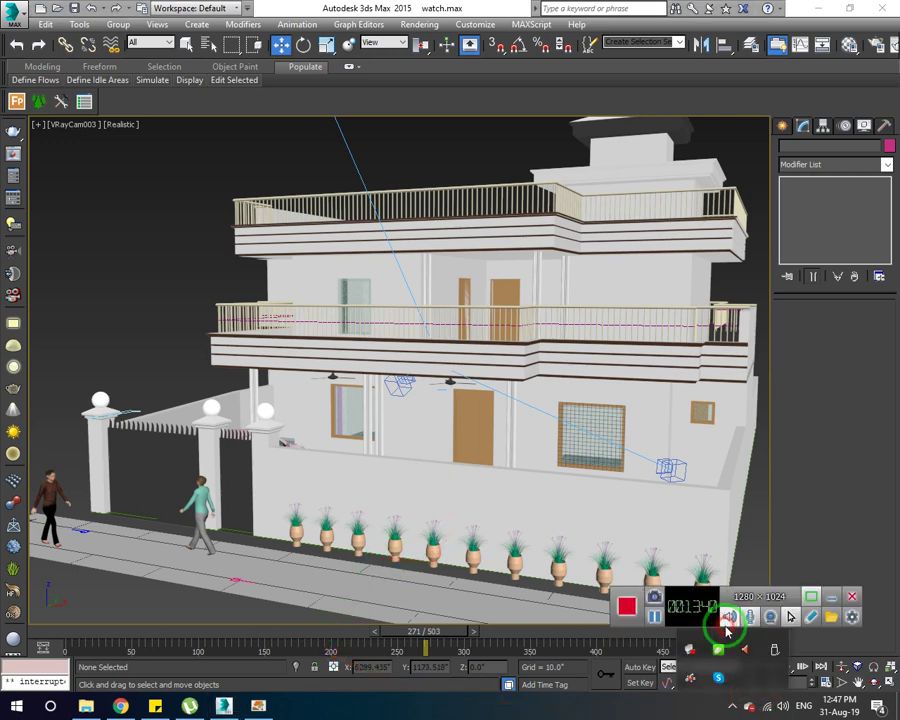
click(618, 613)
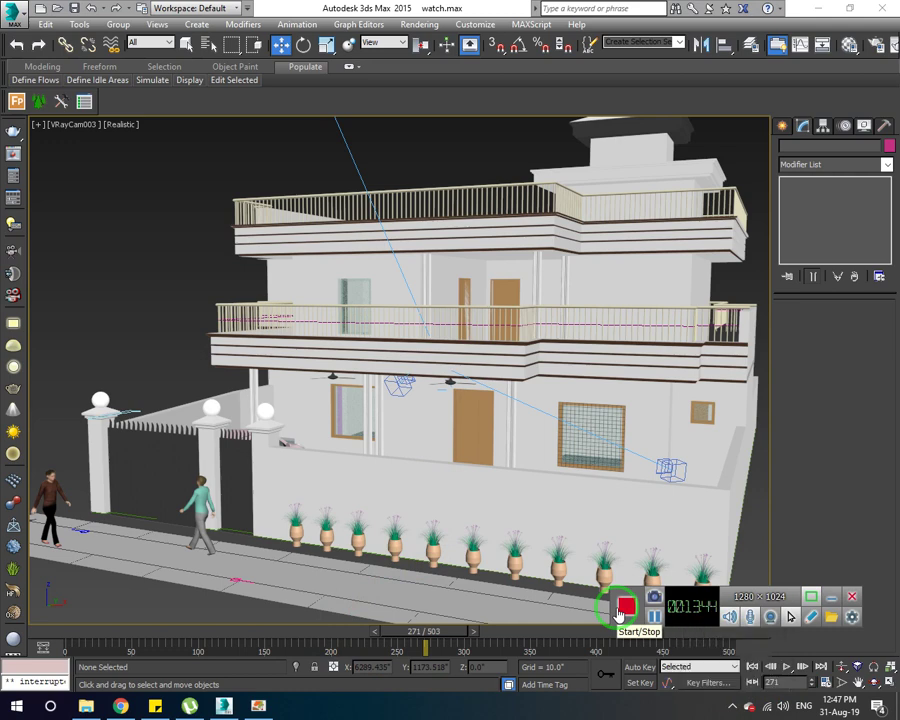